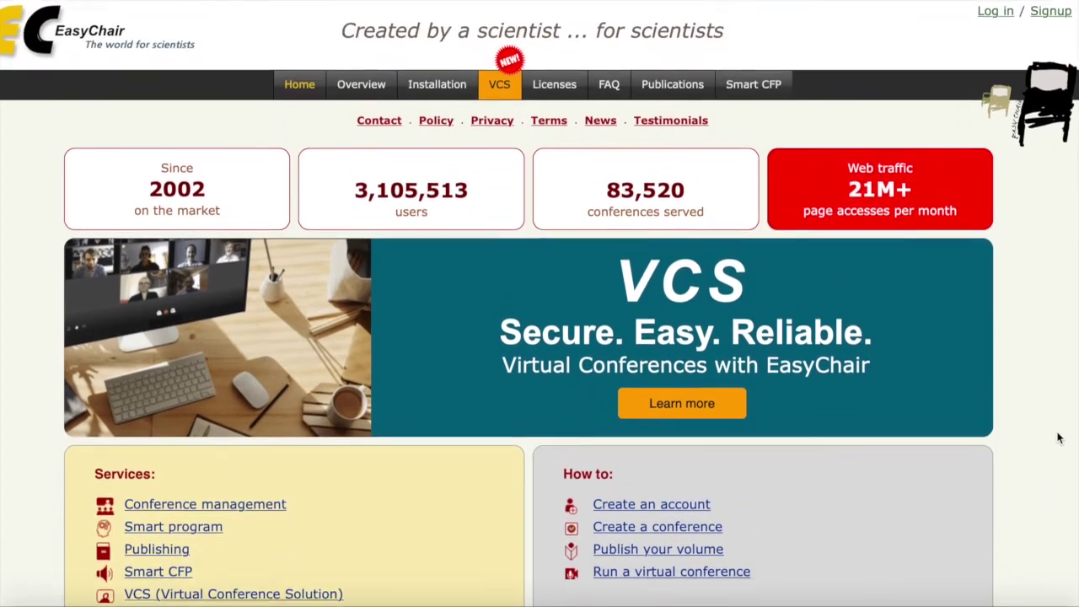
Scroll through the EasyChair home page and return to the top.
scroll(1060, 437, down, 3)
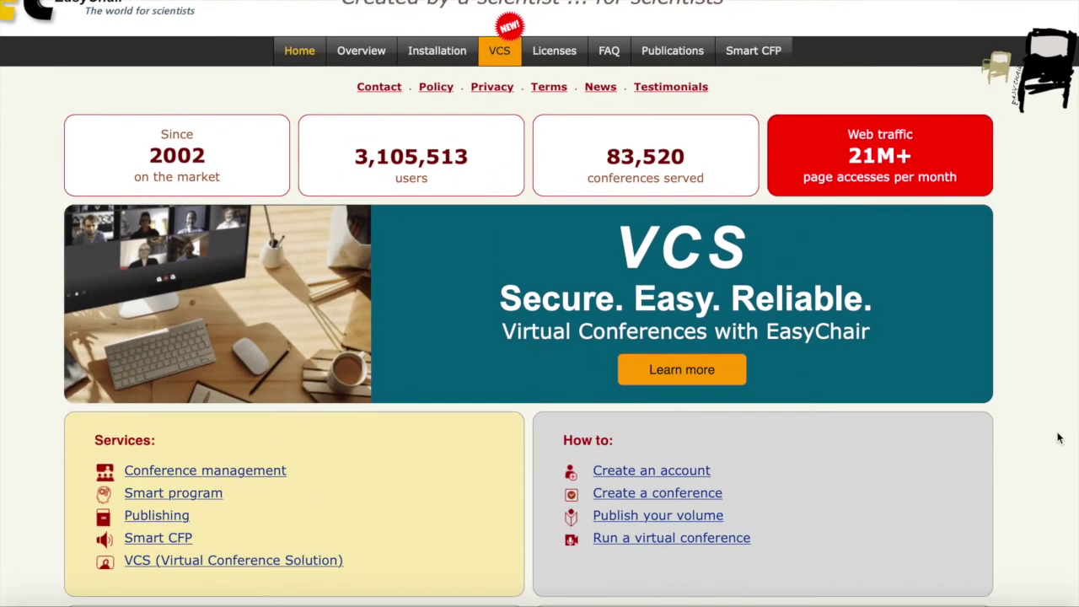
scroll(1060, 438, down, 8)
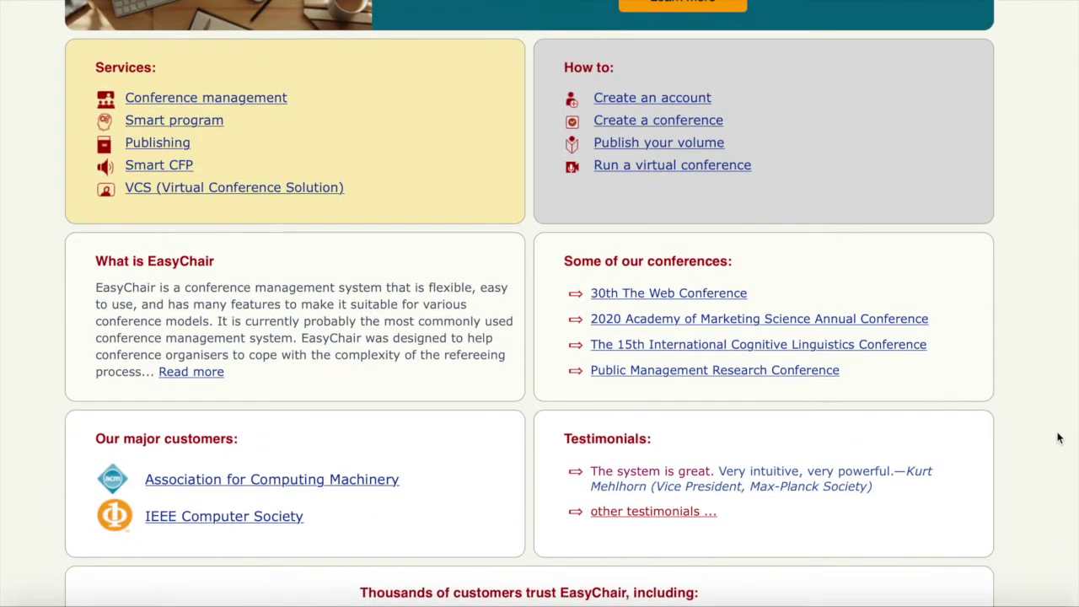
scroll(1060, 438, down, 7)
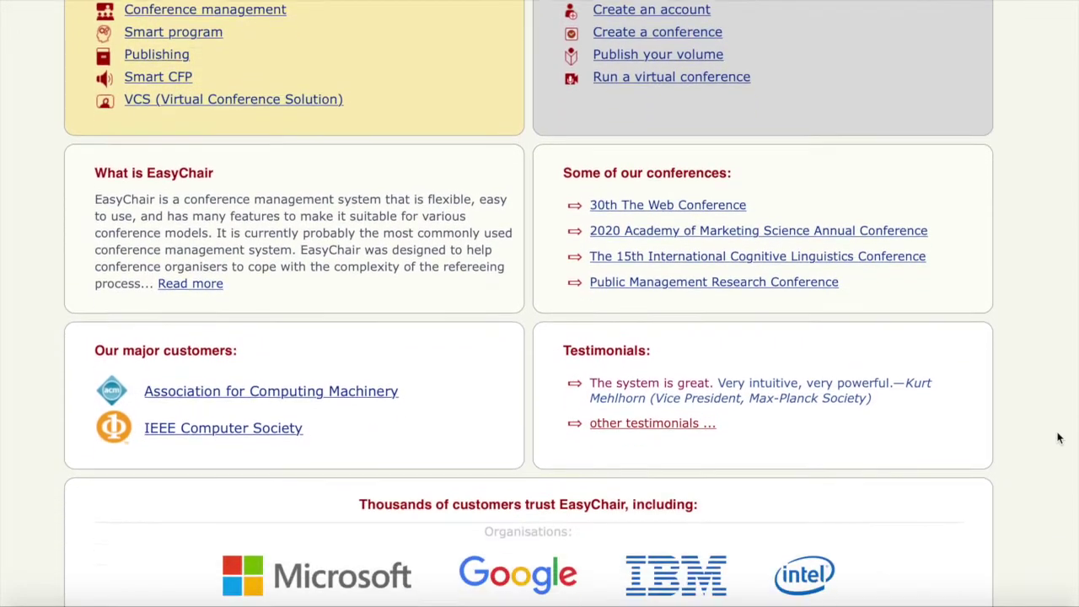
scroll(1060, 437, down, 5)
scroll(1060, 437, up, 20)
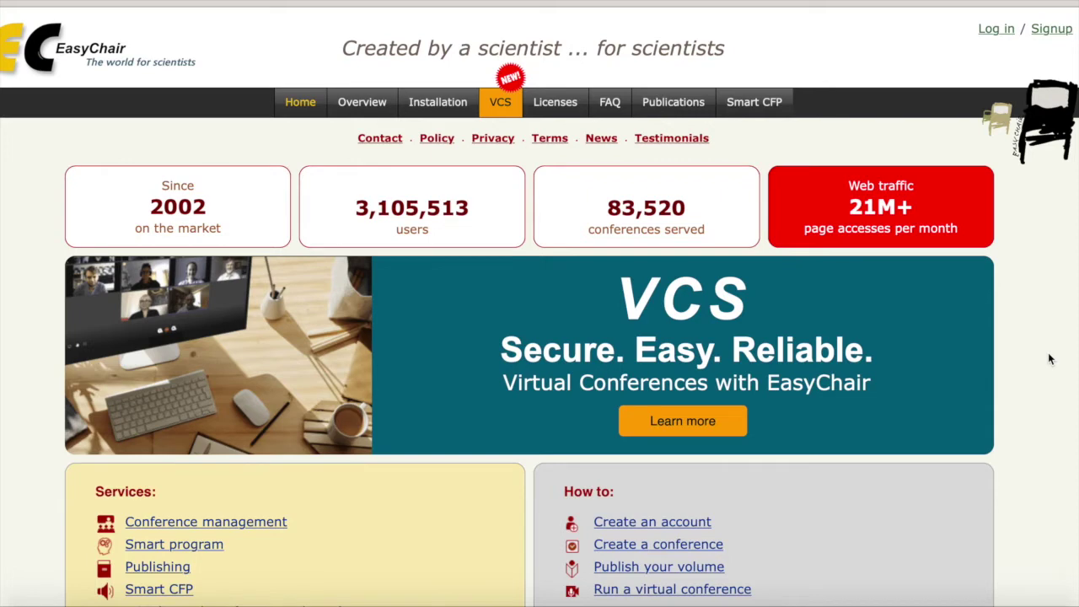
scroll(1049, 359, down, 1)
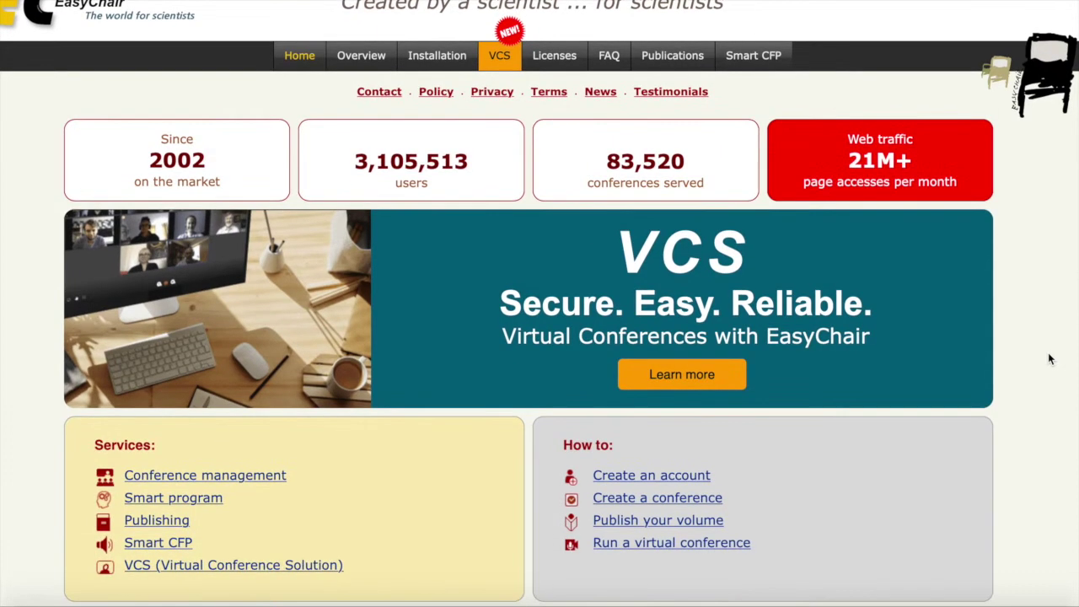
scroll(1050, 359, up, 1)
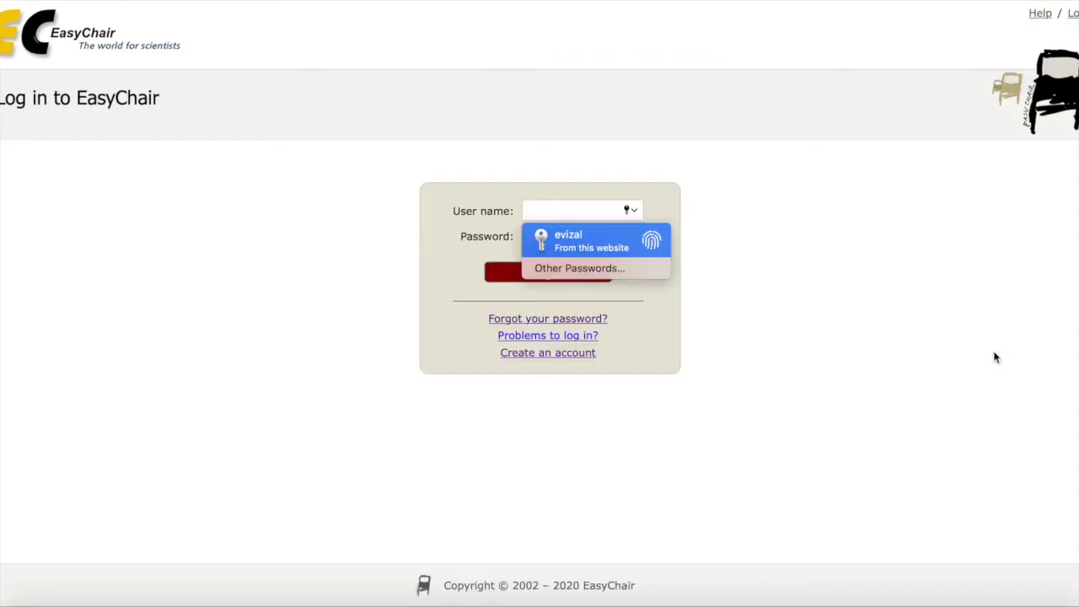
Sign in with the saved credentials and open the Smart CFP listing of 205 new calls.
key(Return)
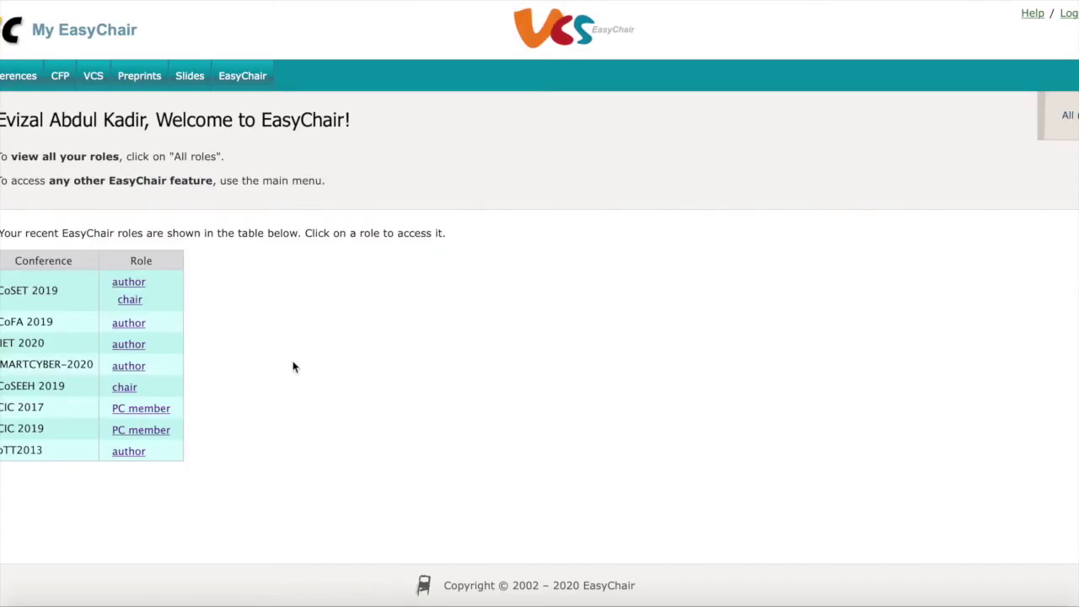
click(60, 78)
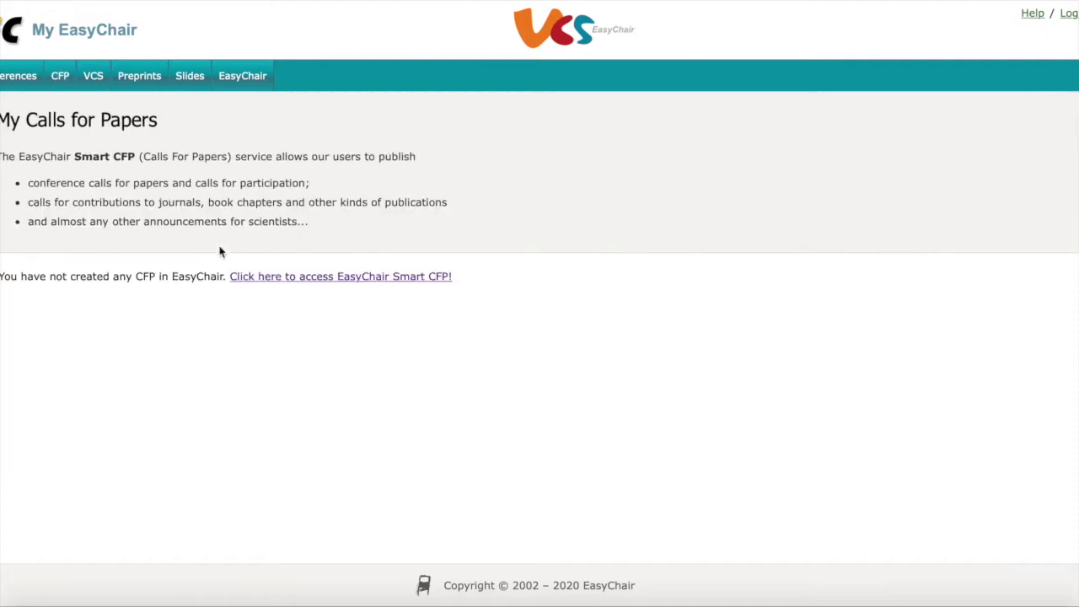
click(393, 279)
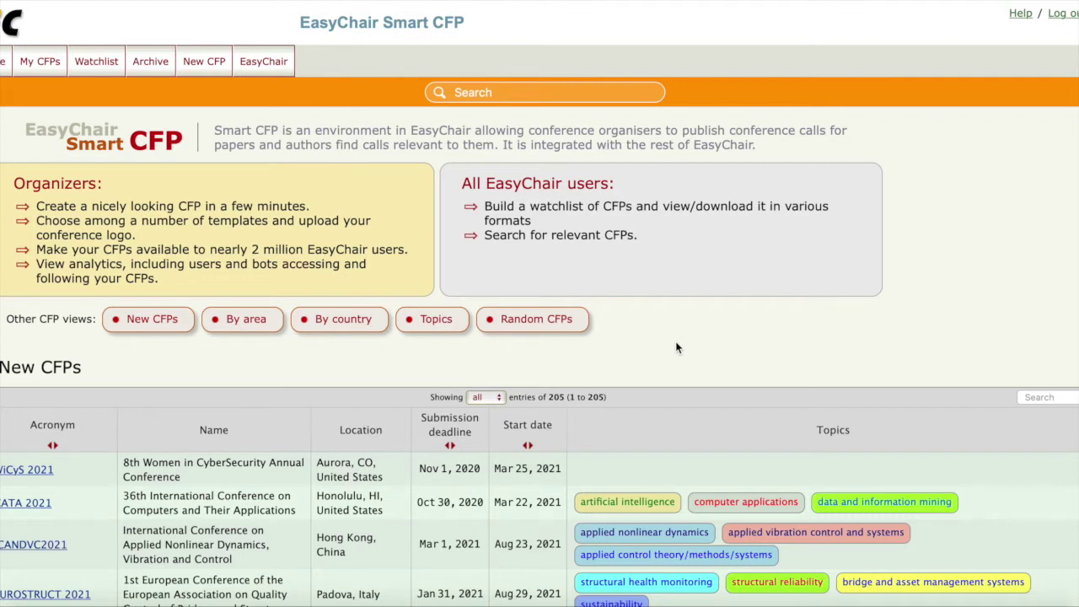
Search the New CFPs table for 'wireless' to show the two matching calls.
scroll(675, 346, down, 5)
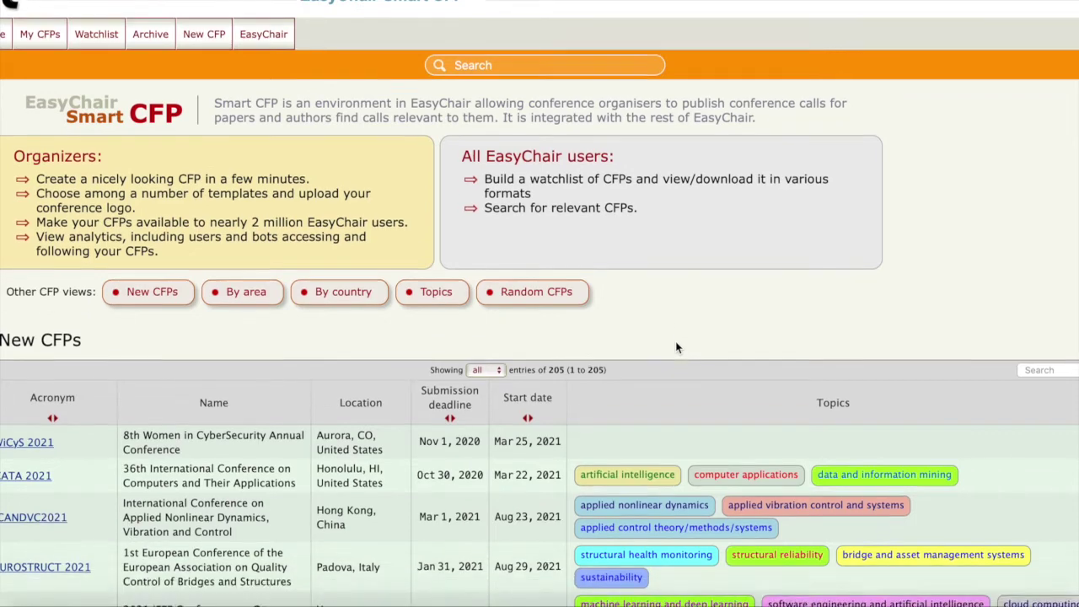
scroll(675, 346, down, 2)
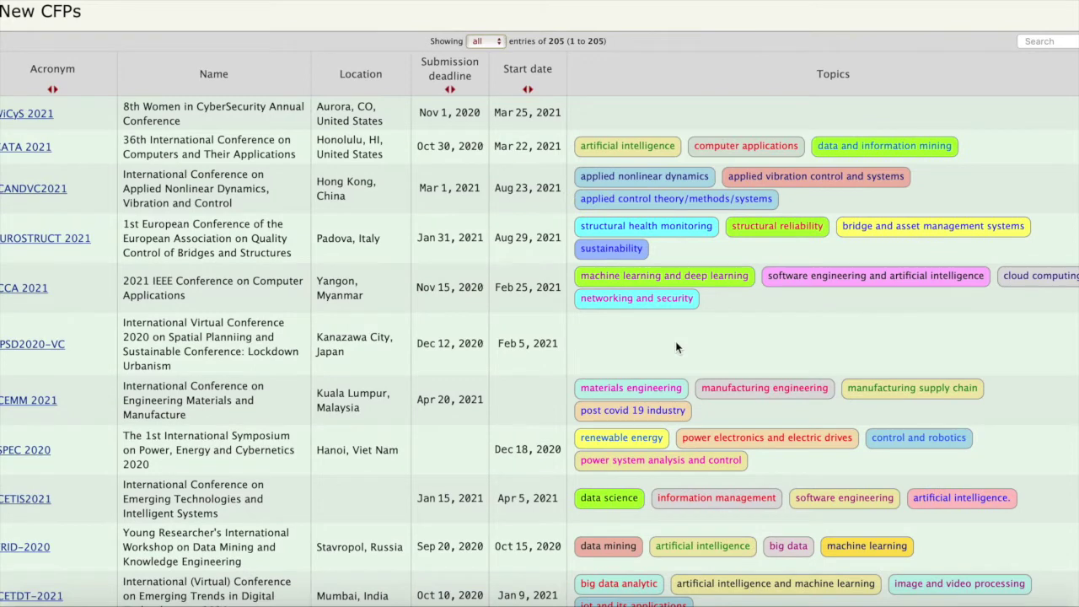
scroll(676, 346, up, 4)
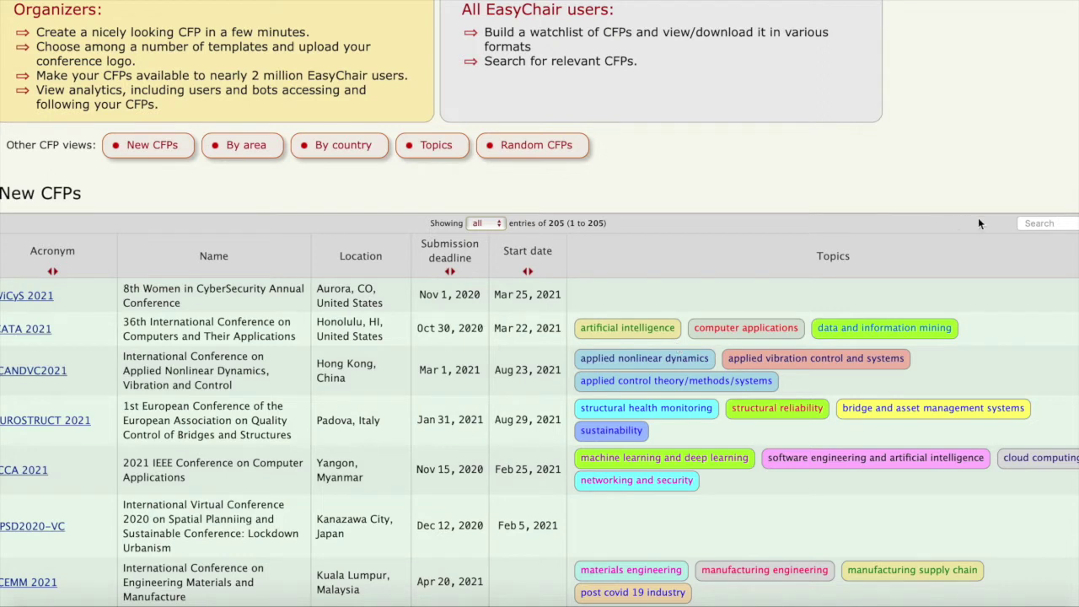
click(1036, 223)
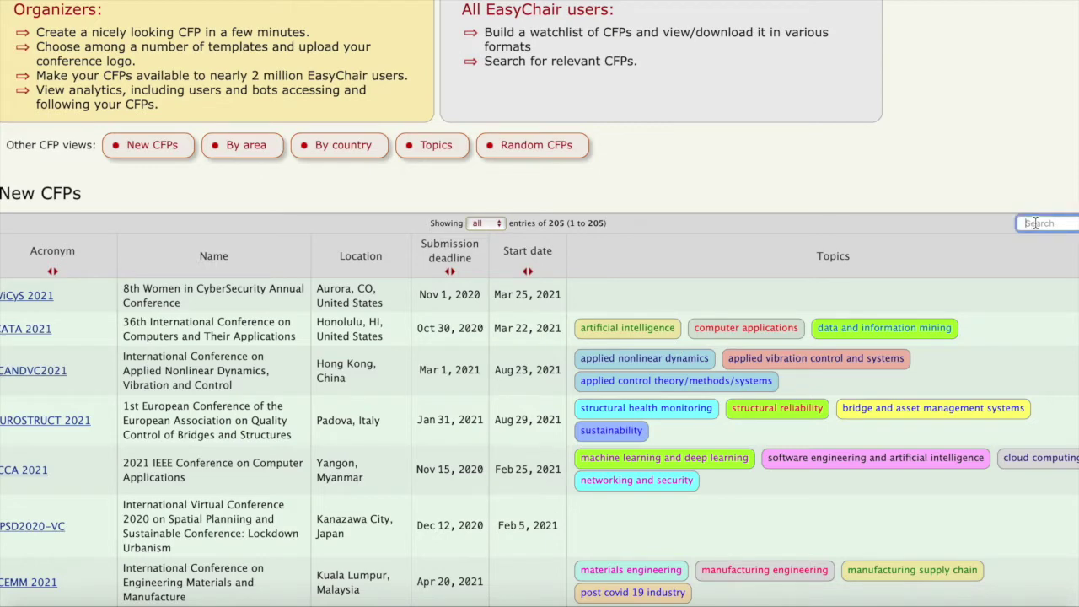
text(wirel)
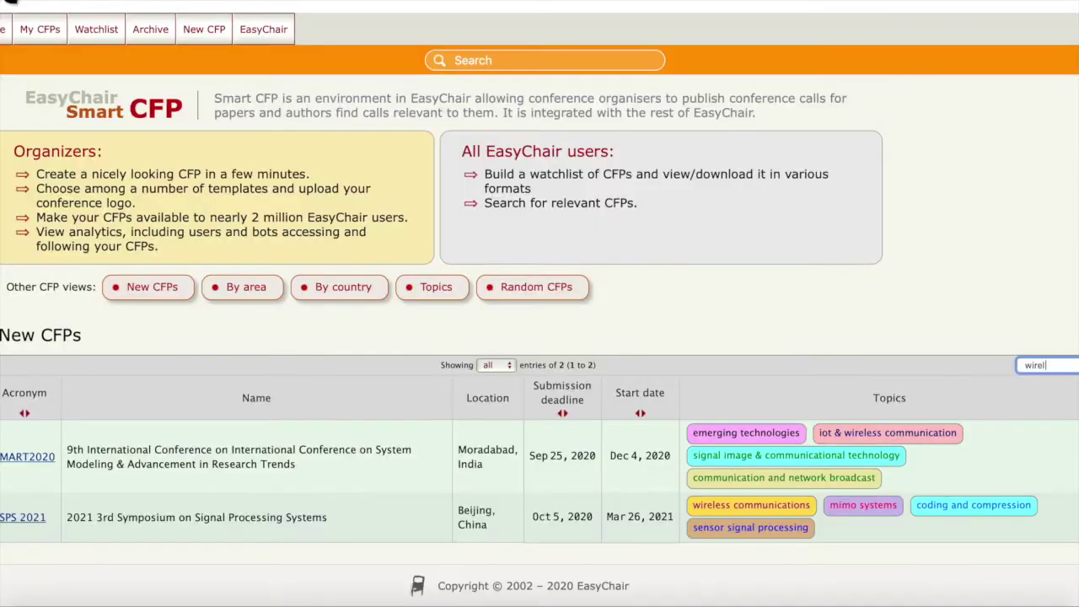
text(ess)
Open the SSPS 2021 call for papers and scroll through its details.
click(28, 518)
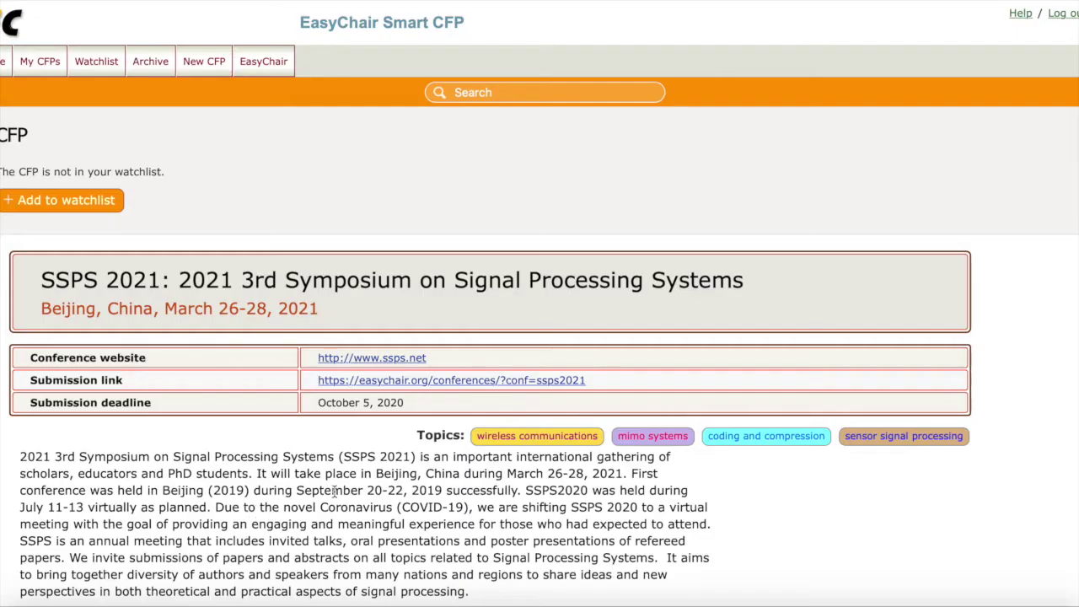
scroll(334, 492, down, 3)
scroll(334, 492, down, 2)
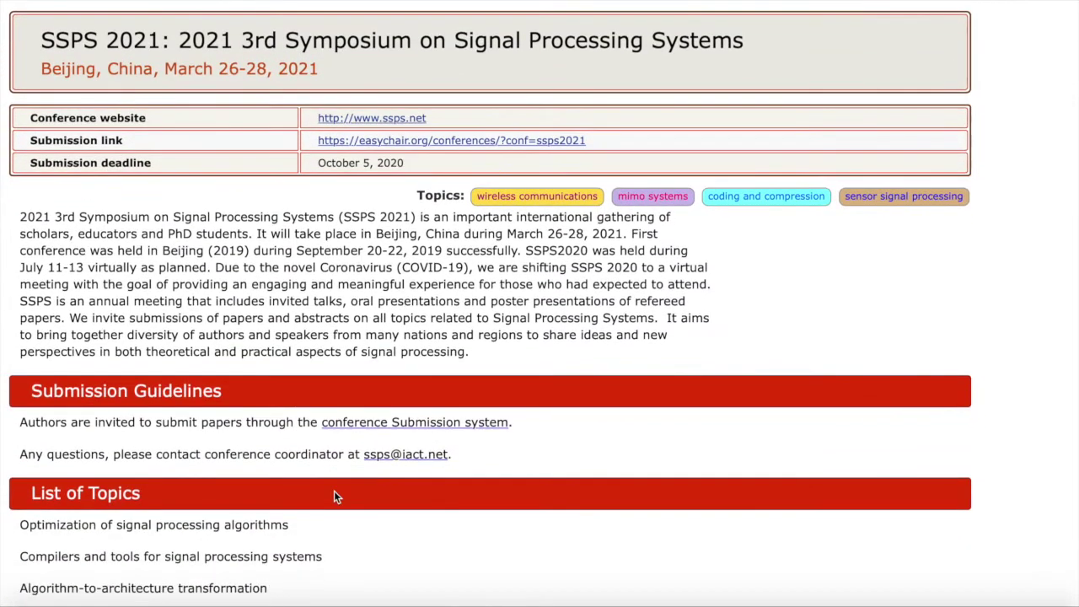
scroll(334, 492, up, 1)
scroll(334, 496, up, 1)
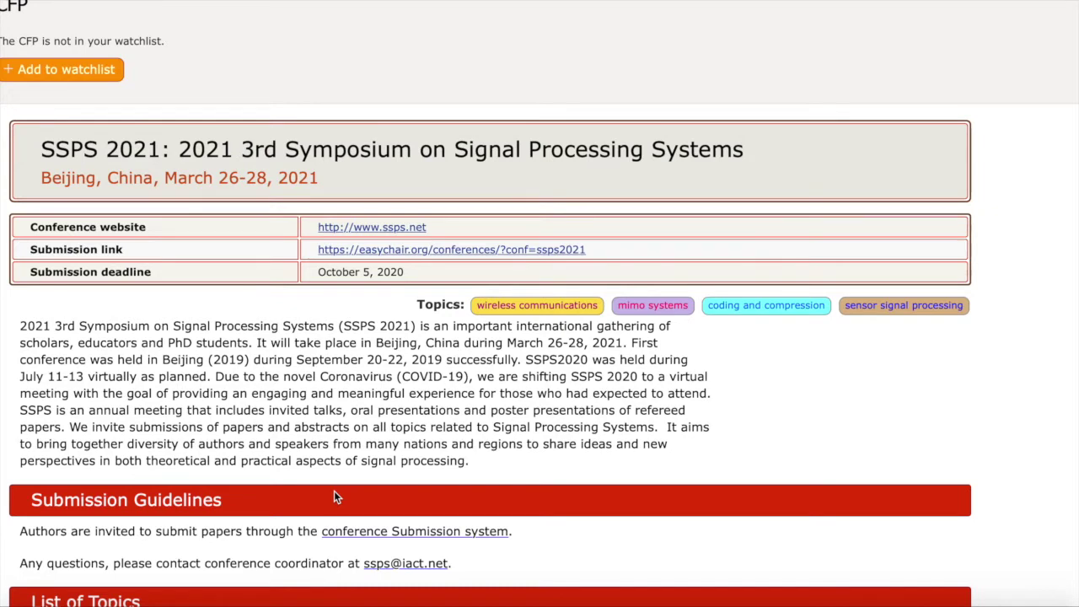
scroll(334, 498, down, 3)
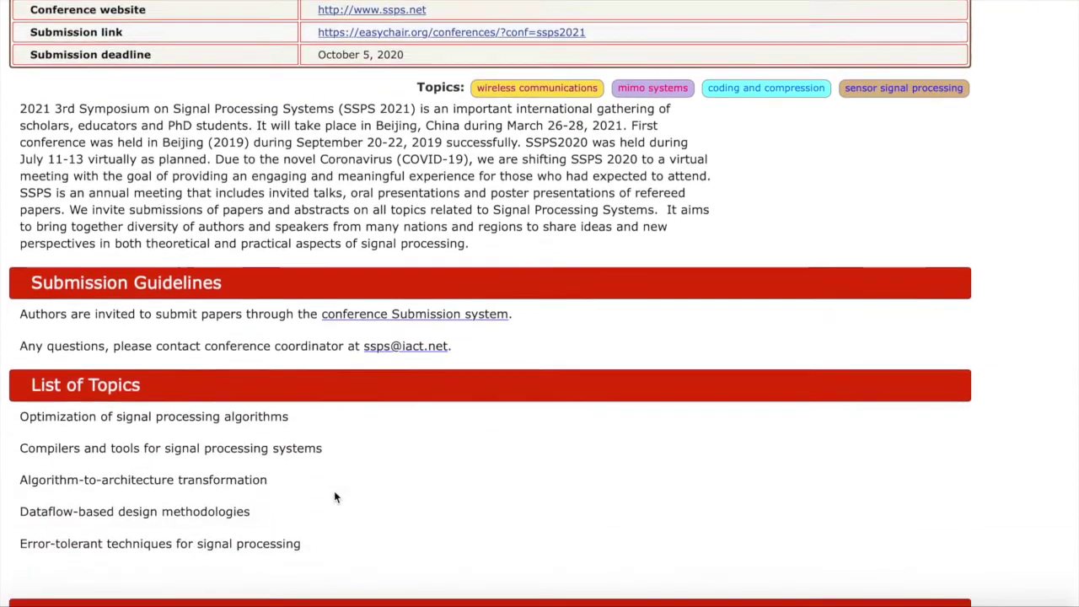
scroll(334, 497, up, 2)
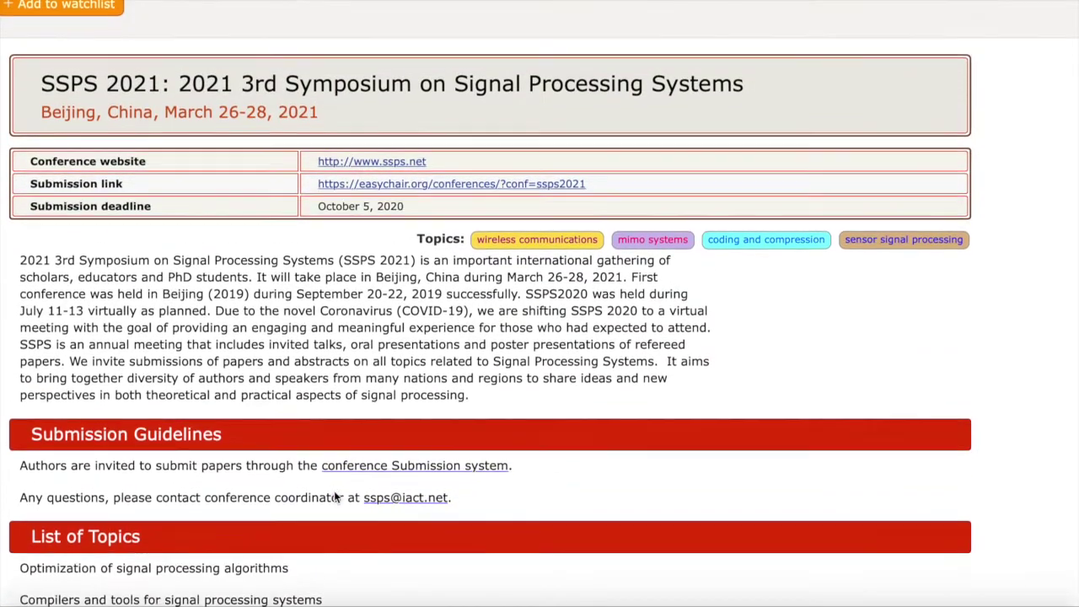
scroll(334, 496, down, 1)
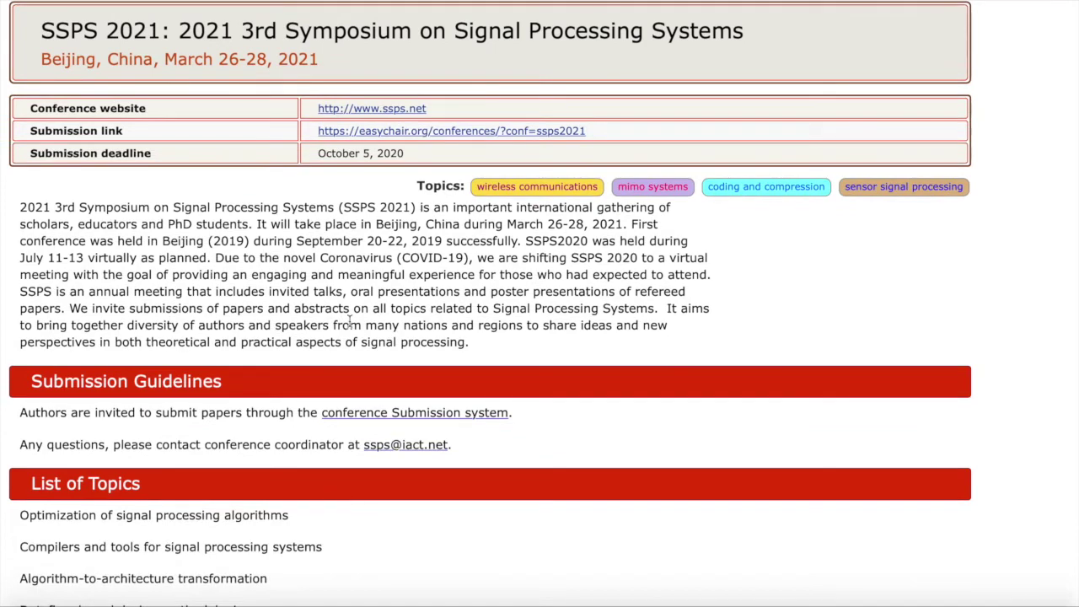
scroll(349, 321, down, 15)
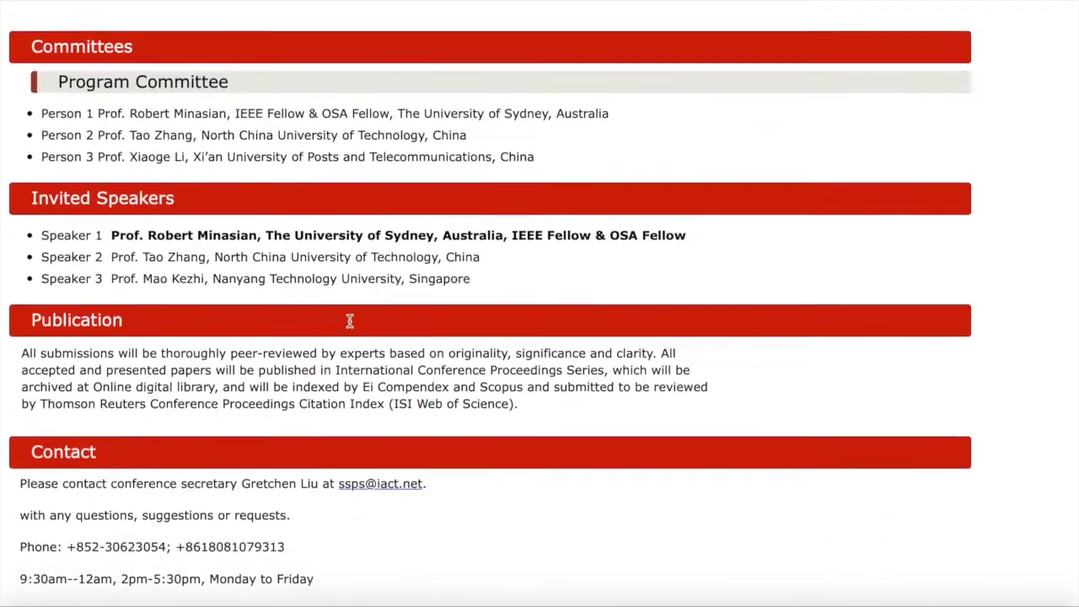
scroll(349, 321, up, 15)
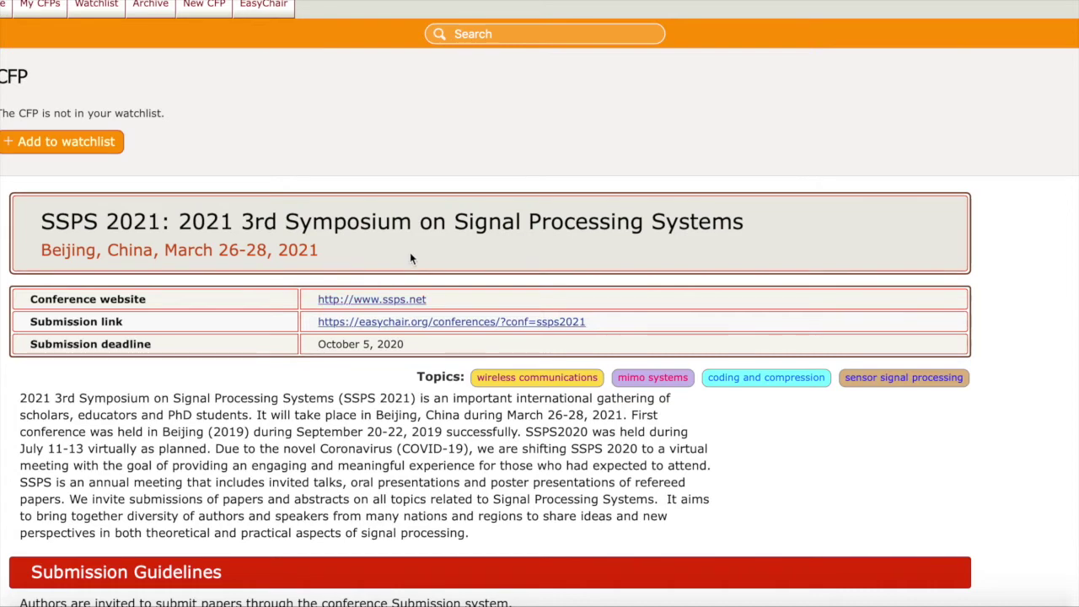
scroll(410, 252, down, 2)
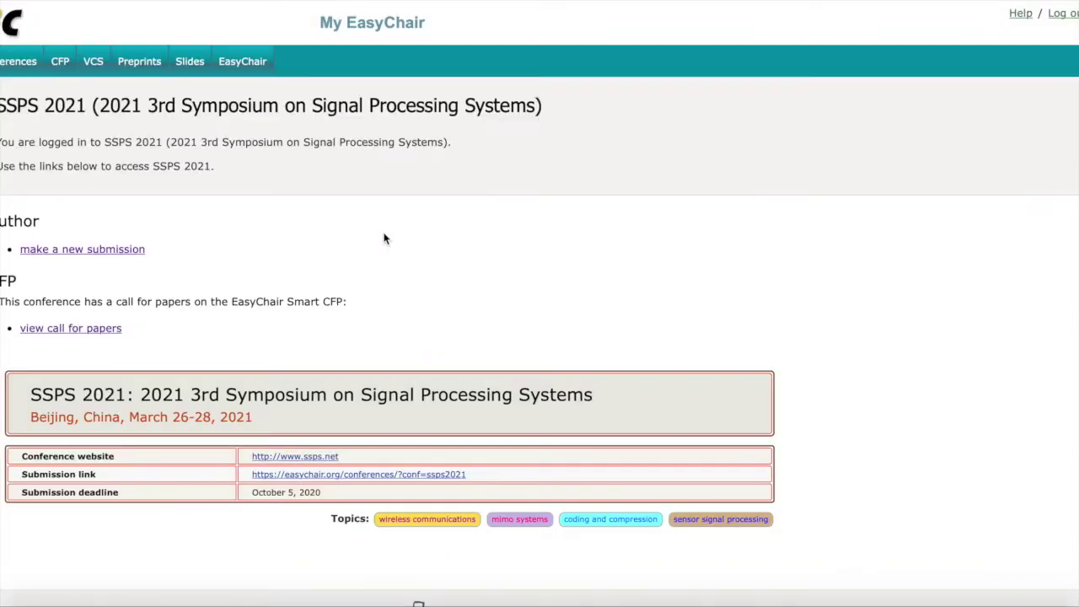
Scroll down and back up the SSPS 2021 page.
scroll(384, 238, down, 1)
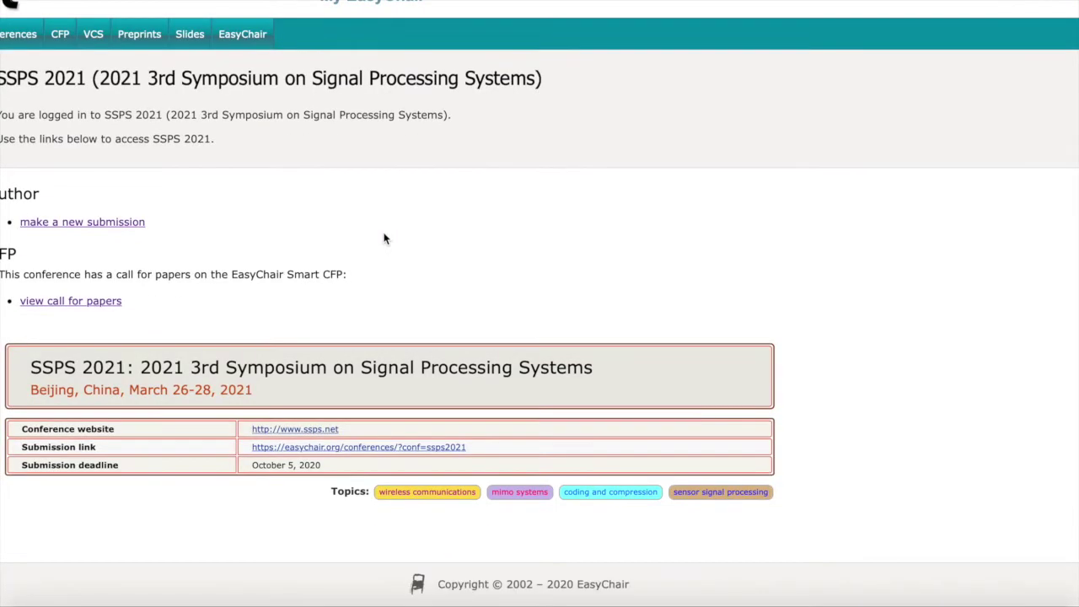
scroll(383, 238, up, 1)
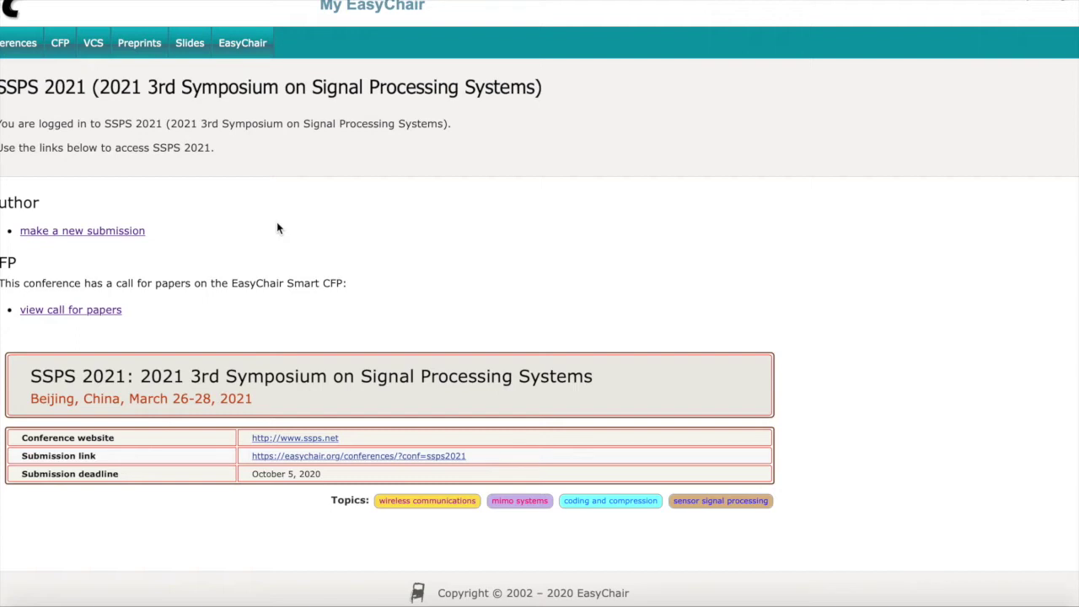
click(119, 235)
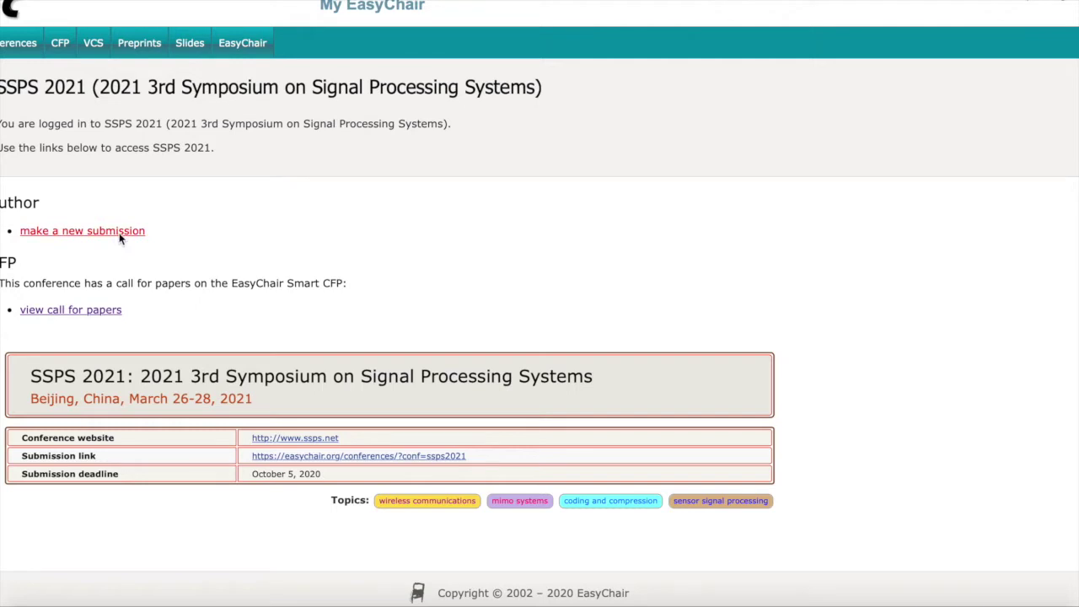
scroll(308, 321, down, 2)
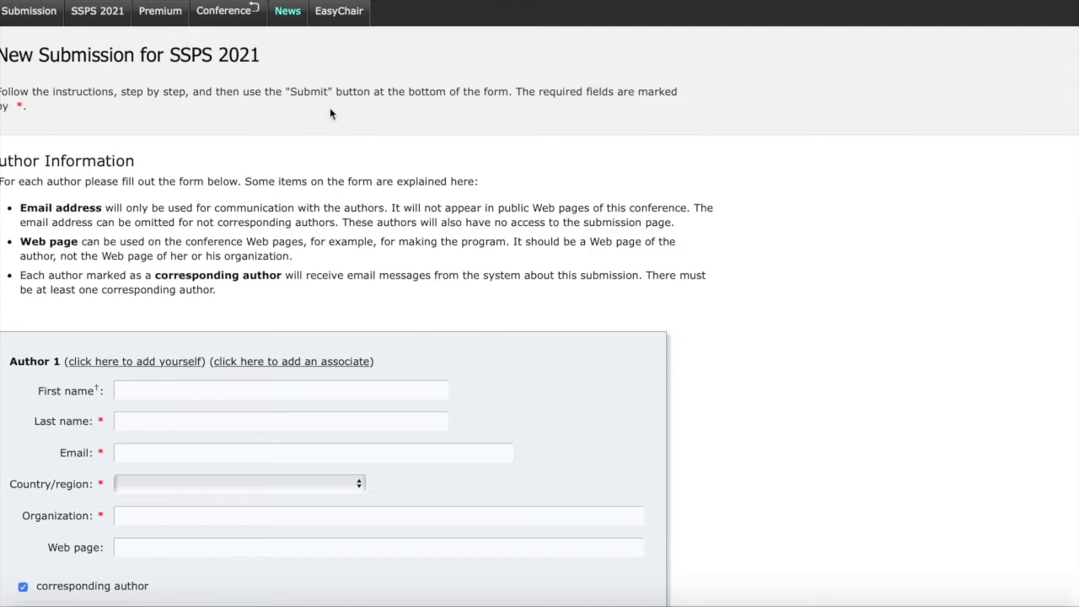
scroll(356, 111, down, 10)
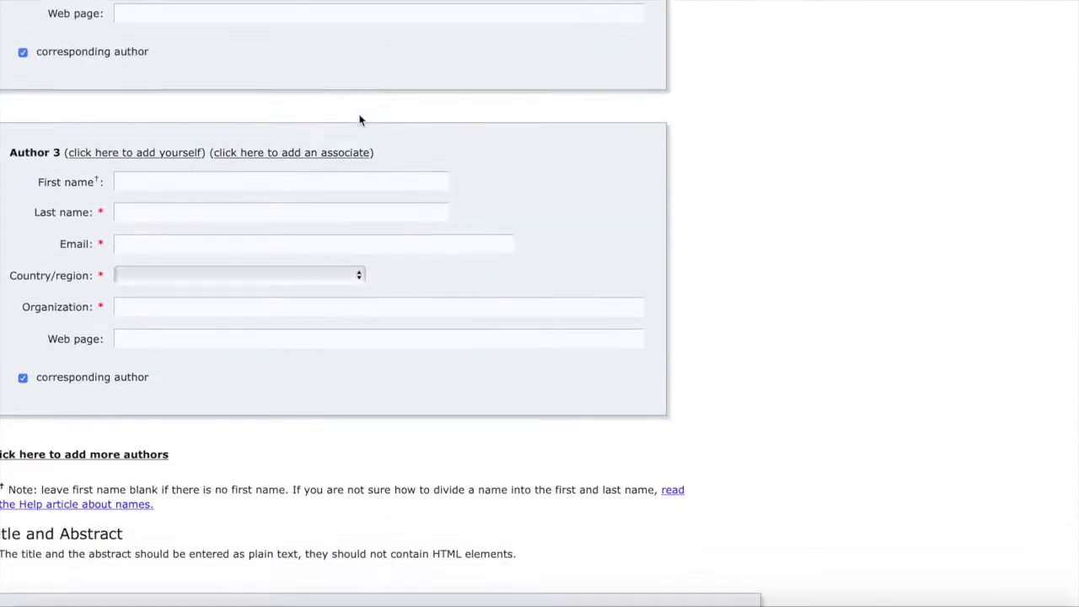
scroll(359, 121, down, 8)
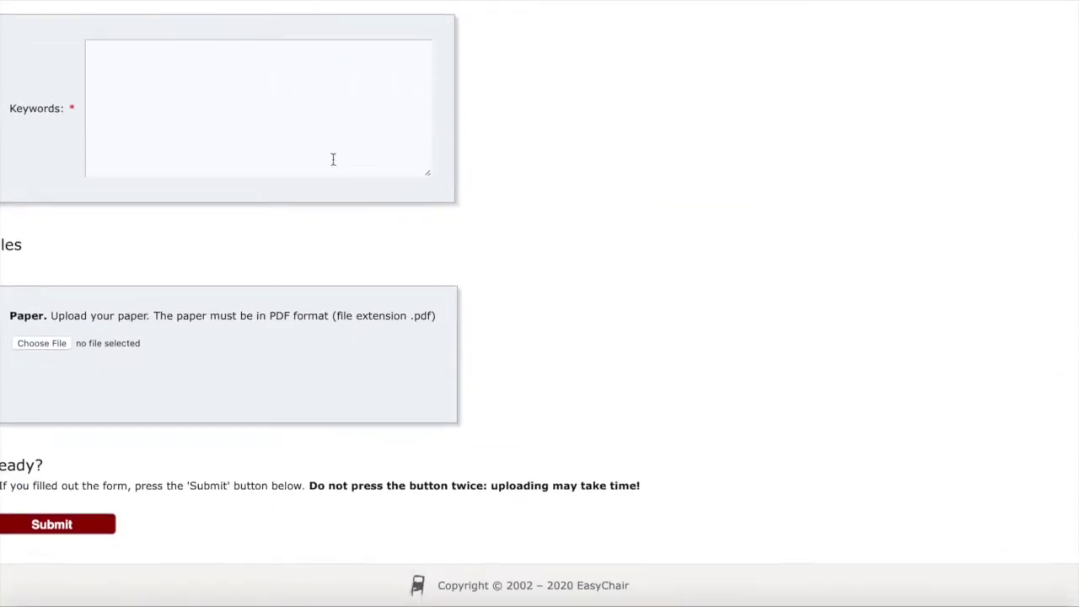
scroll(350, 393, up, 18)
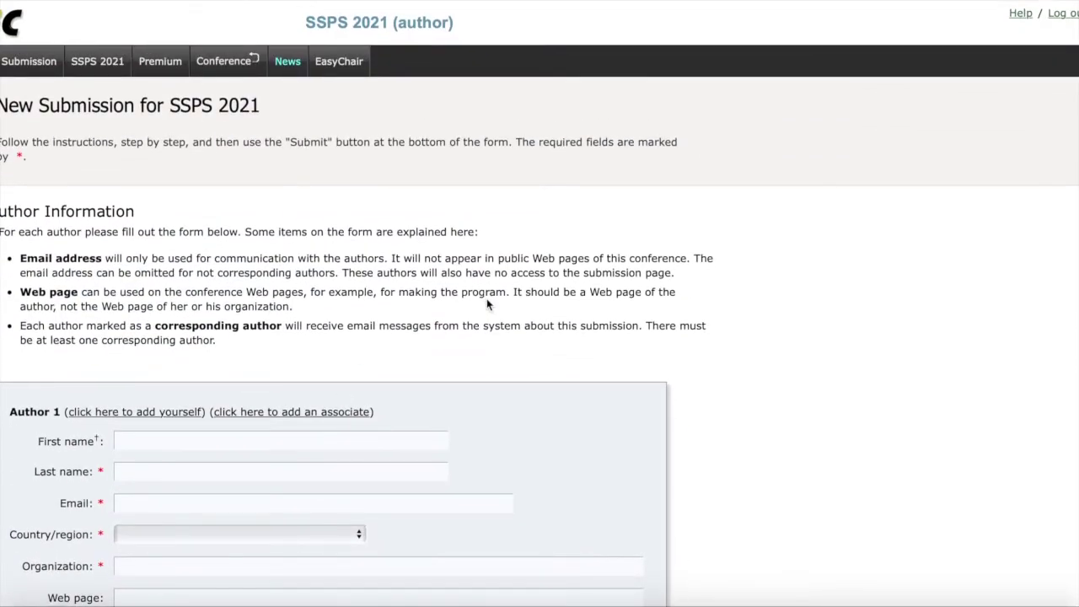
scroll(165, 311, down, 3)
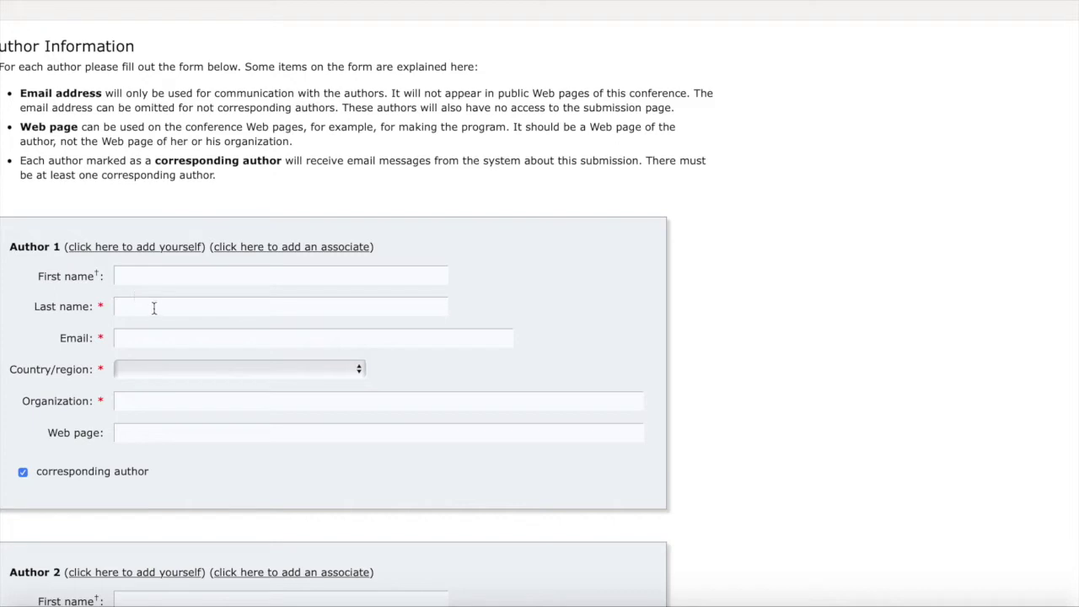
Enter Author 1's first name, last name and e-mail address, fixing the '@' in the e-mail.
click(154, 276)
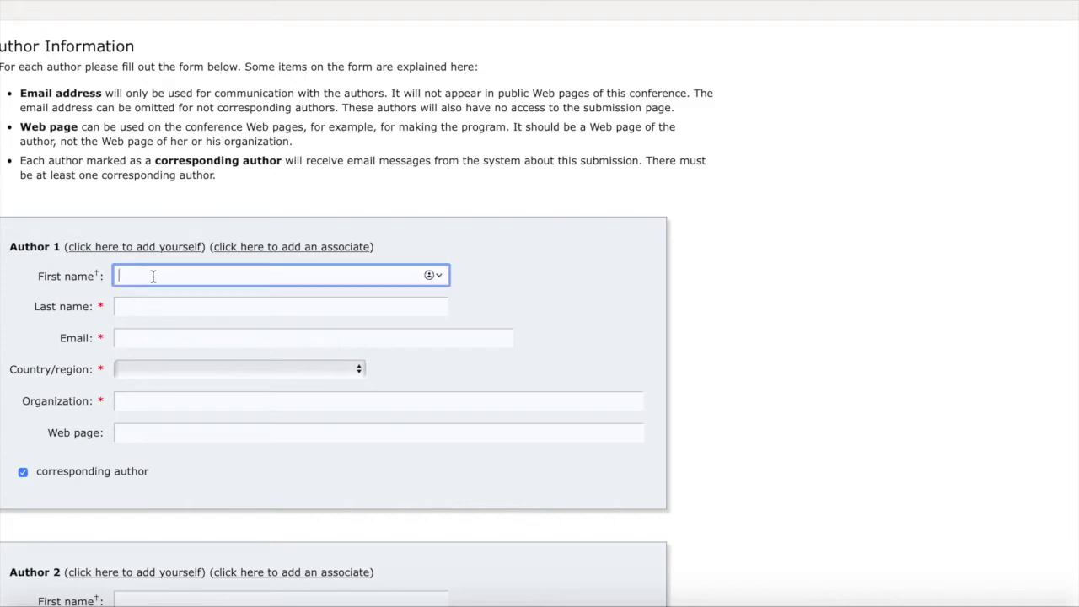
click(257, 305)
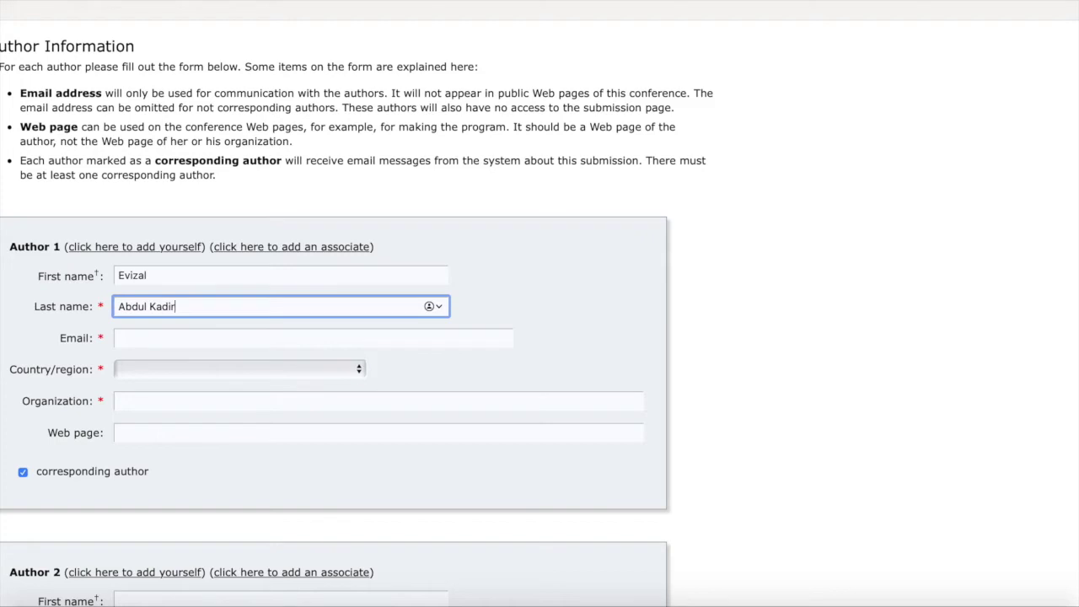
click(224, 337)
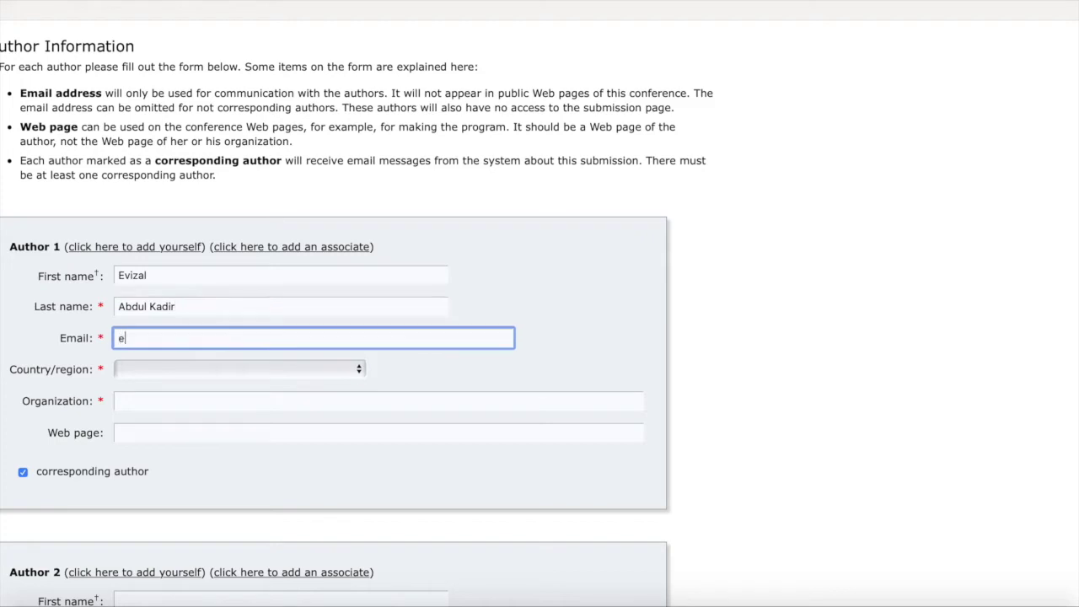
scroll(223, 341, down, 2)
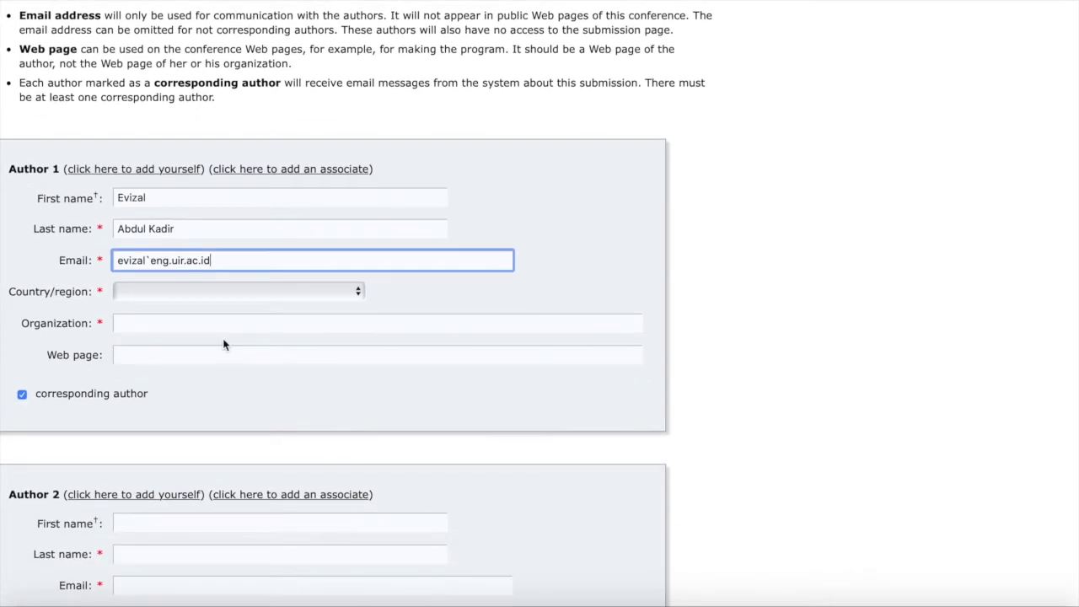
click(149, 260)
key(BackSpace)
text(@)
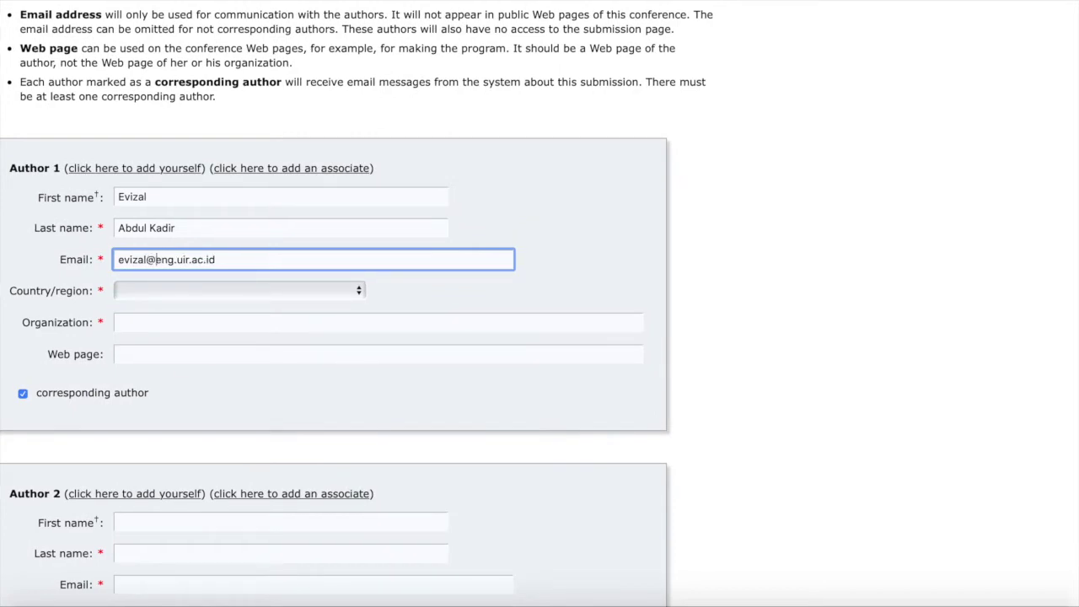
Set Author 1's country to Indonesia and organization to 'Universitas Islam Riau'.
click(212, 291)
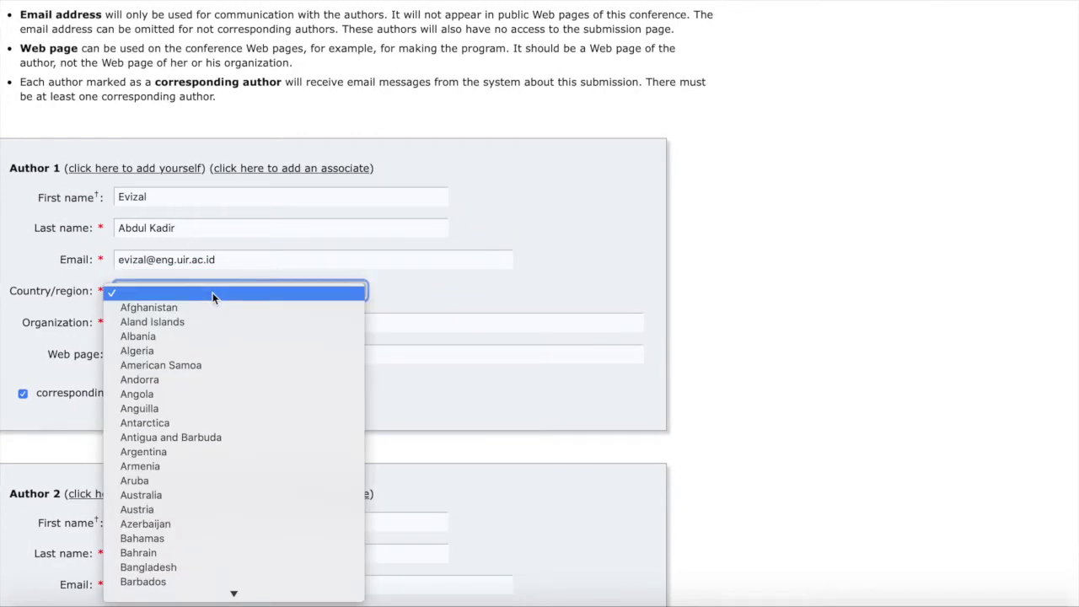
scroll(253, 365, down, 5)
scroll(253, 365, down, 12)
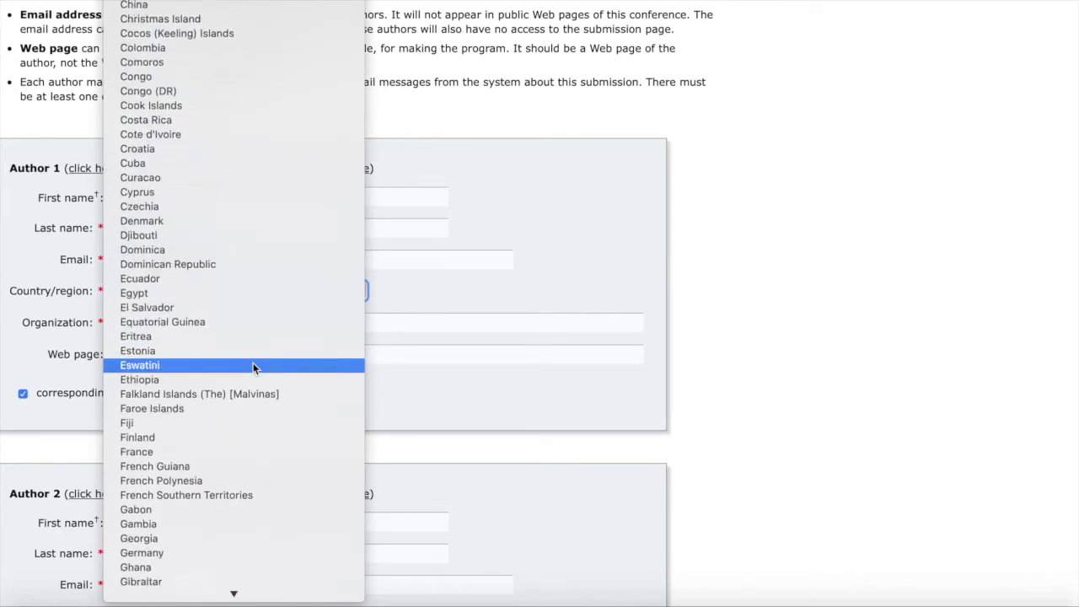
scroll(253, 365, down, 2)
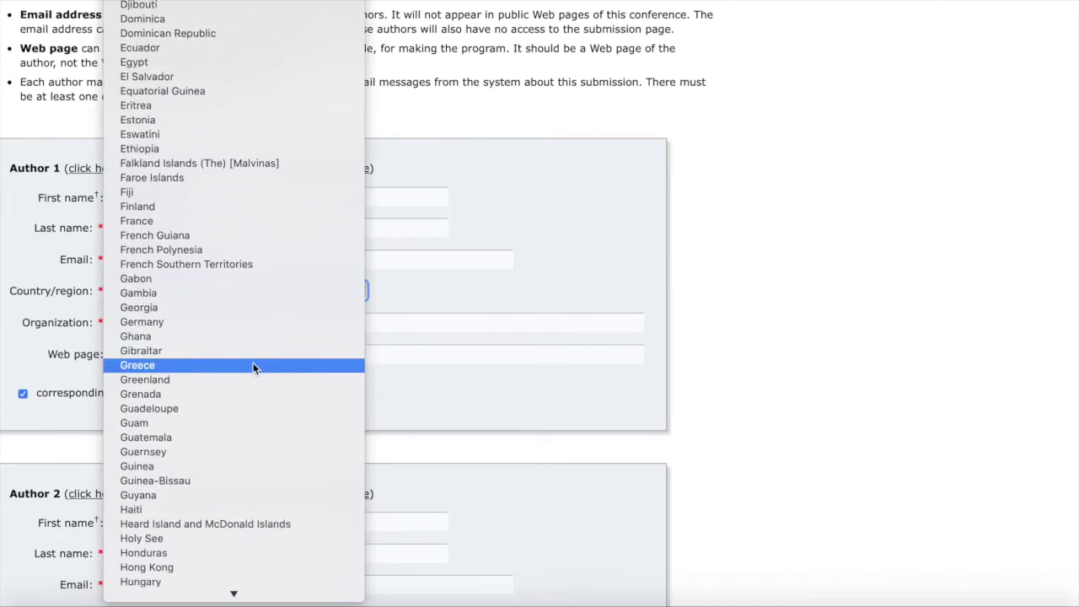
scroll(253, 365, down, 3)
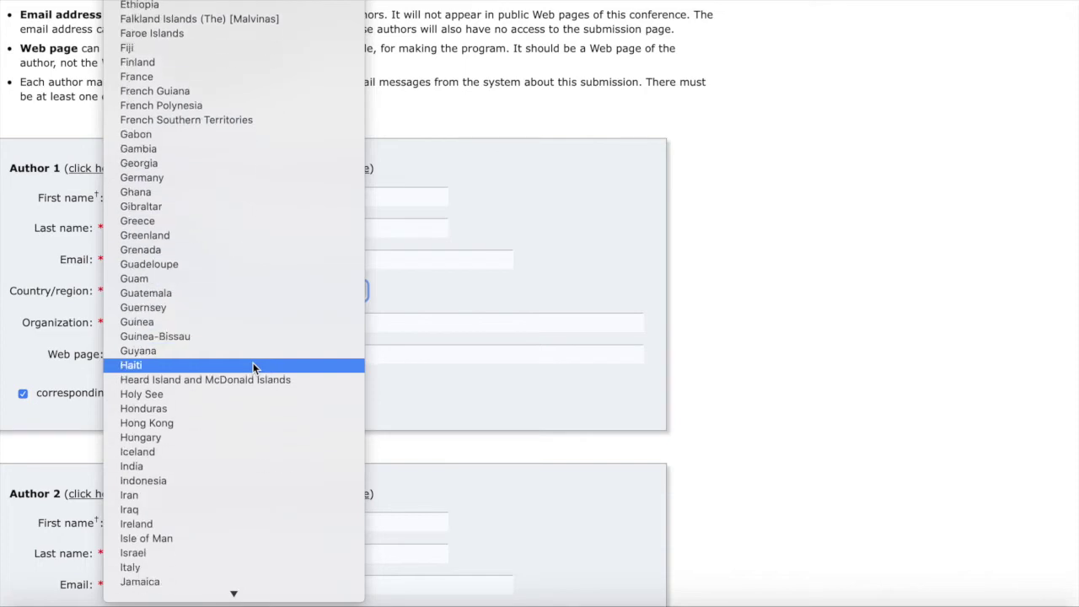
scroll(253, 366, down, 1)
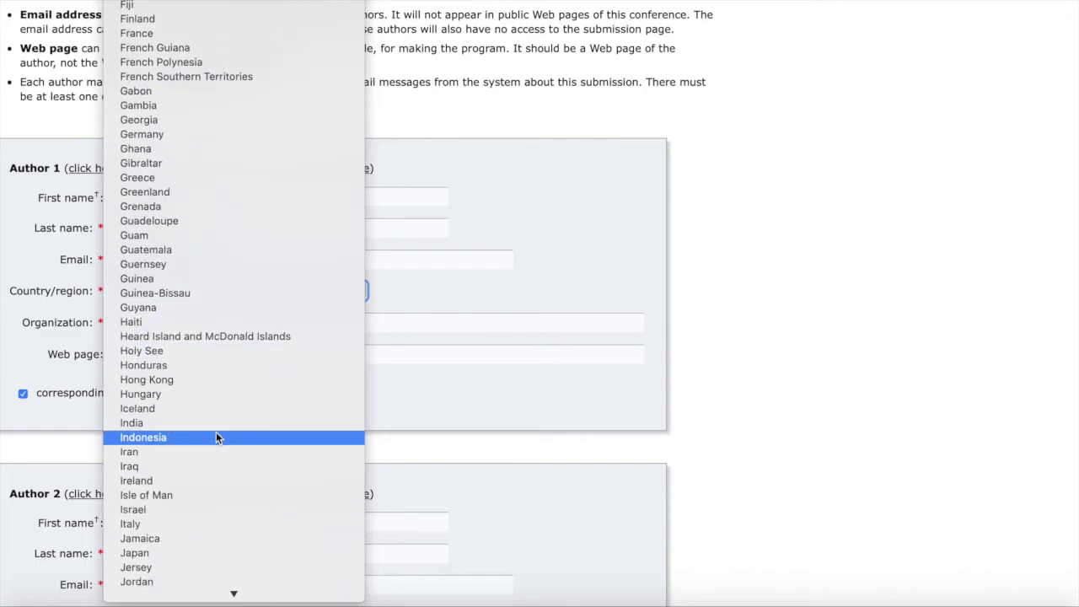
click(216, 431)
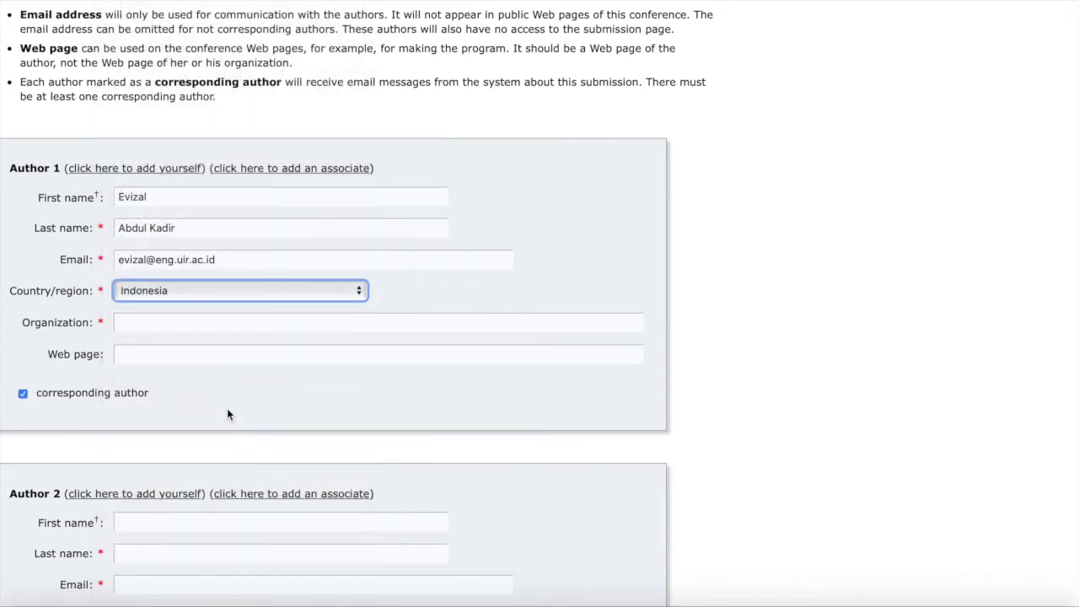
click(241, 331)
text(Uni)
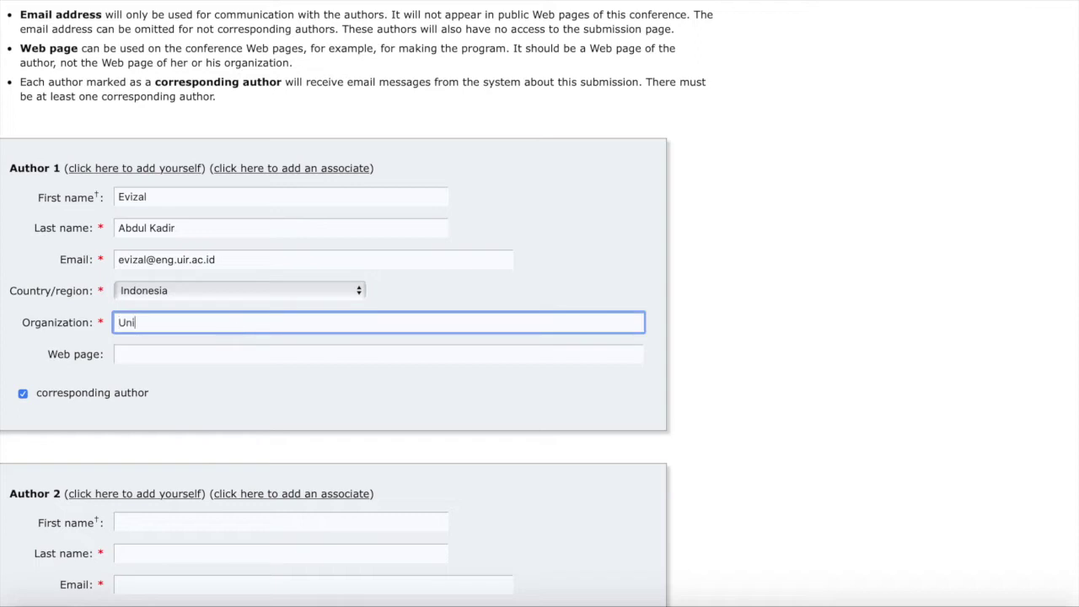
text(versitas Islam Riau)
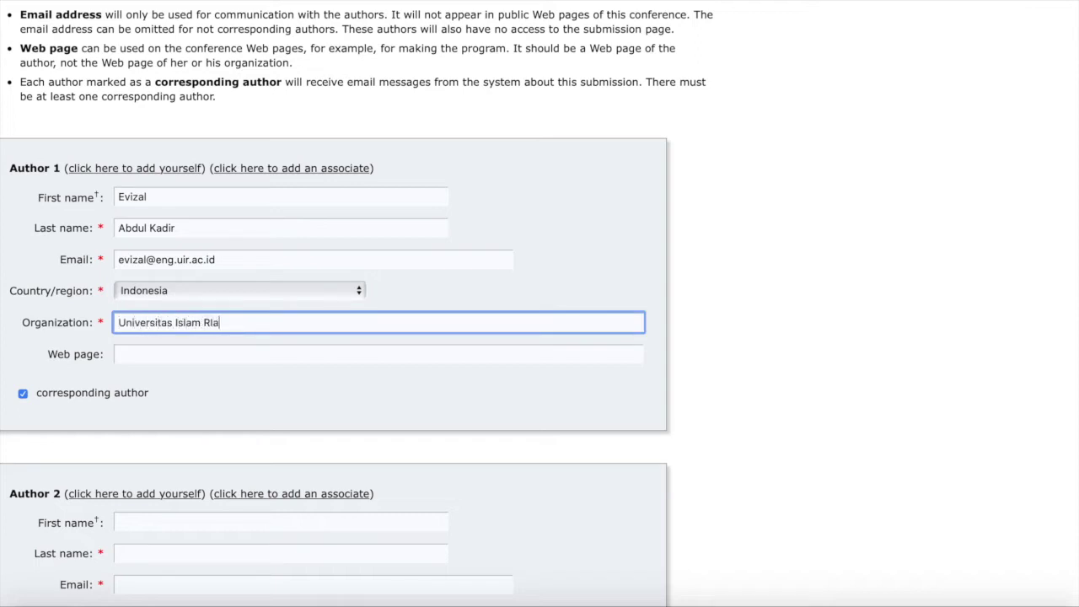
key(BackSpace)
key(BackSpace)
key(BackSpace)
text(iau)
click(204, 359)
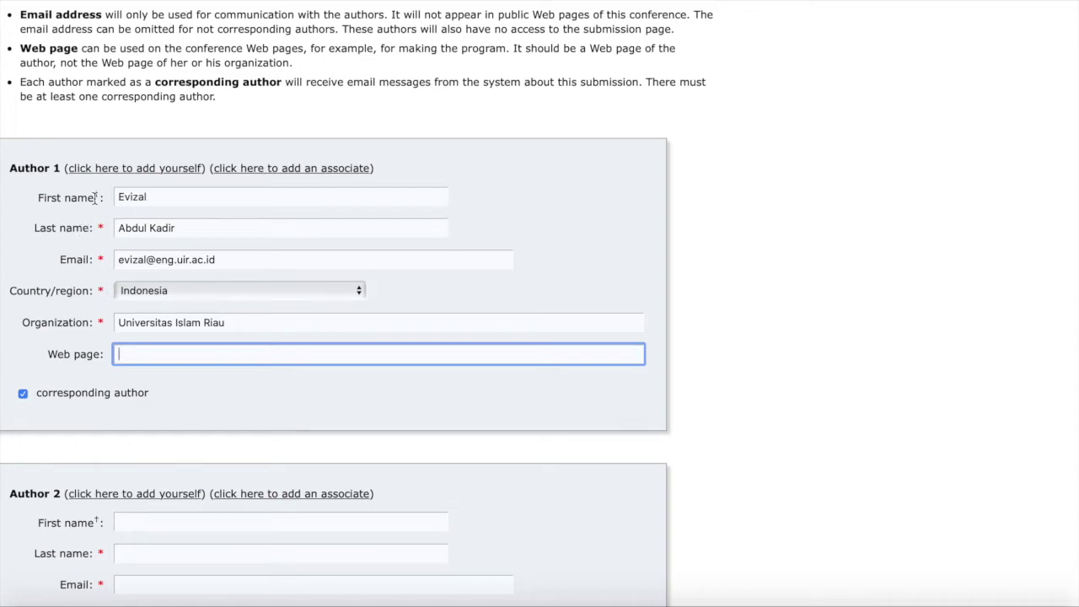
scroll(95, 197, down, 2)
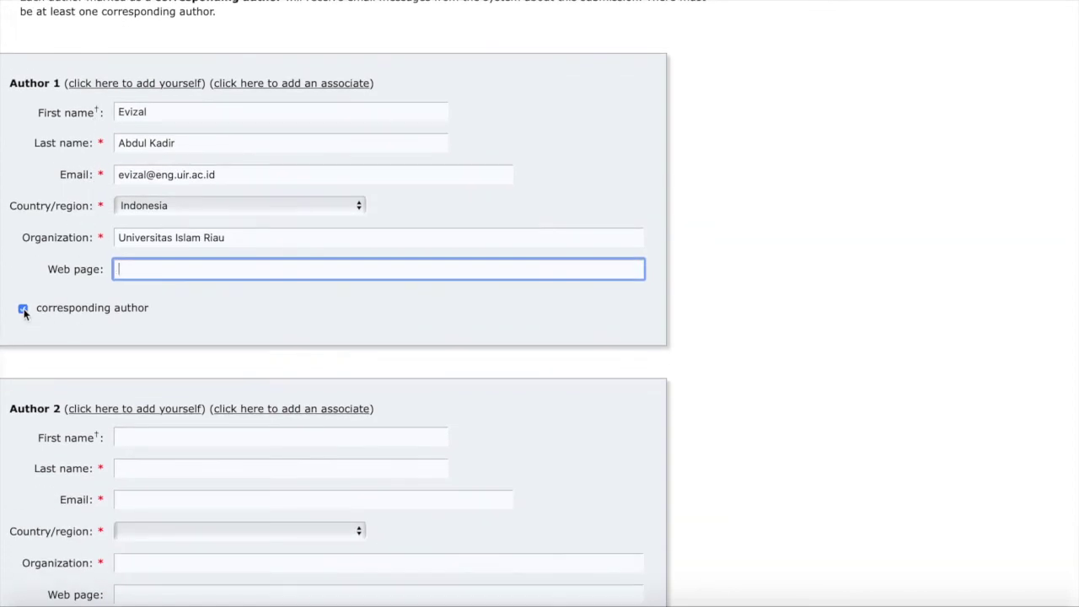
scroll(43, 405, down, 5)
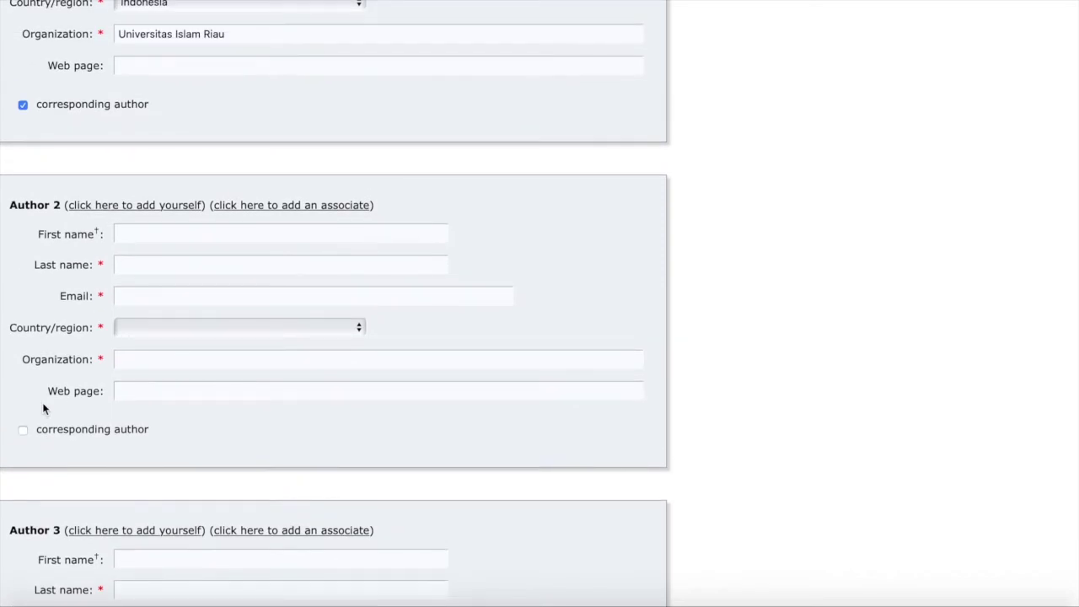
Give Author 2 a placeholder first and last name and an e-mail address, correcting the '@'.
click(152, 234)
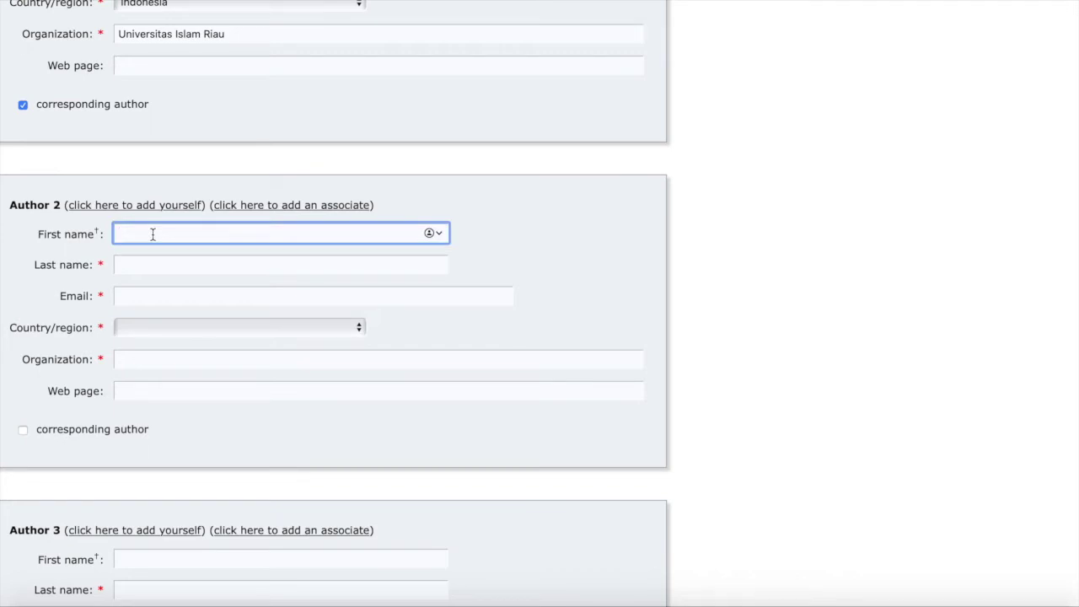
text(A)
click(153, 267)
text(B)
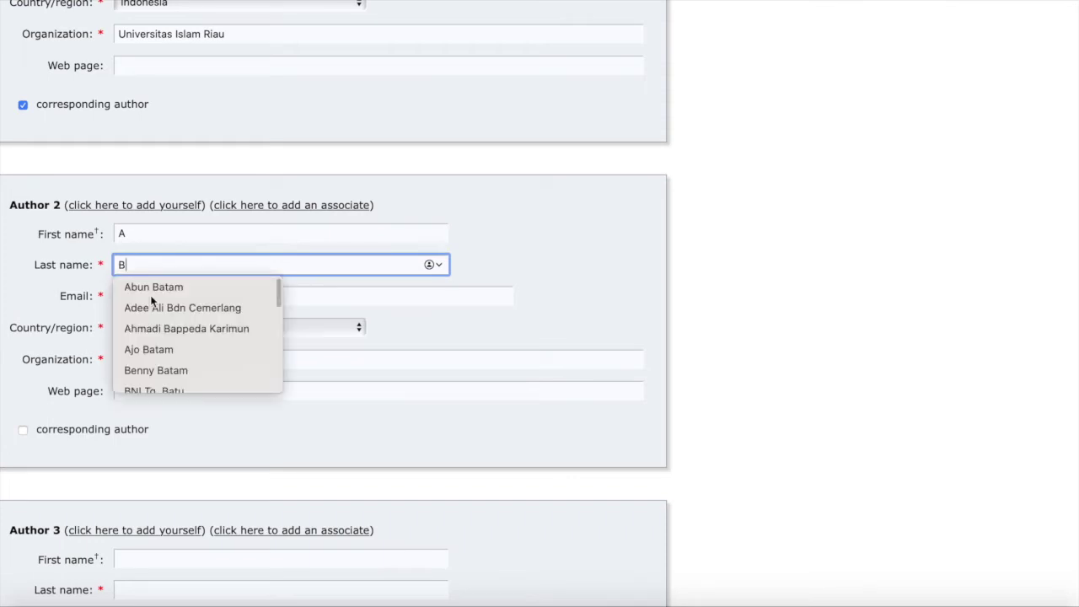
click(12, 304)
scroll(11, 303, down, 1)
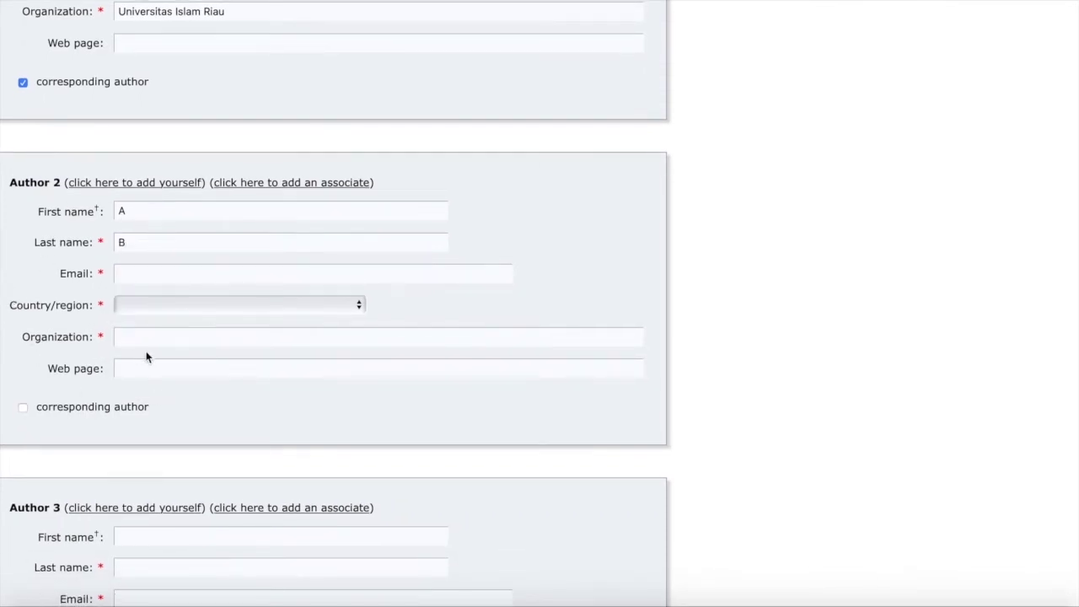
scroll(183, 355, down, 1)
scroll(183, 358, down, 1)
click(204, 216)
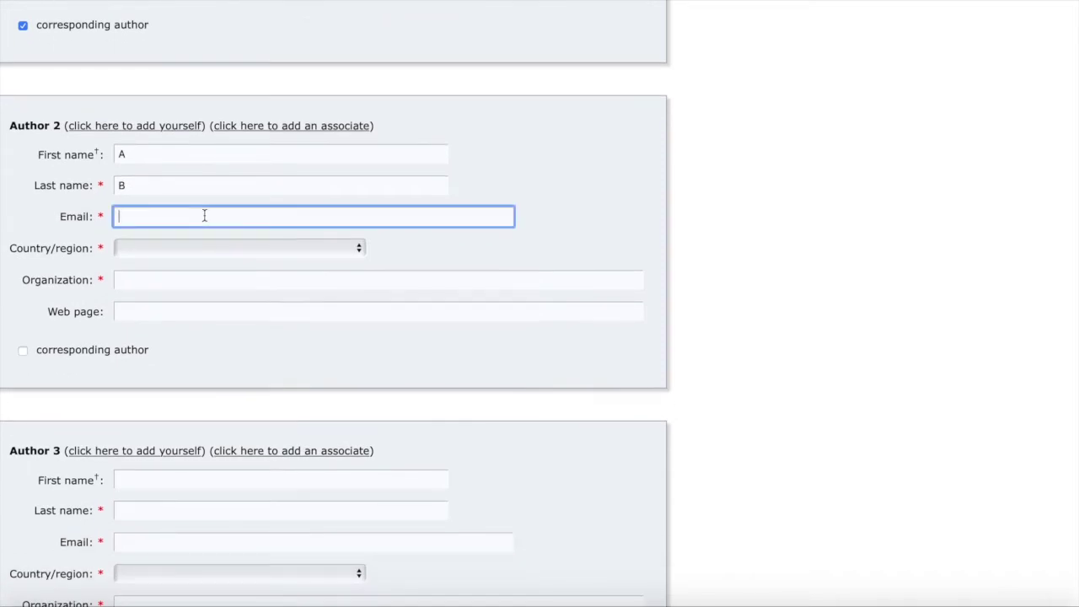
click(133, 221)
key(BackSpace)
text(@)
Set Author 2's country to Indonesia and organization to 'ABC'.
click(186, 246)
scroll(223, 398, down, 8)
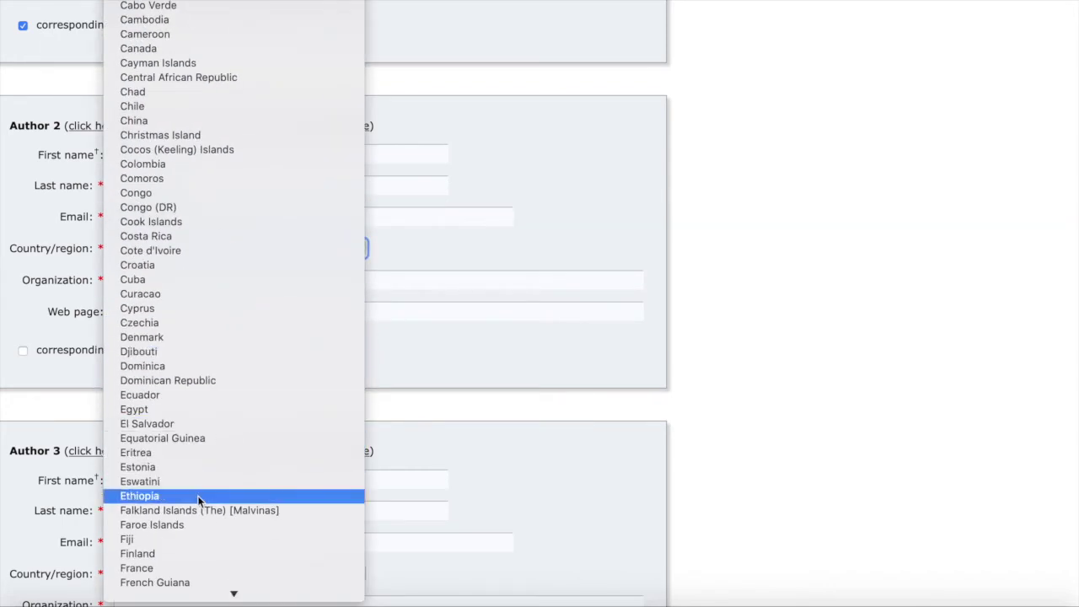
scroll(209, 479, down, 10)
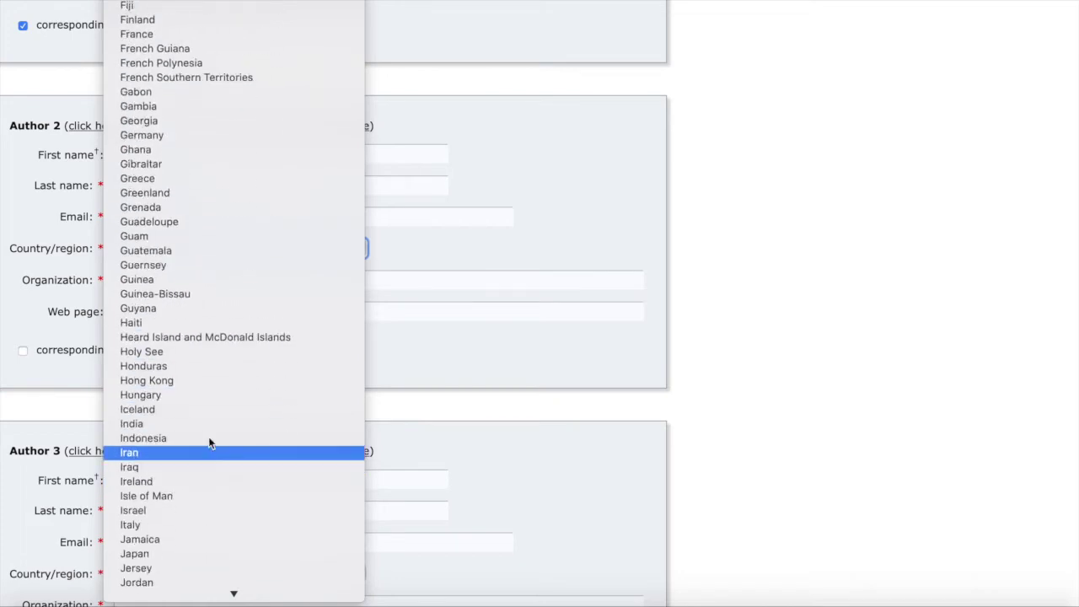
click(195, 437)
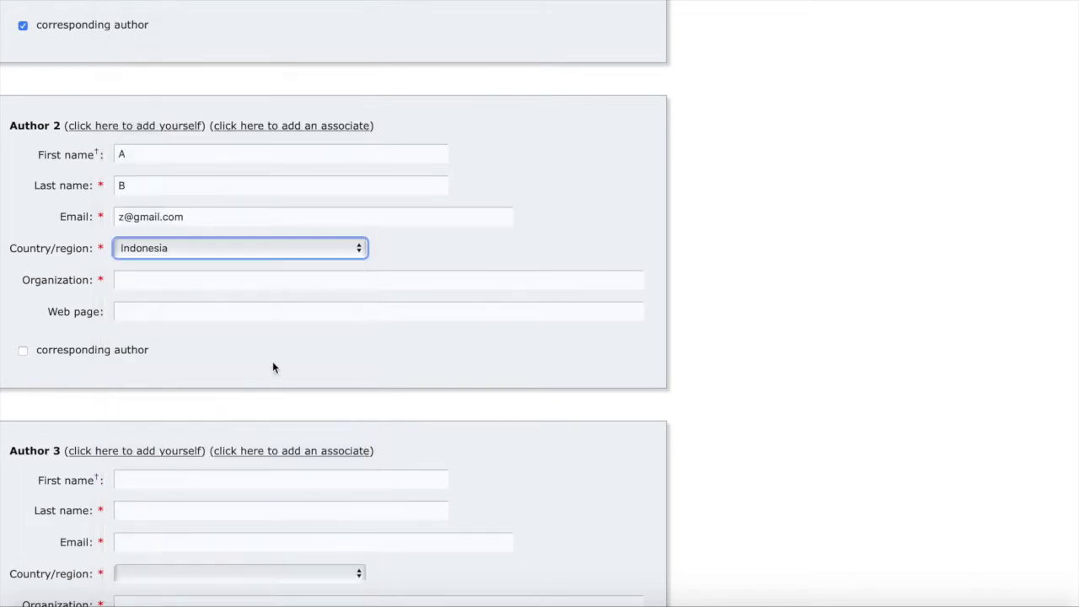
click(261, 283)
text(ABC)
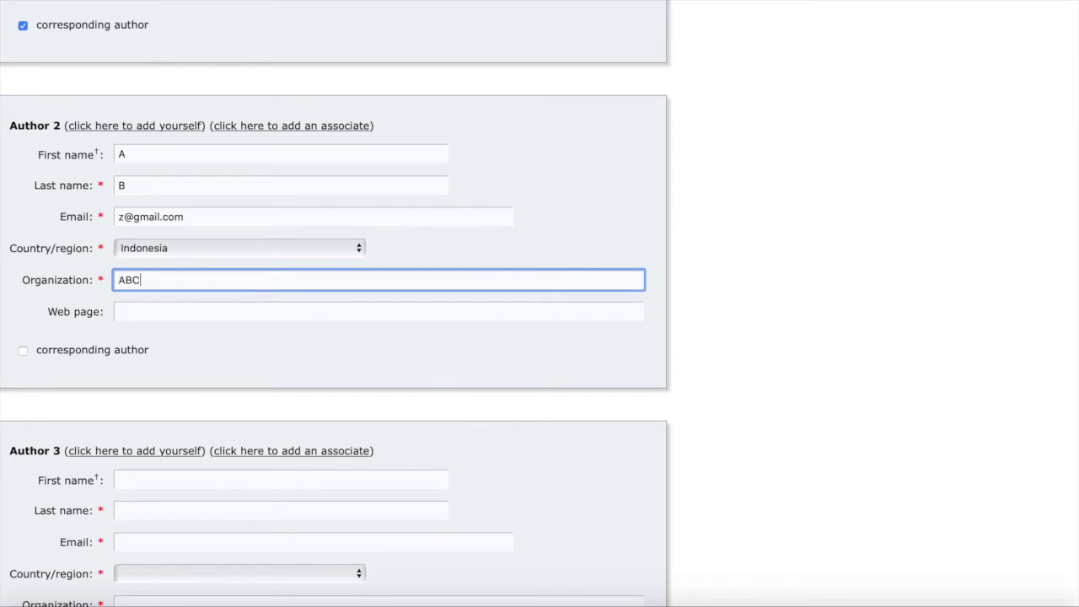
scroll(261, 283, down, 3)
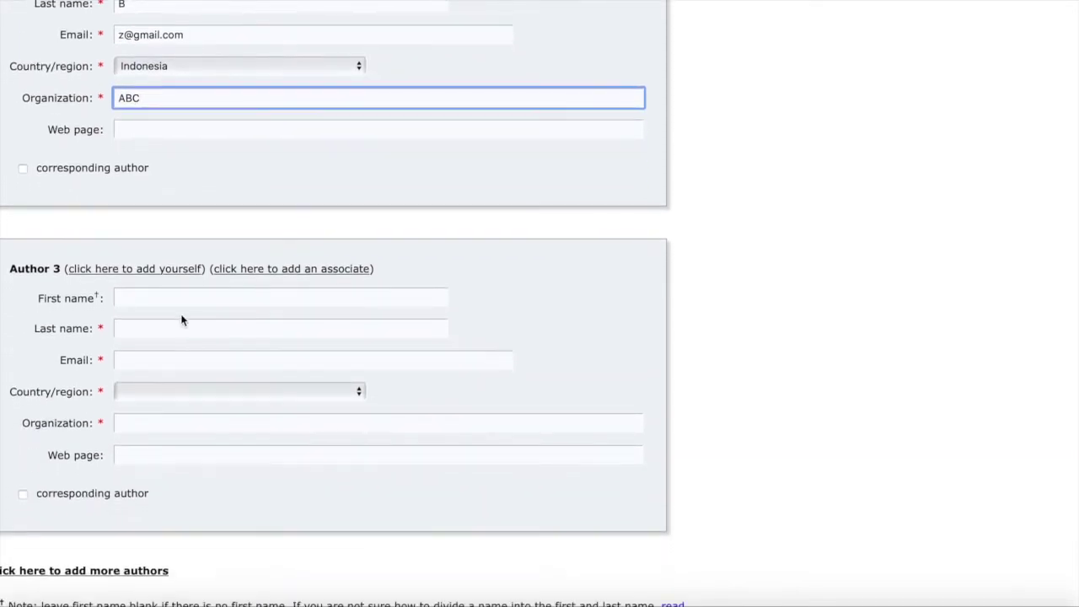
scroll(290, 335, up, 1)
scroll(289, 337, up, 1)
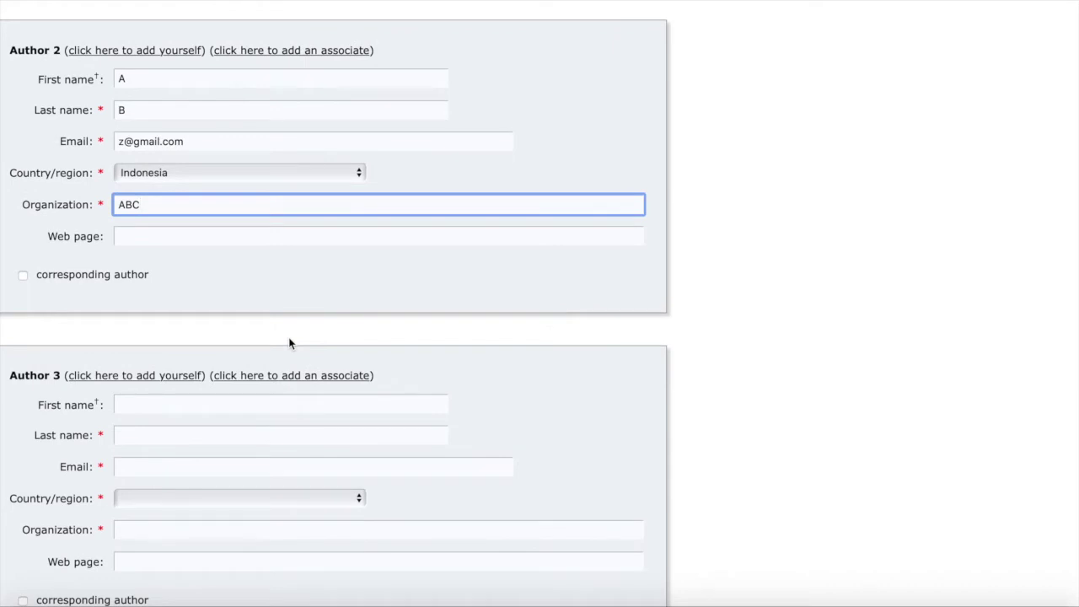
Scroll up to review Authors 1 and 2, then down past the empty Author 3 block.
scroll(290, 343, up, 5)
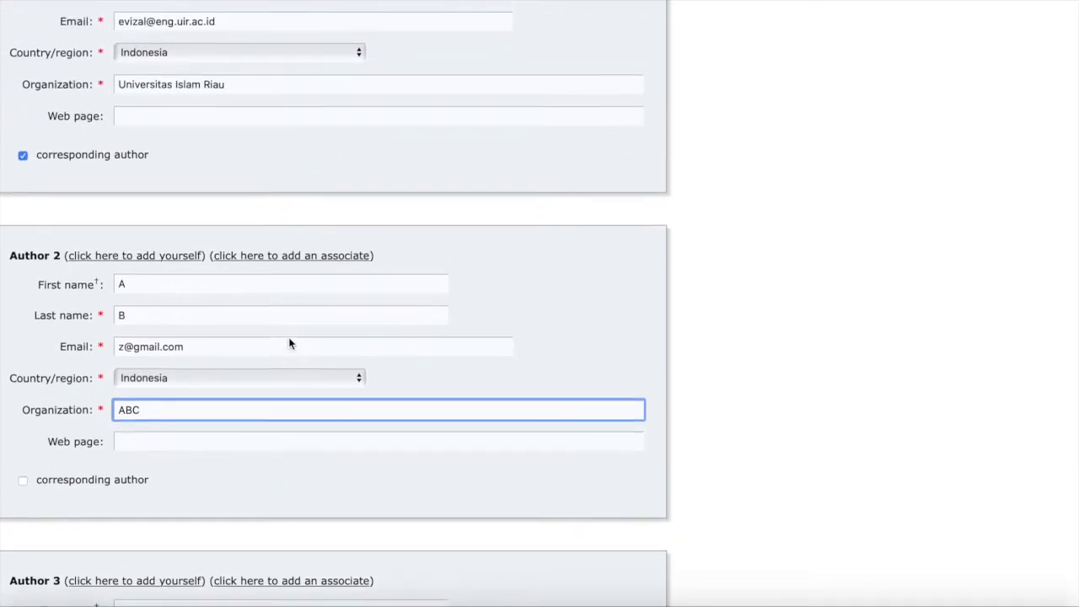
scroll(289, 343, up, 4)
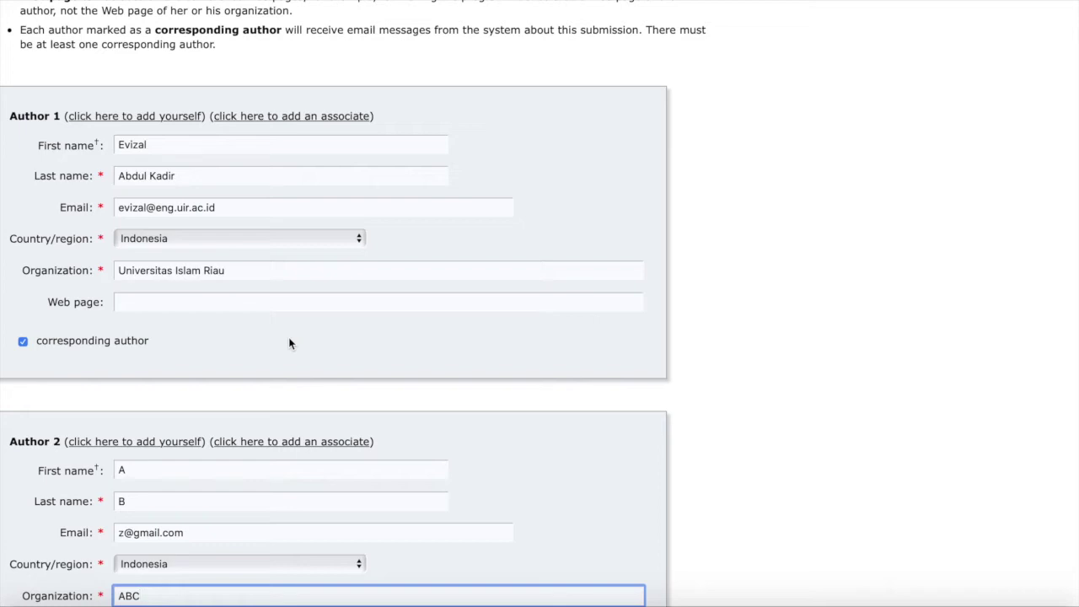
scroll(288, 339, down, 5)
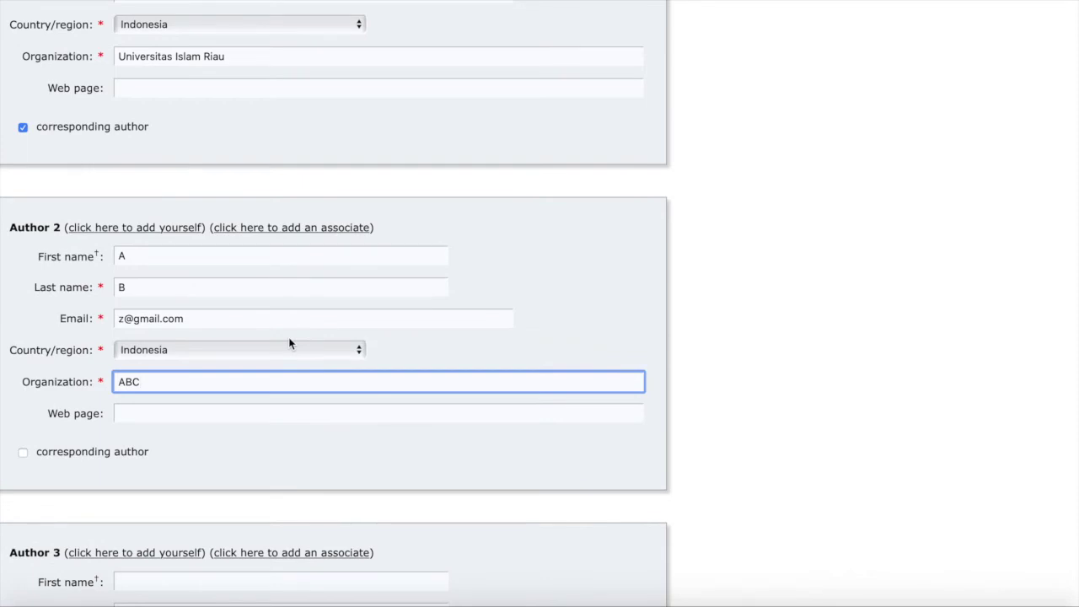
scroll(289, 343, down, 6)
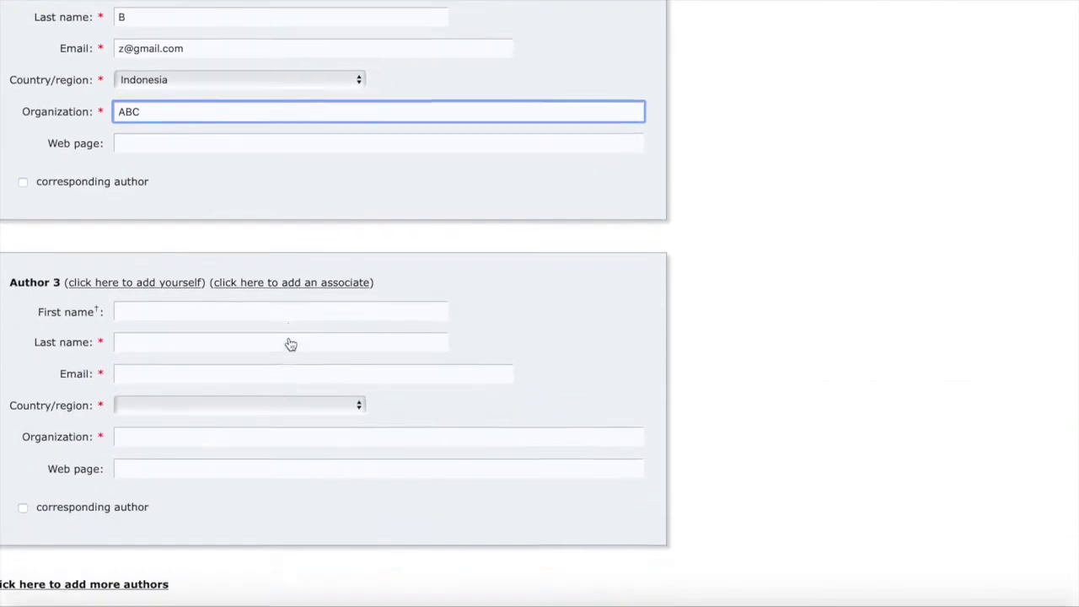
scroll(290, 344, down, 1)
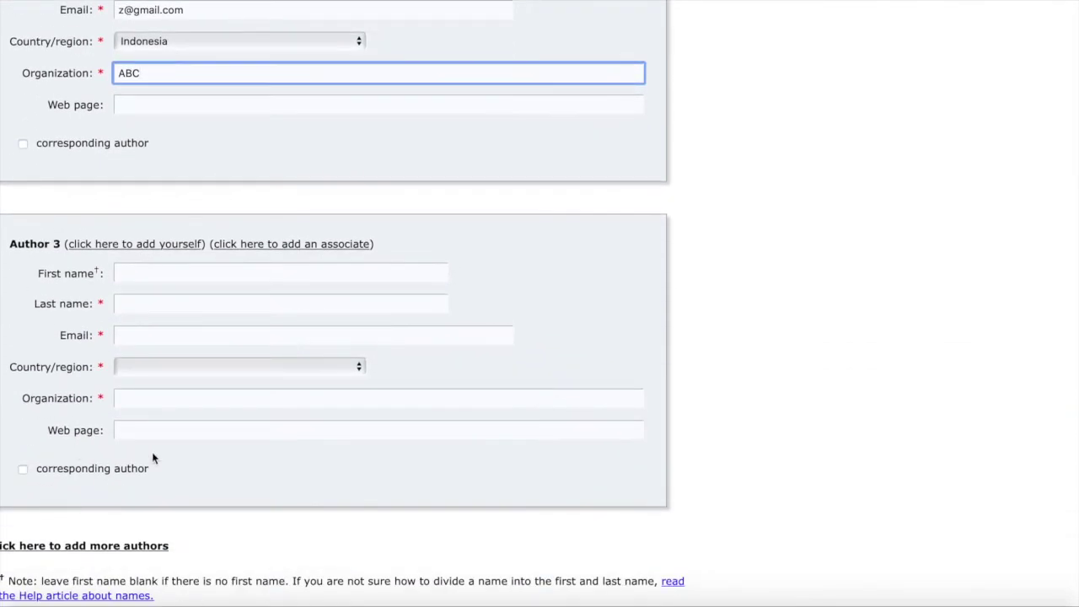
scroll(152, 458, down, 4)
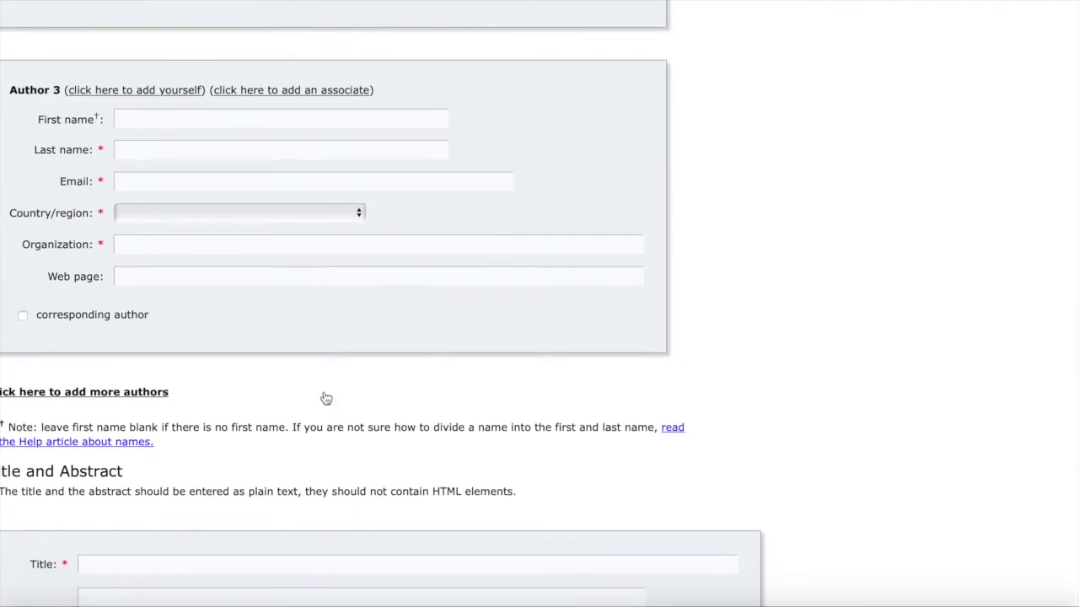
Add a fourth author block to the submission form.
click(100, 394)
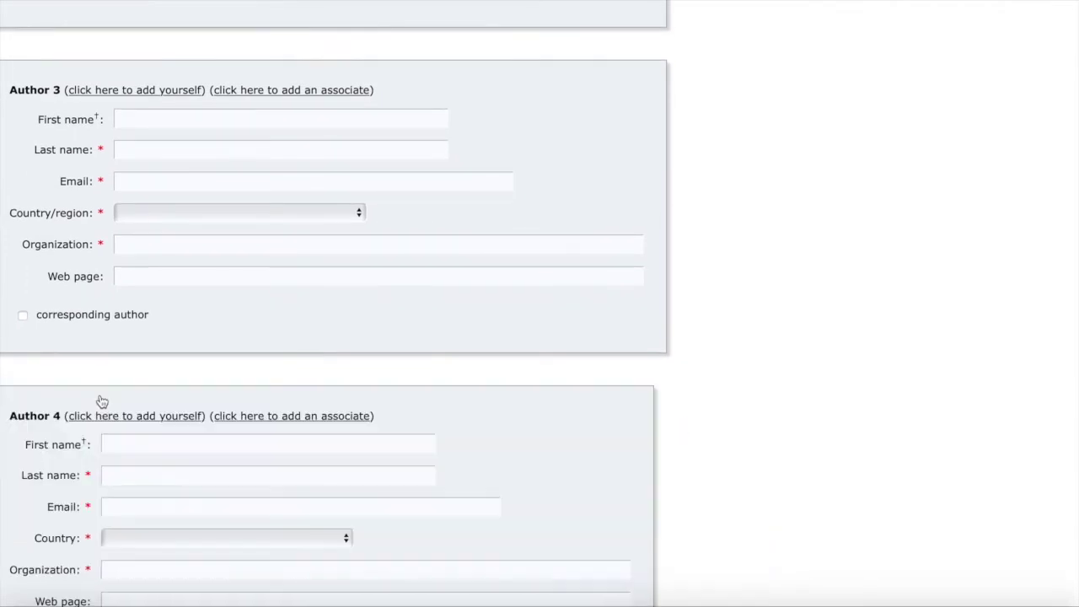
scroll(101, 401, down, 5)
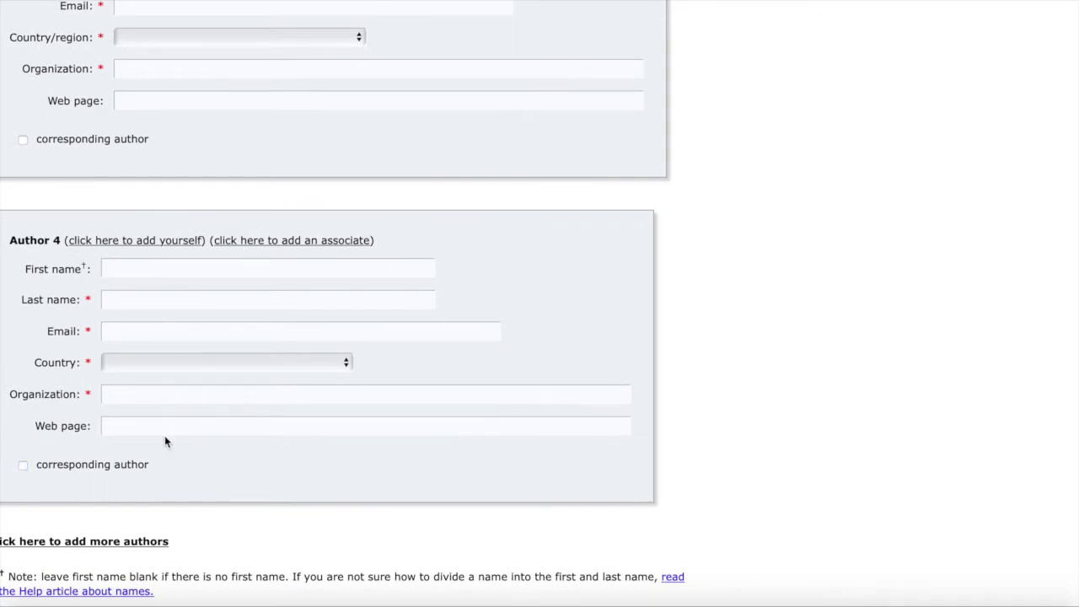
scroll(164, 435, down, 4)
scroll(165, 435, up, 13)
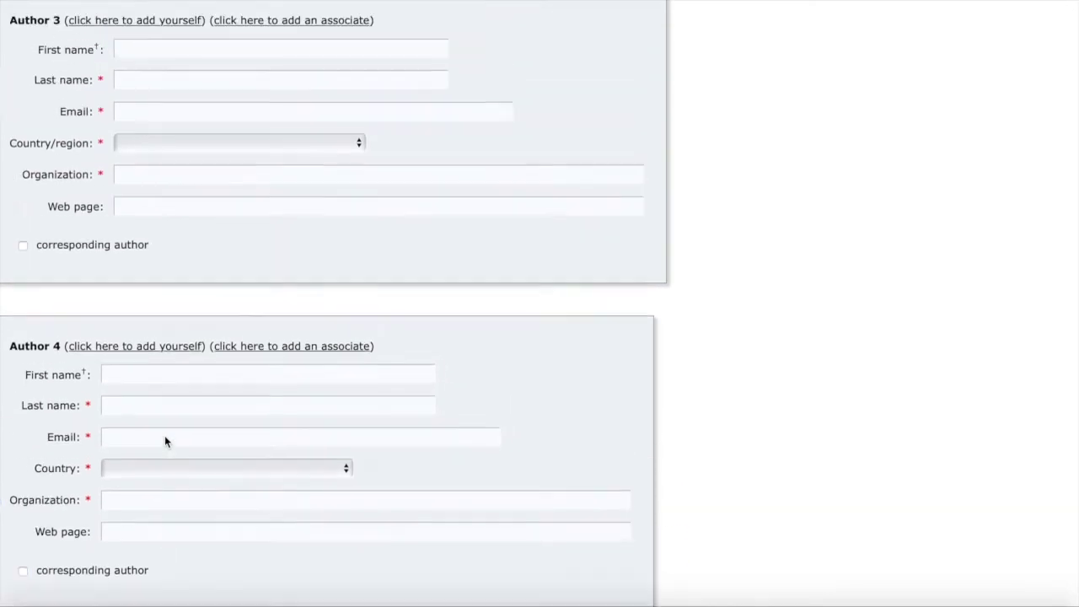
scroll(166, 441, up, 11)
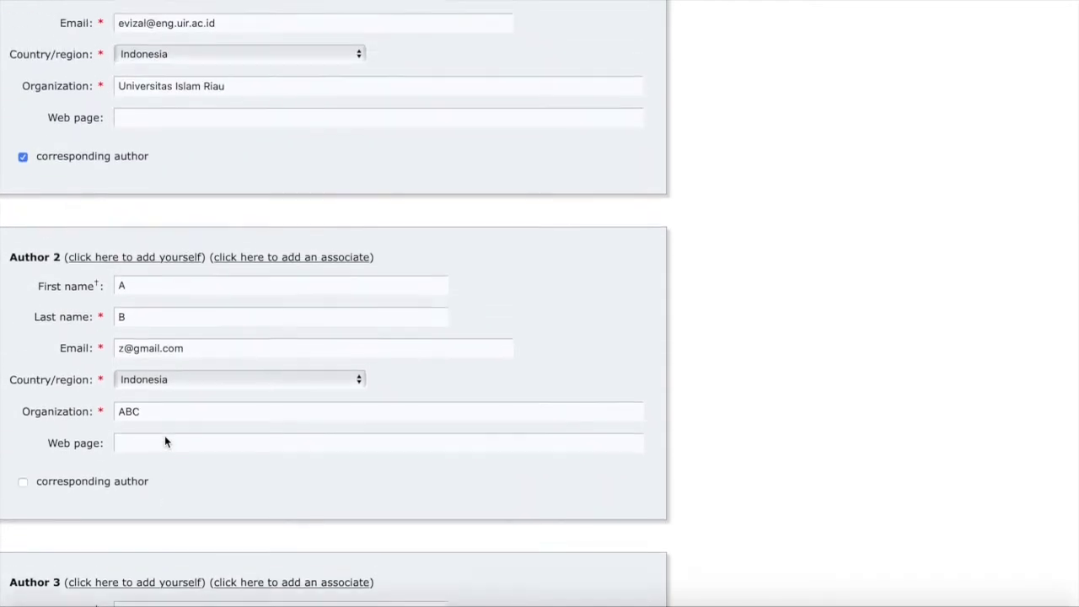
scroll(144, 456, down, 7)
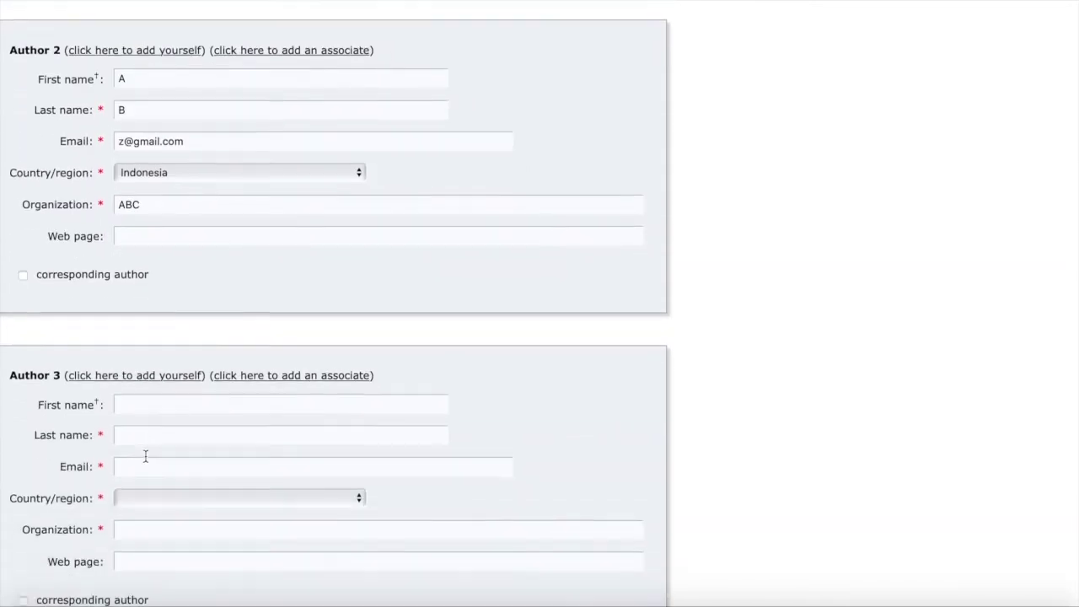
scroll(180, 389, down, 3)
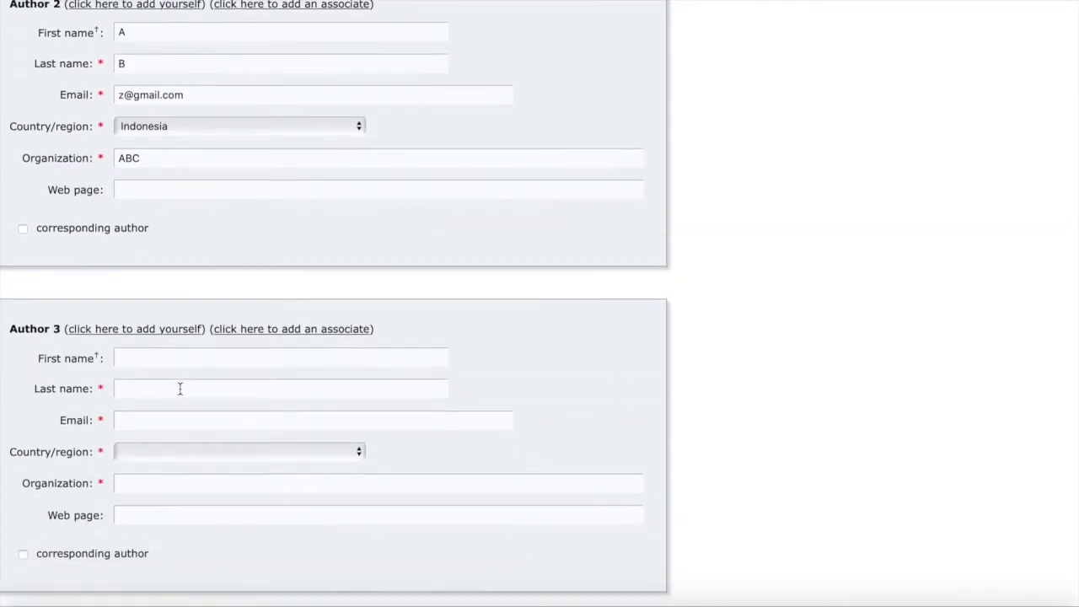
scroll(179, 388, down, 8)
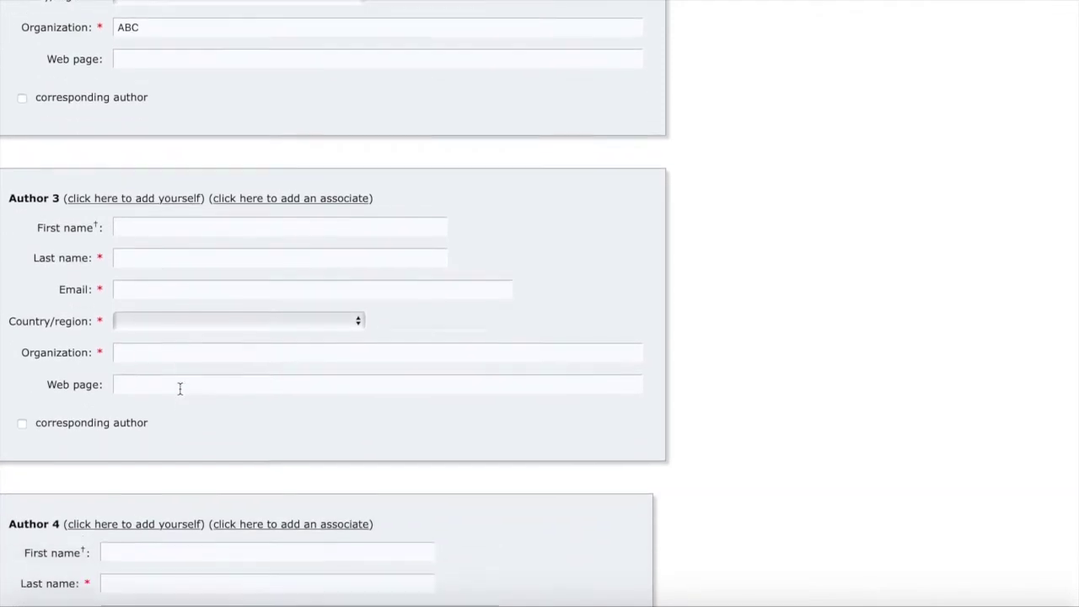
scroll(180, 388, down, 8)
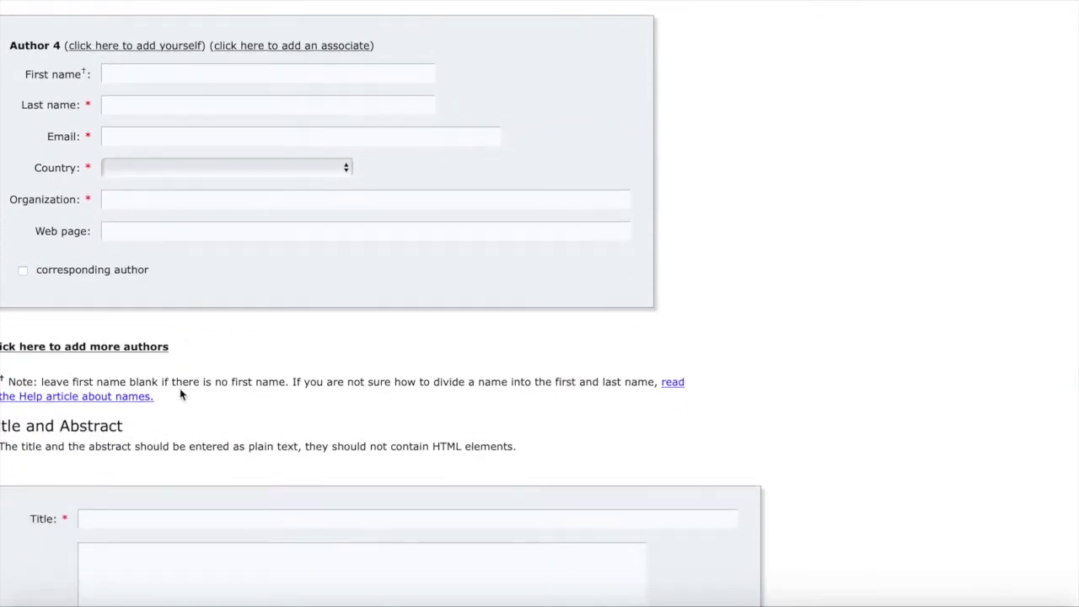
scroll(180, 388, down, 8)
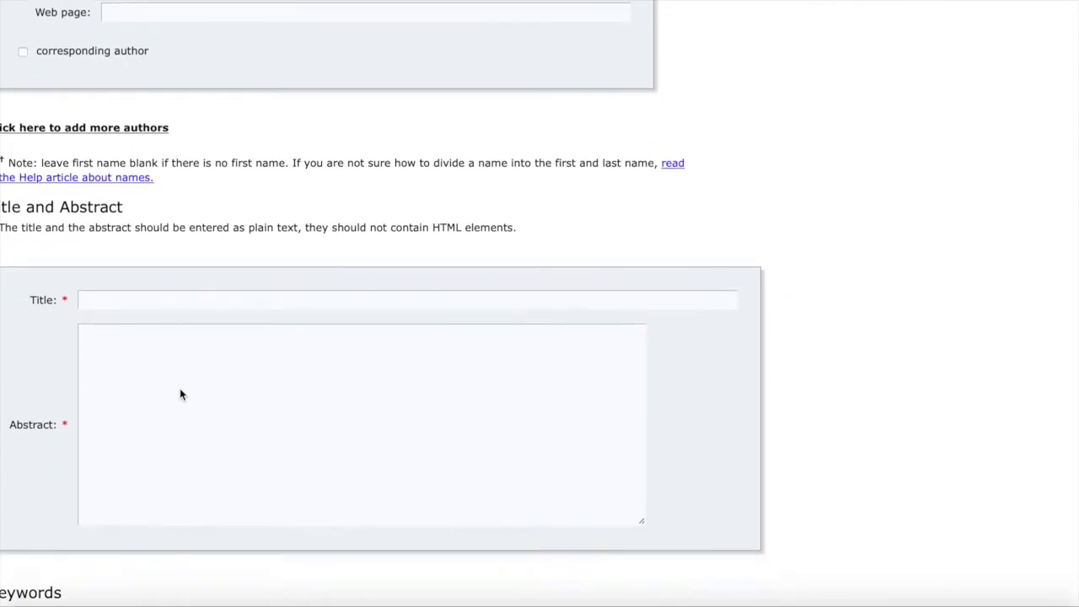
scroll(179, 388, down, 2)
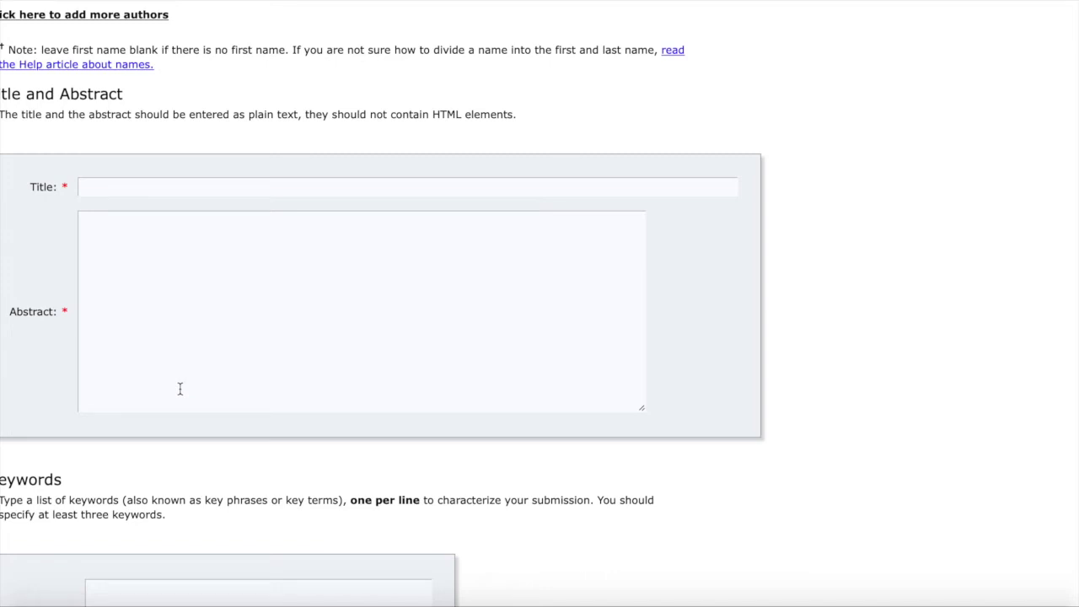
Paste the title 'Multi-Sensor System for Monitoring of River Water Pollution' from the paper's PDF.
mouse_move(884, 600)
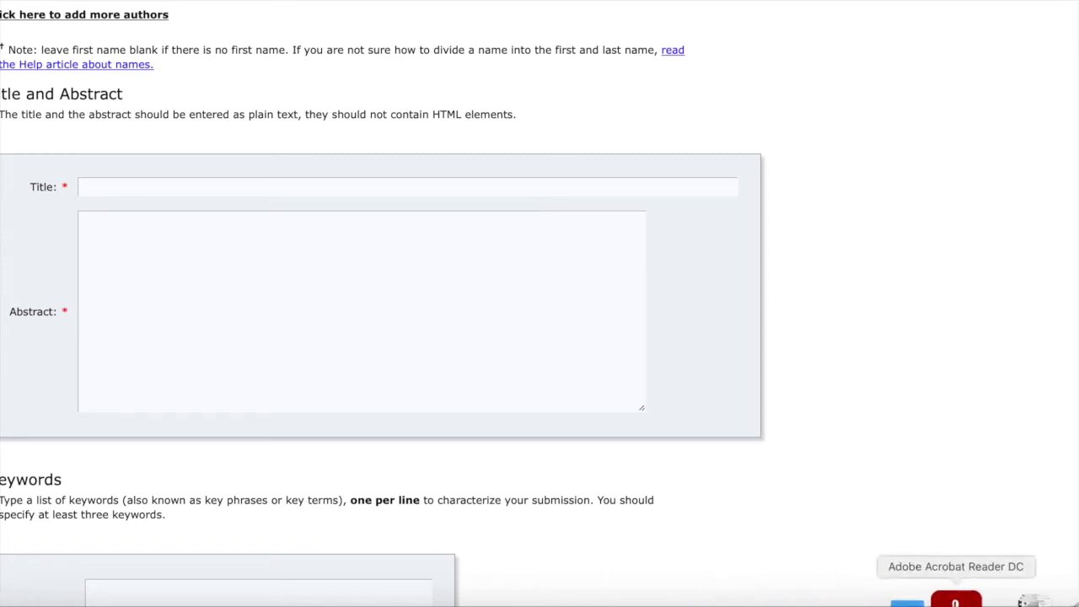
click(961, 600)
drag(142, 200, 822, 213)
key(super+c)
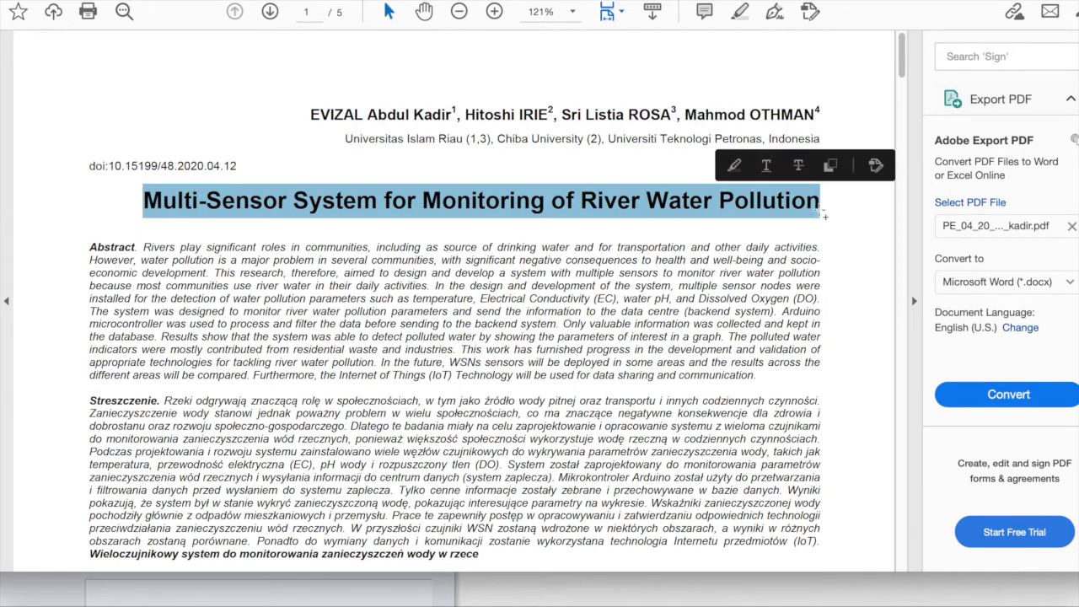
click(137, 597)
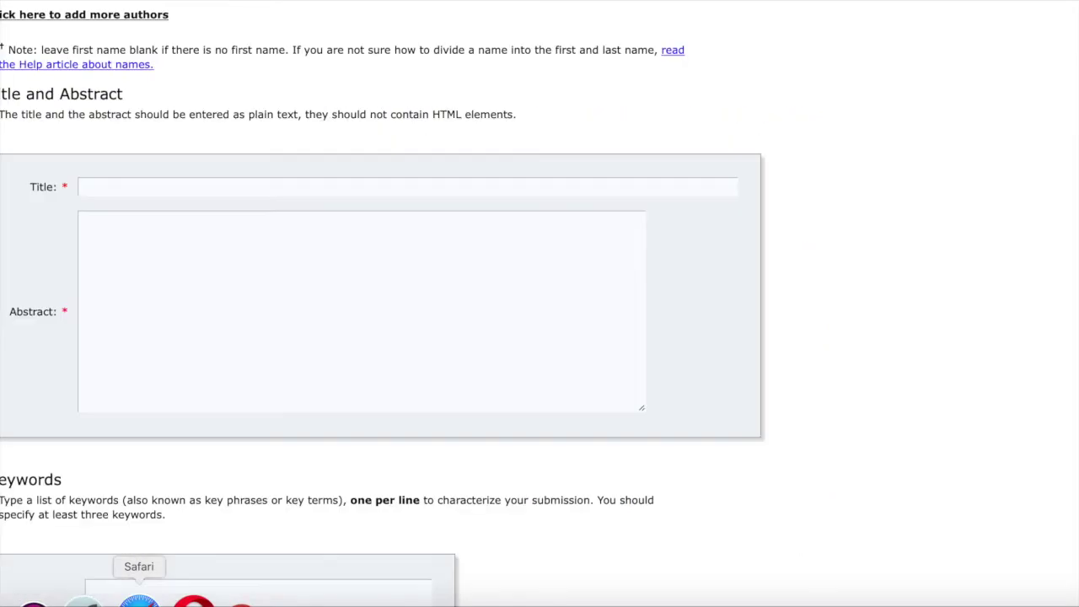
click(290, 185)
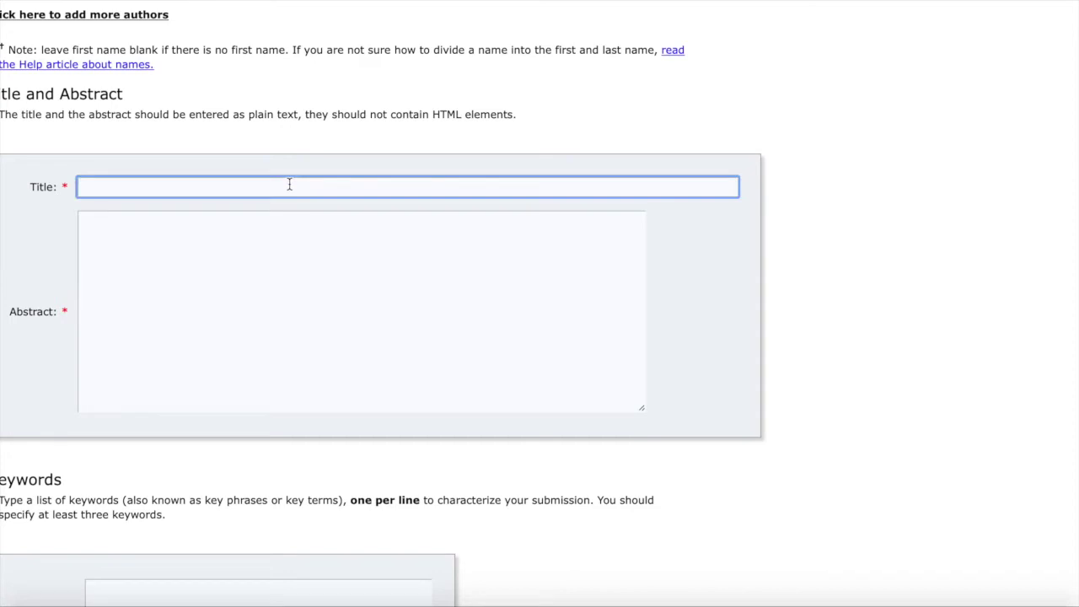
key(super+v)
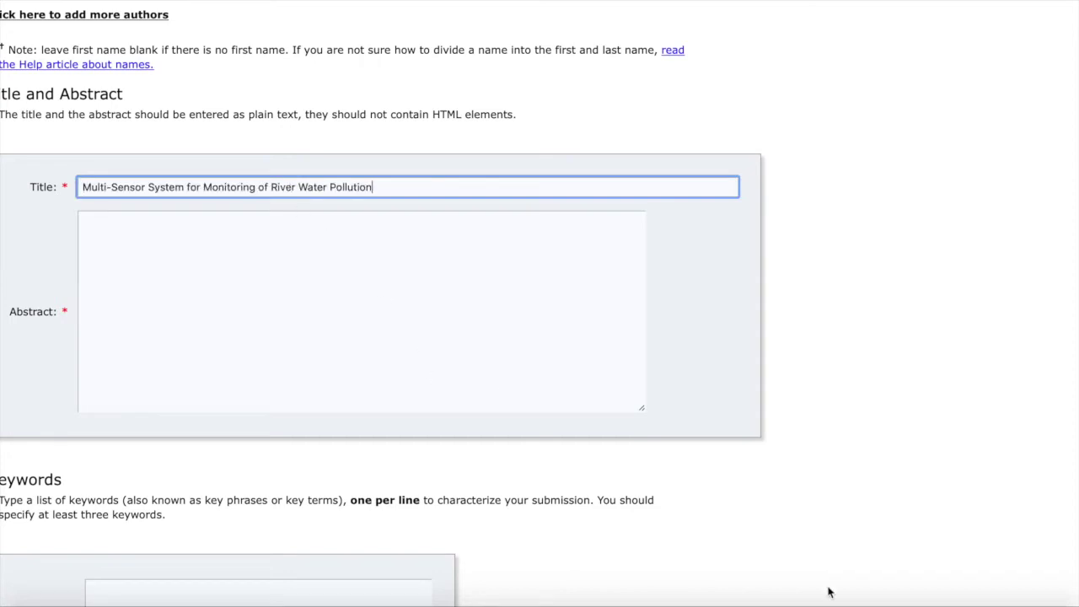
Select and copy the paper's abstract text from the PDF.
click(966, 600)
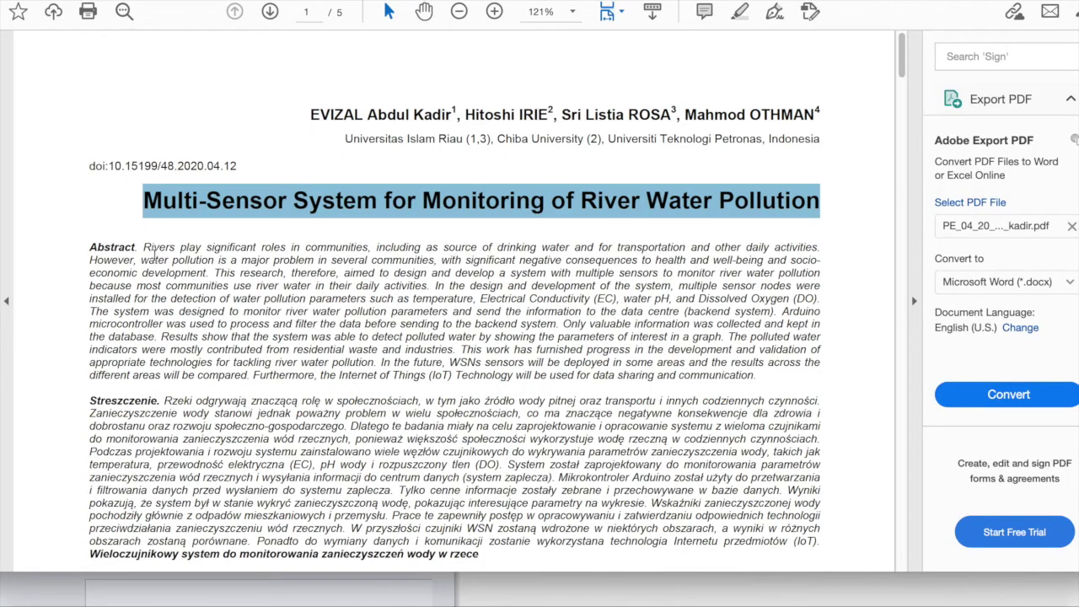
click(155, 249)
mouse_move(155, 250)
mouse_down()
mouse_move(756, 346)
mouse_move(769, 370)
mouse_move(760, 376)
mouse_up()
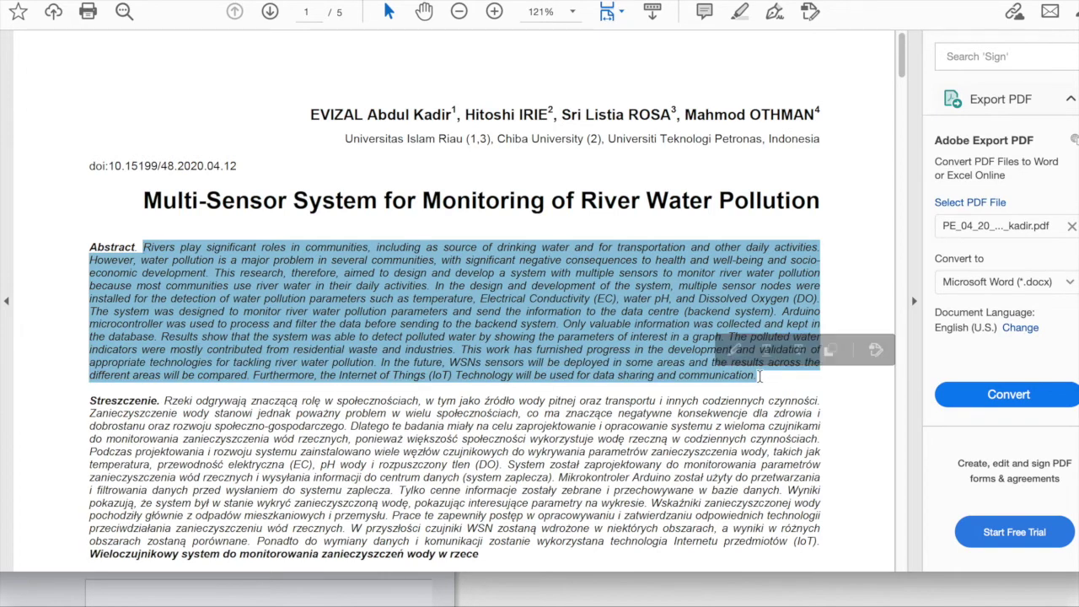
click(132, 598)
Paste the paper's abstract into the Abstract field.
click(308, 290)
key(super+v)
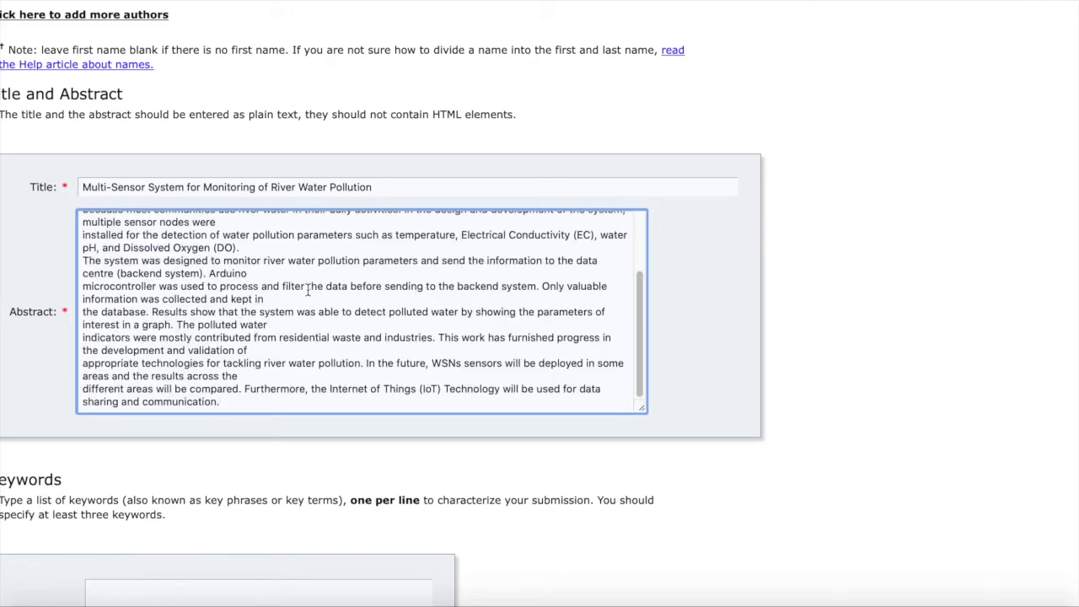
scroll(308, 290, down, 5)
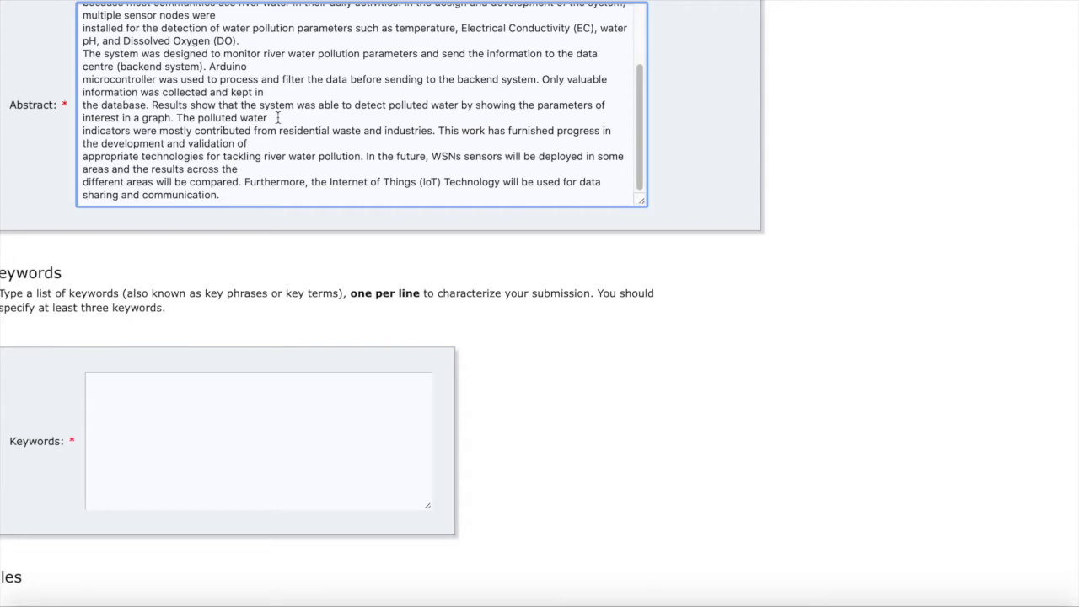
scroll(277, 118, up, 3)
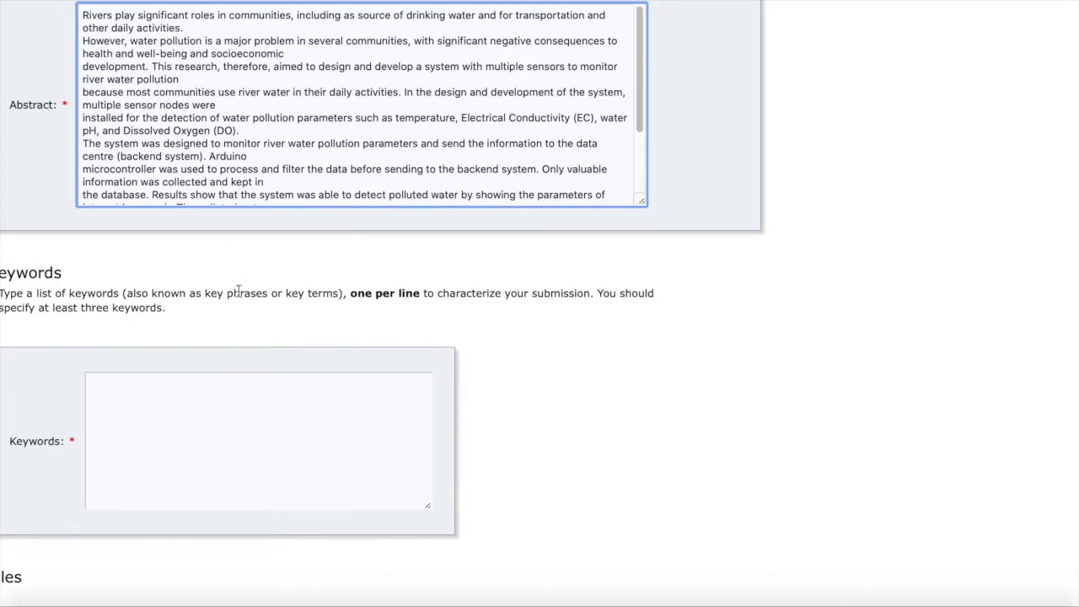
scroll(239, 291, down, 4)
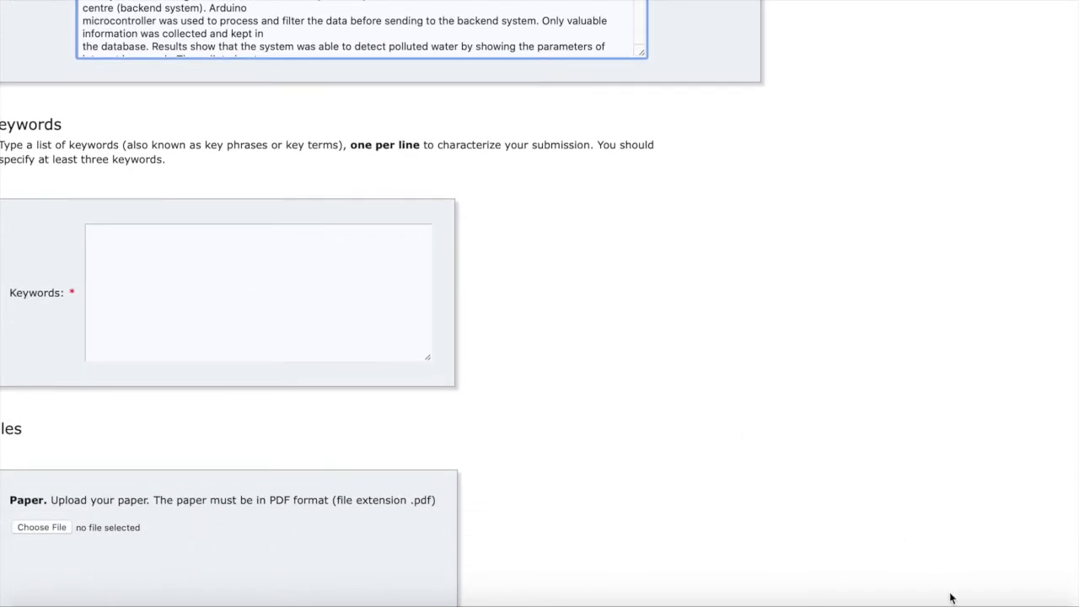
Copy the keyword line from the PDF into Keywords: Multiple sensor, WSNs, River water, Pollution, Monitoring.
click(964, 600)
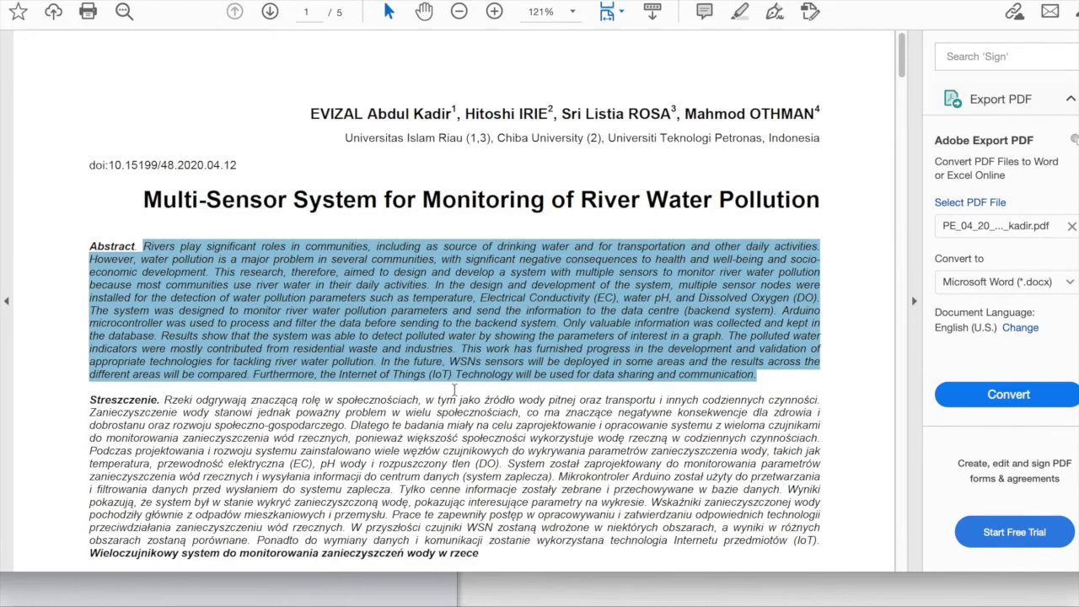
scroll(454, 388, down, 4)
drag(152, 381, 454, 381)
right_click(446, 386)
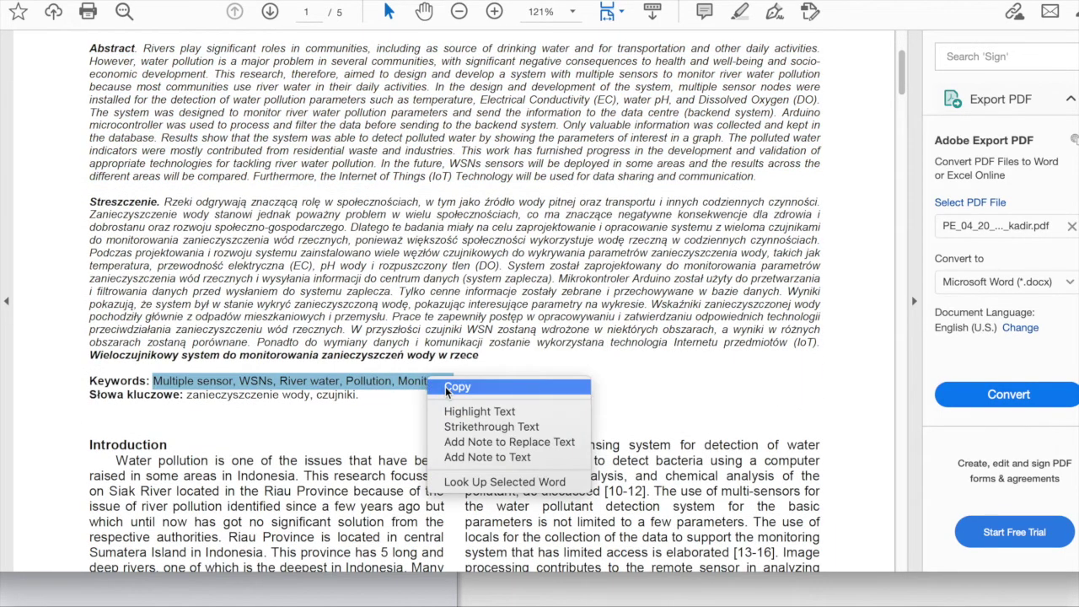
click(455, 387)
click(133, 601)
click(265, 258)
key(ctrl+v)
scroll(265, 258, up, 5)
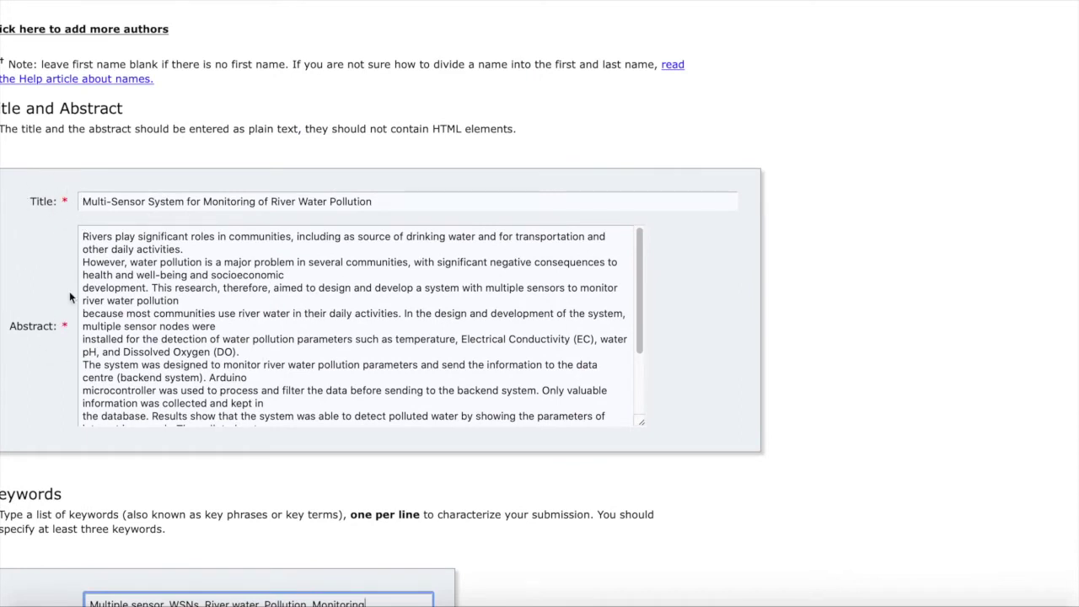
scroll(69, 375, down, 2)
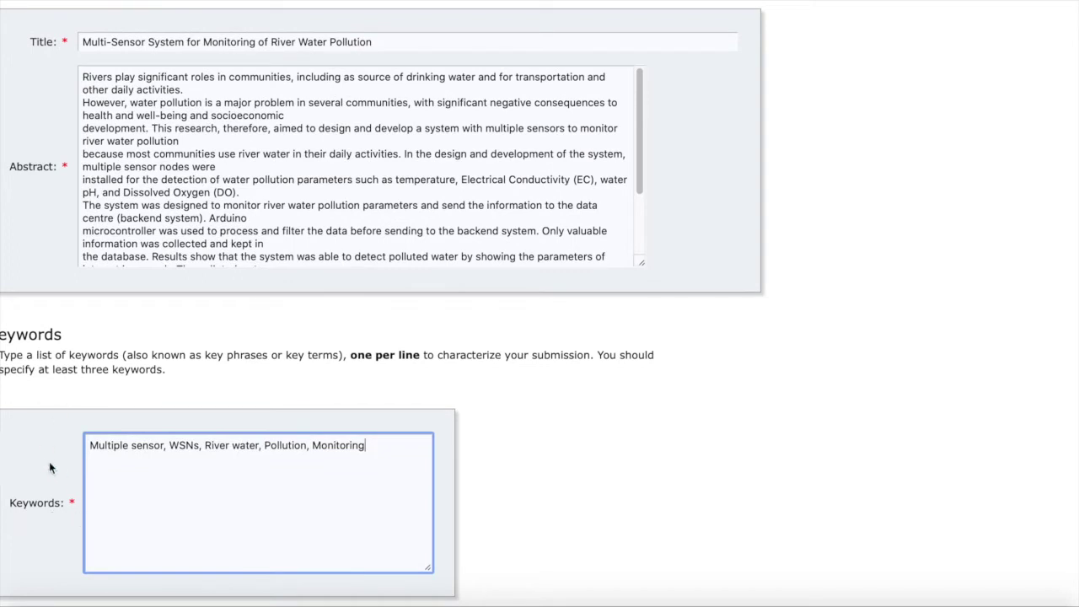
Remove the commas and spaces after Multiple sensor and WSNs, moving River water to its own line.
scroll(36, 498, down, 1)
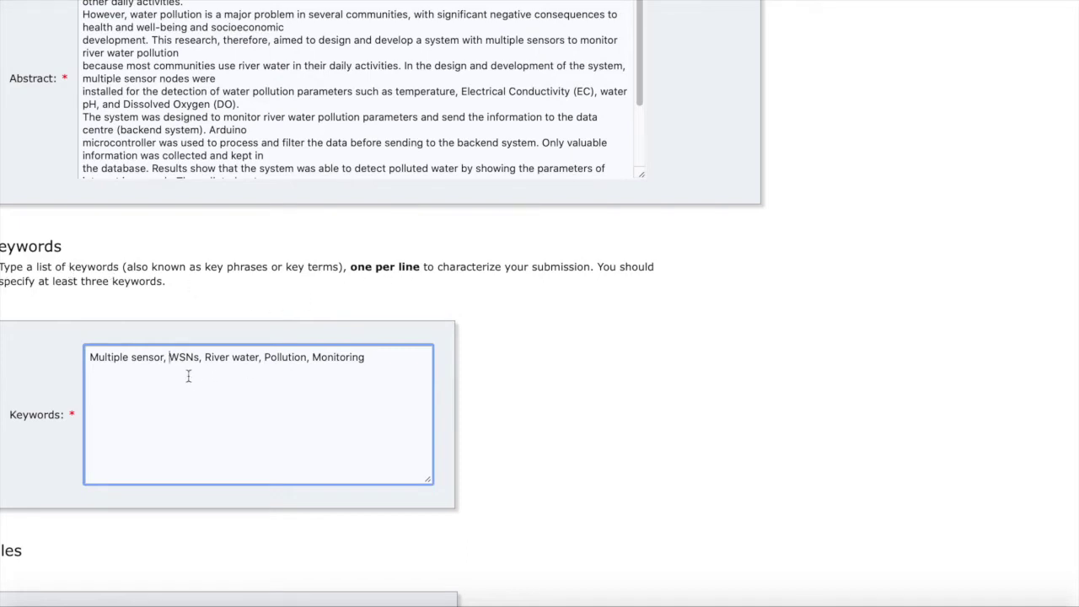
key(BackSpace)
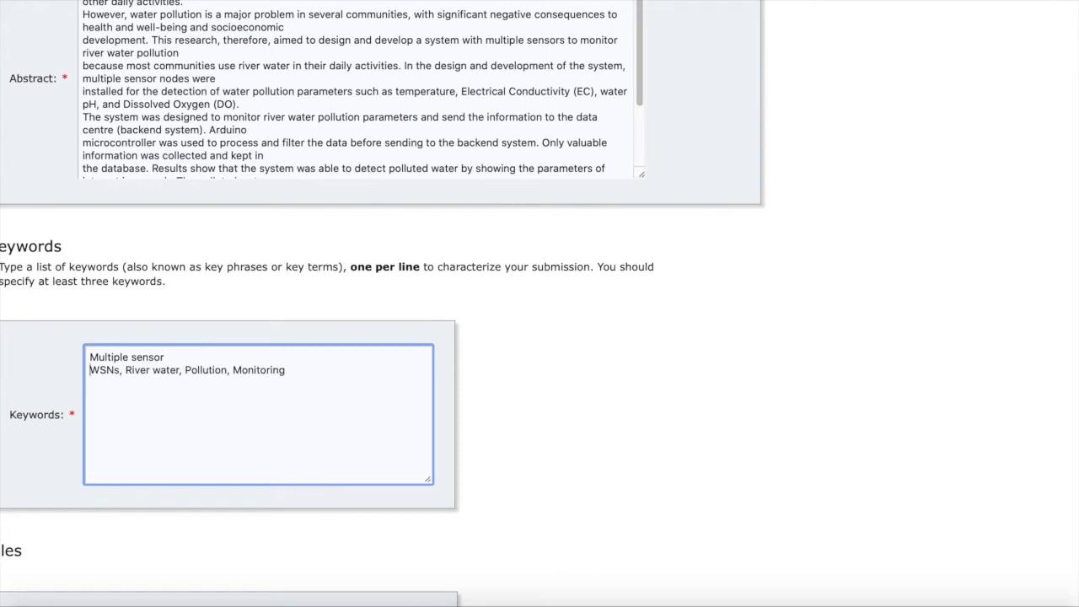
click(124, 369)
key(BackSpace)
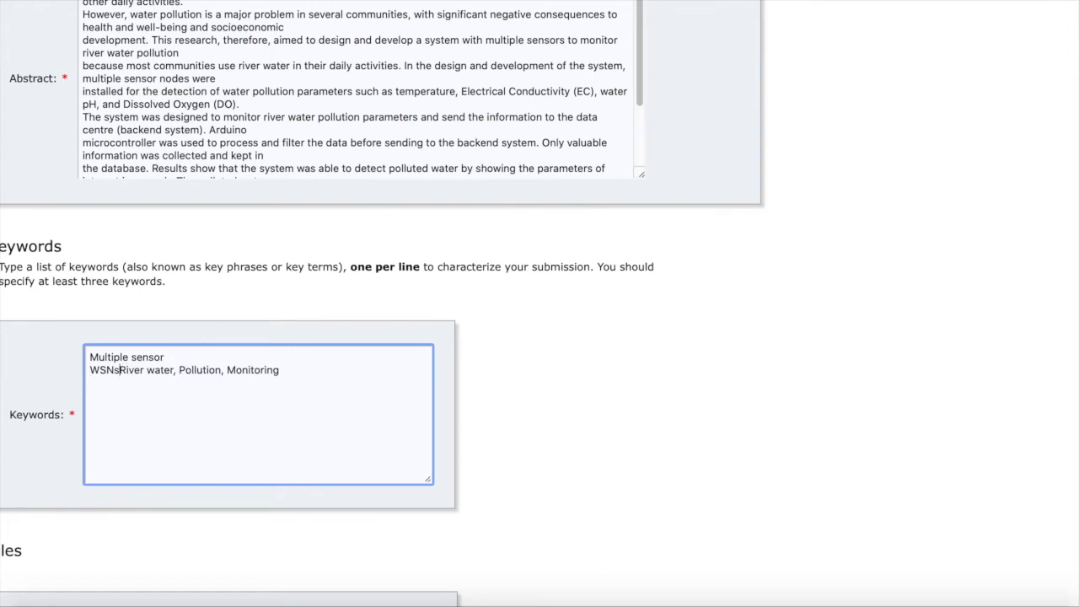
key(BackSpace)
key(Return)
Strip the comma and space before Pollution and Monitoring, putting each on its own line.
click(150, 384)
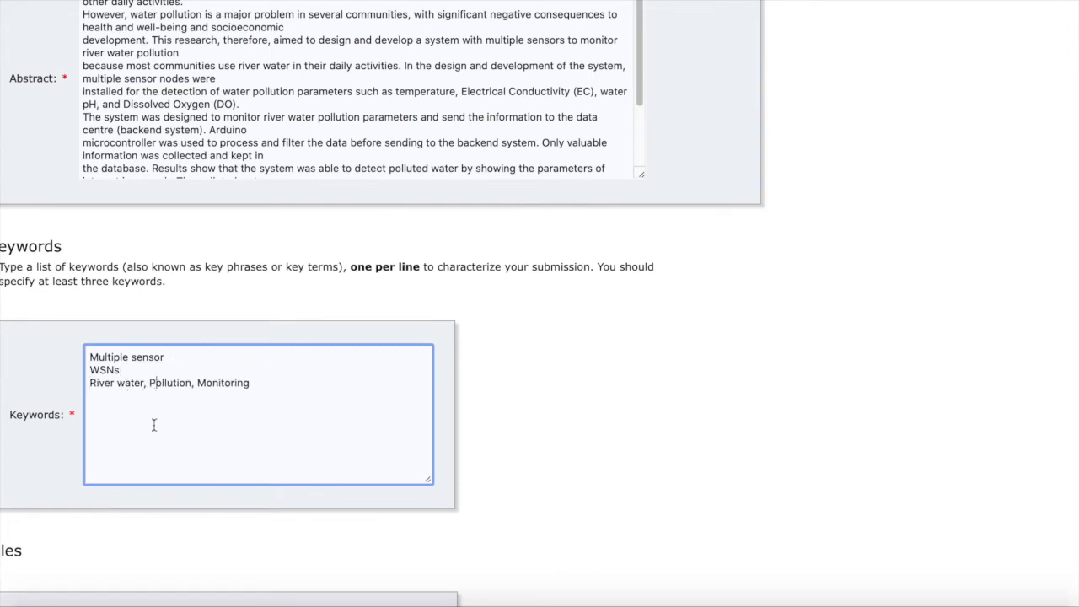
key(Left)
key(BackSpace)
key(BackSpace)
key(Return)
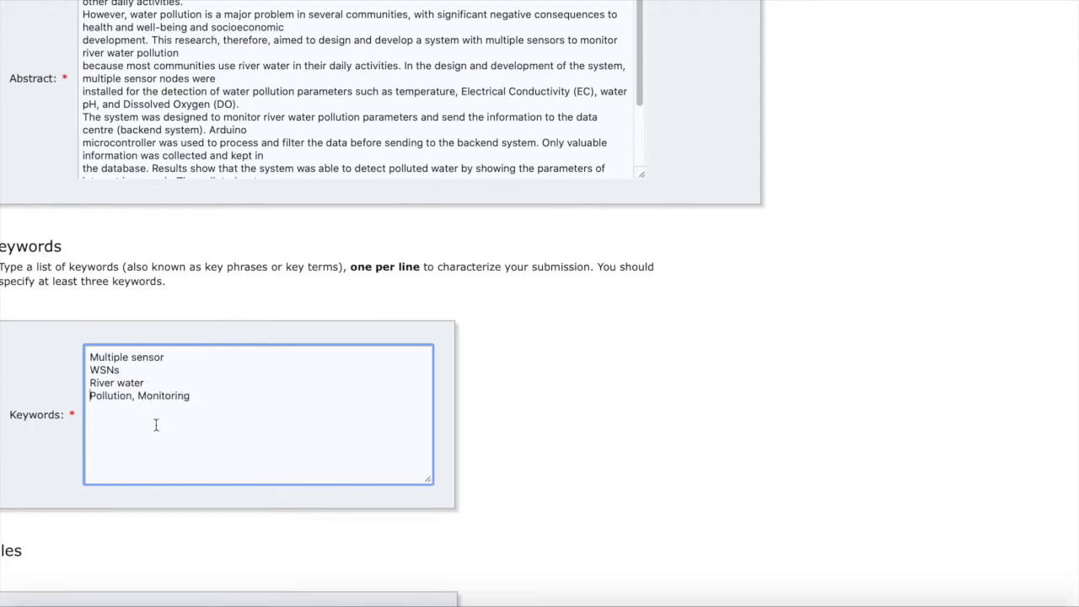
click(139, 396)
key(BackSpace)
key(BackSpace)
key(Return)
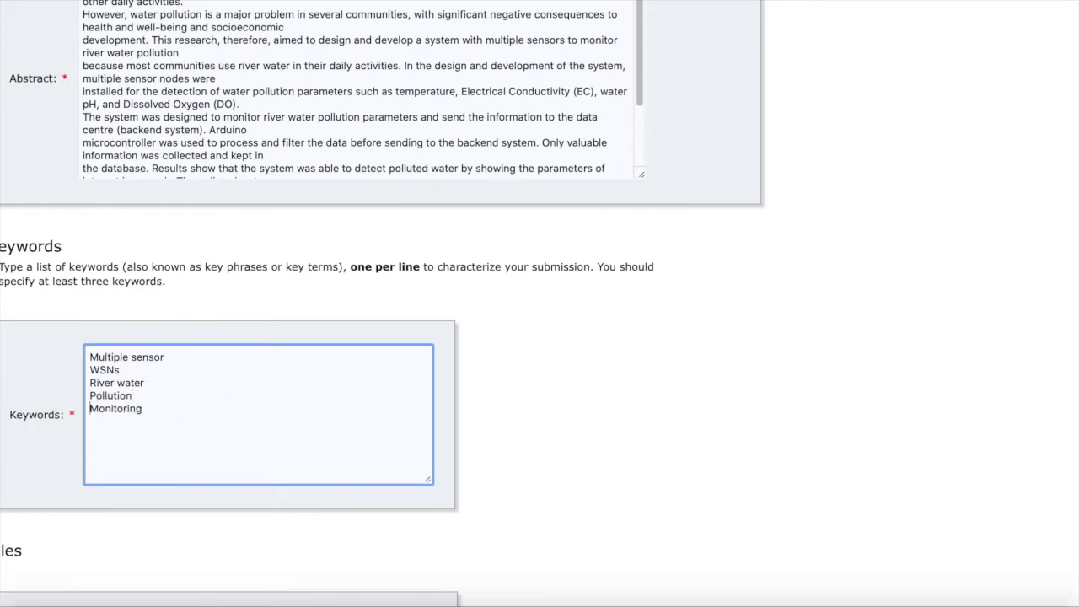
Upload Draft paper wildfire_v.1 from the Desktop into the Files section as the paper.
scroll(270, 396, down, 2)
scroll(270, 396, up, 5)
scroll(270, 397, down, 3)
scroll(383, 303, down, 1)
scroll(383, 303, up, 3)
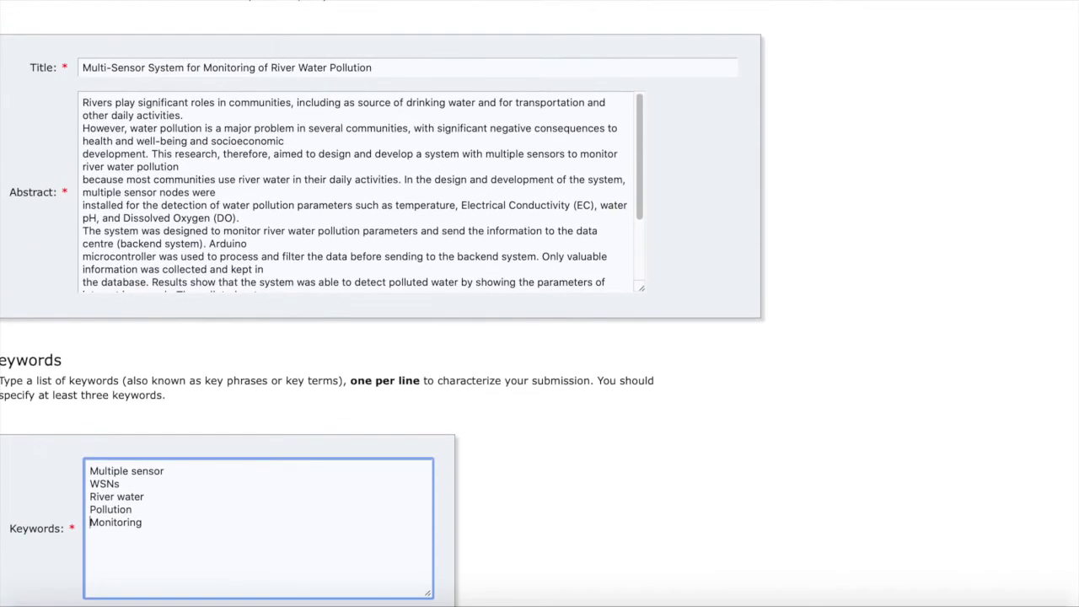
scroll(187, 318, down, 1)
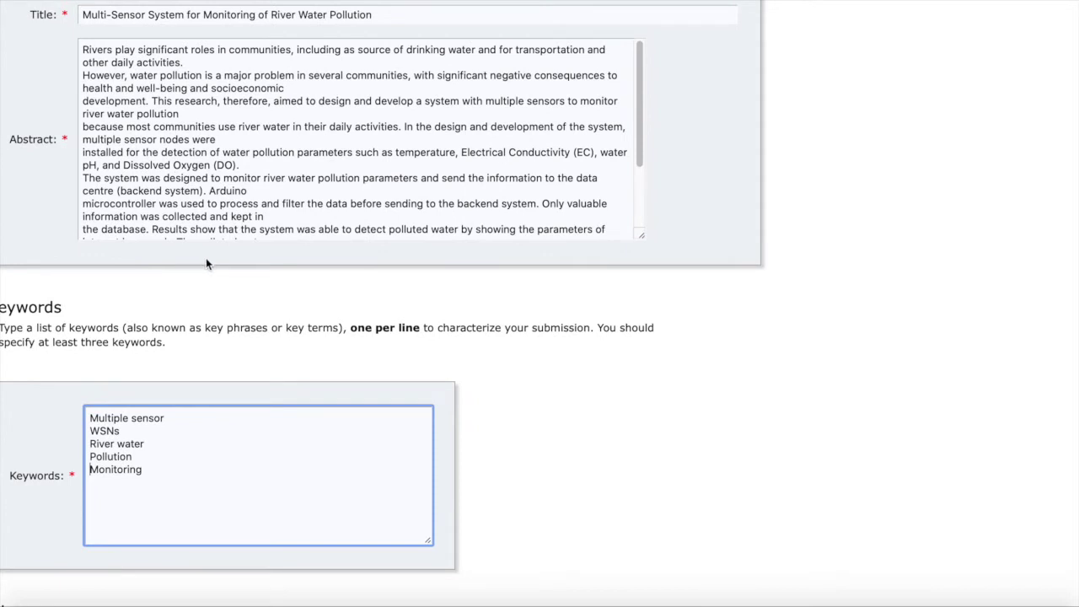
scroll(208, 265, down, 5)
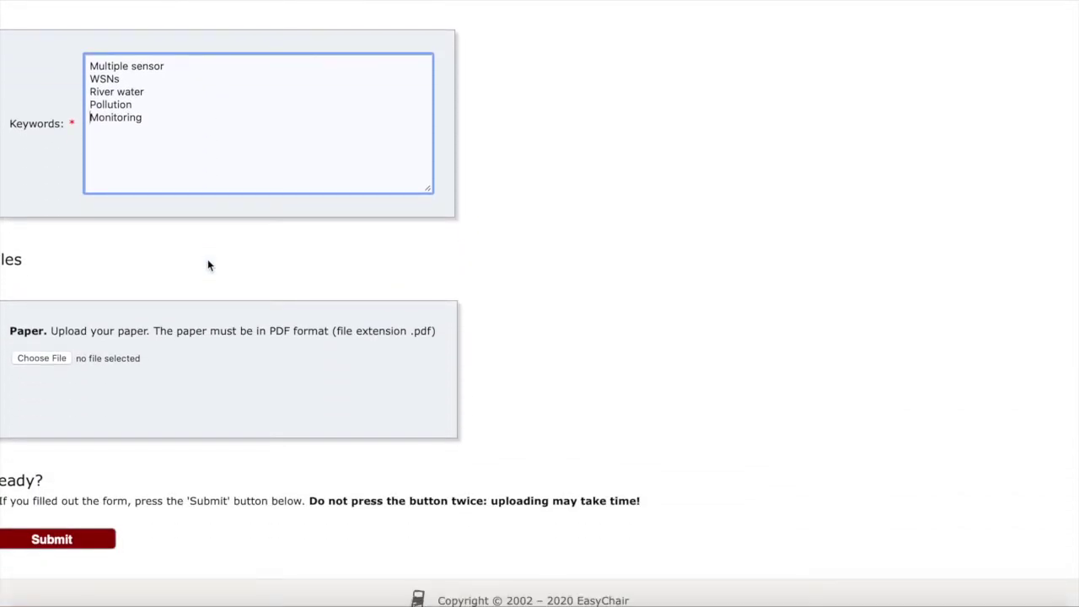
click(50, 359)
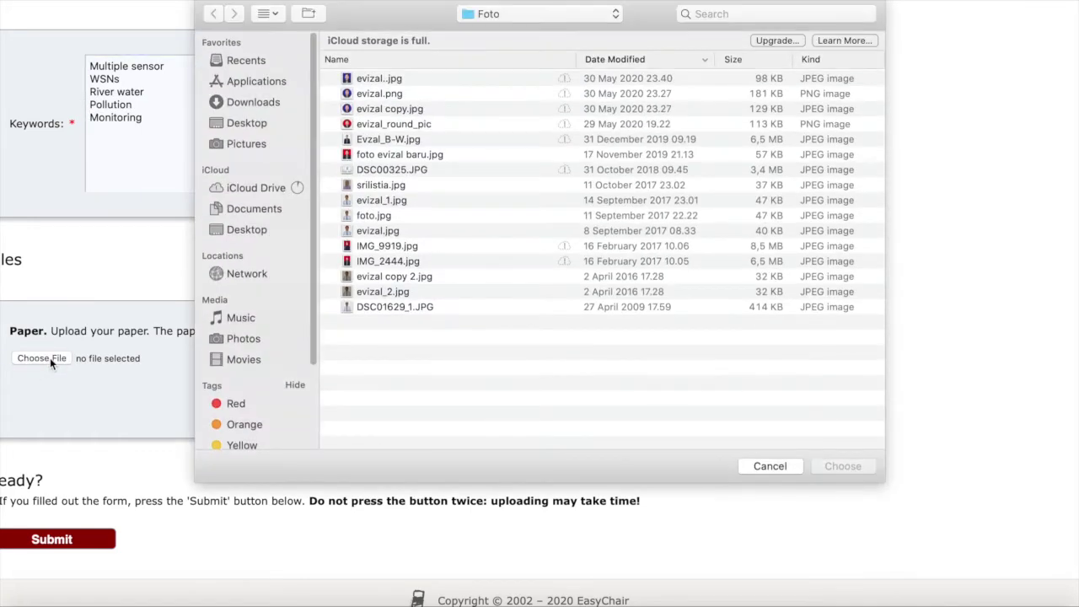
click(253, 236)
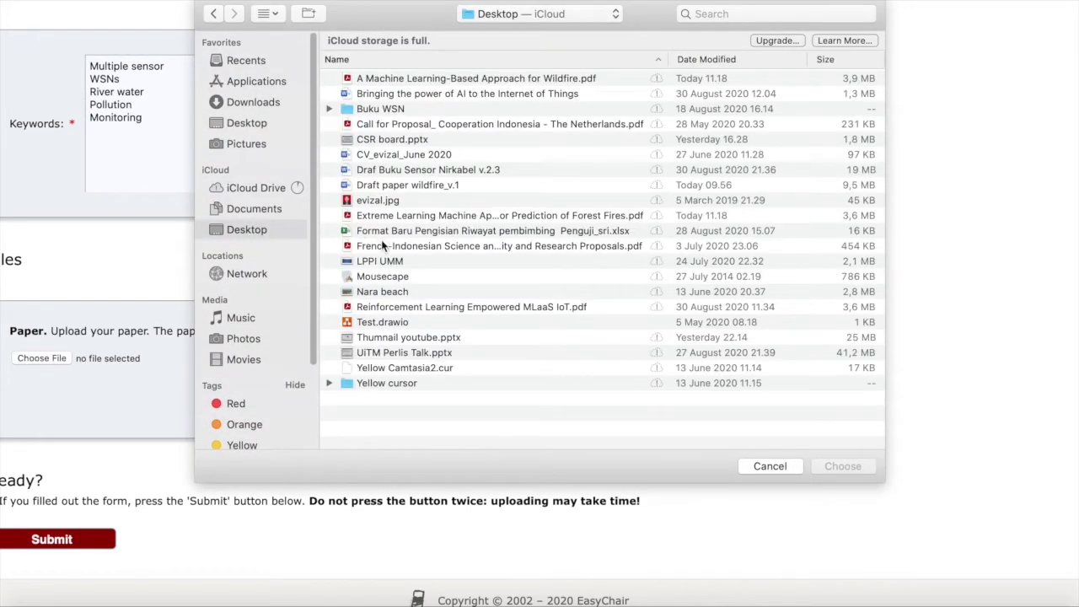
click(376, 171)
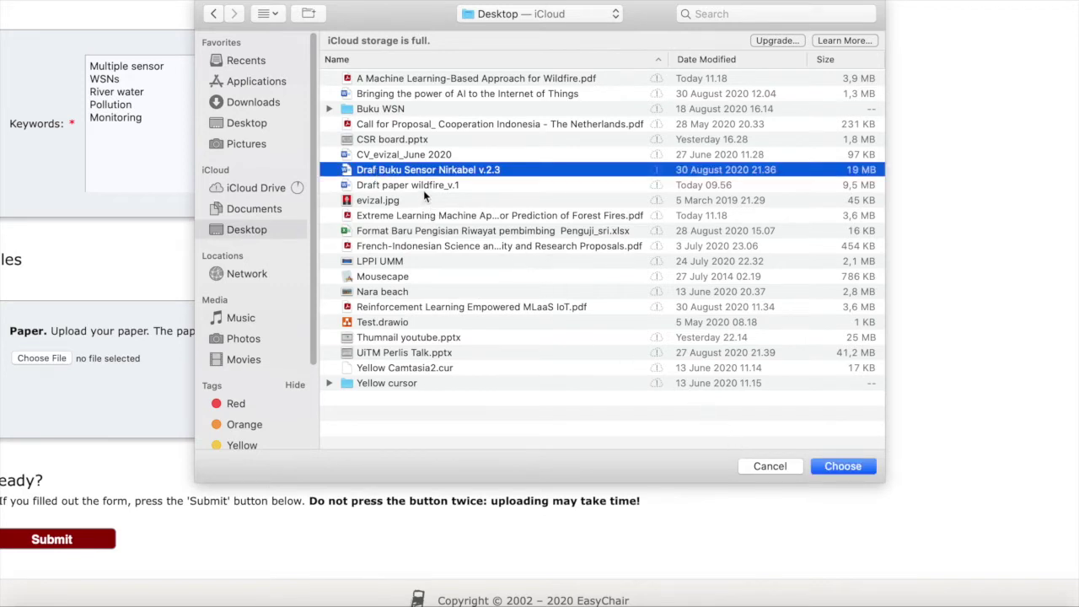
click(425, 188)
click(826, 470)
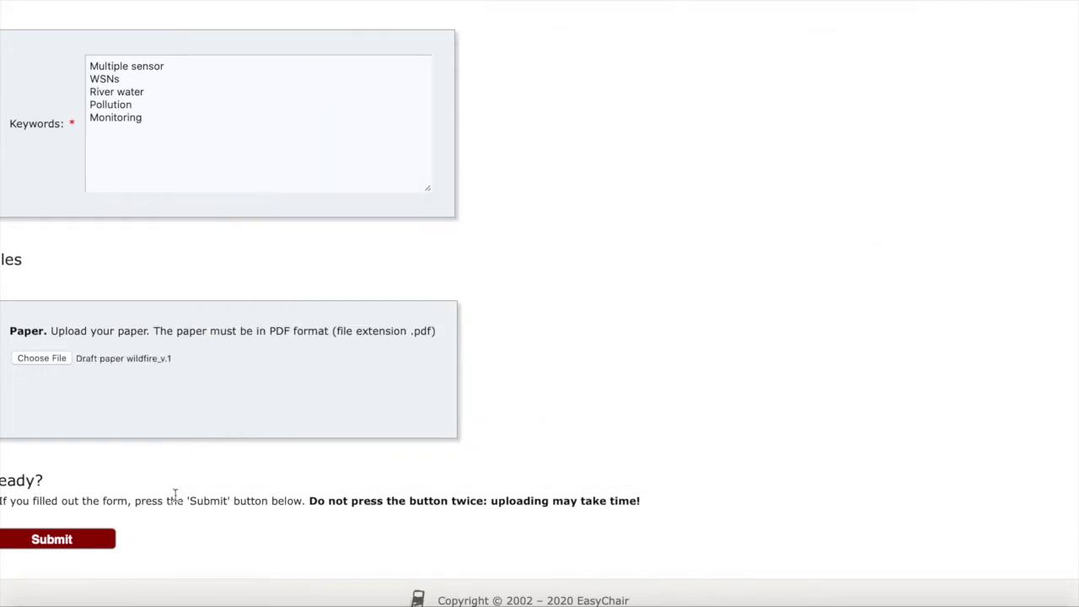
scroll(176, 496, down, 1)
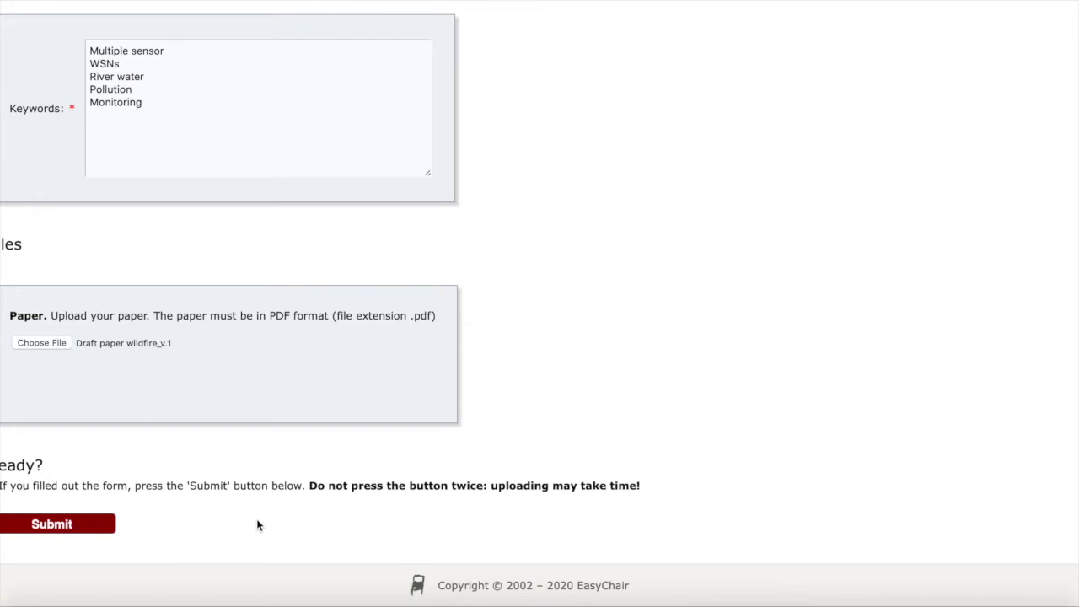
scroll(260, 416, up, 2)
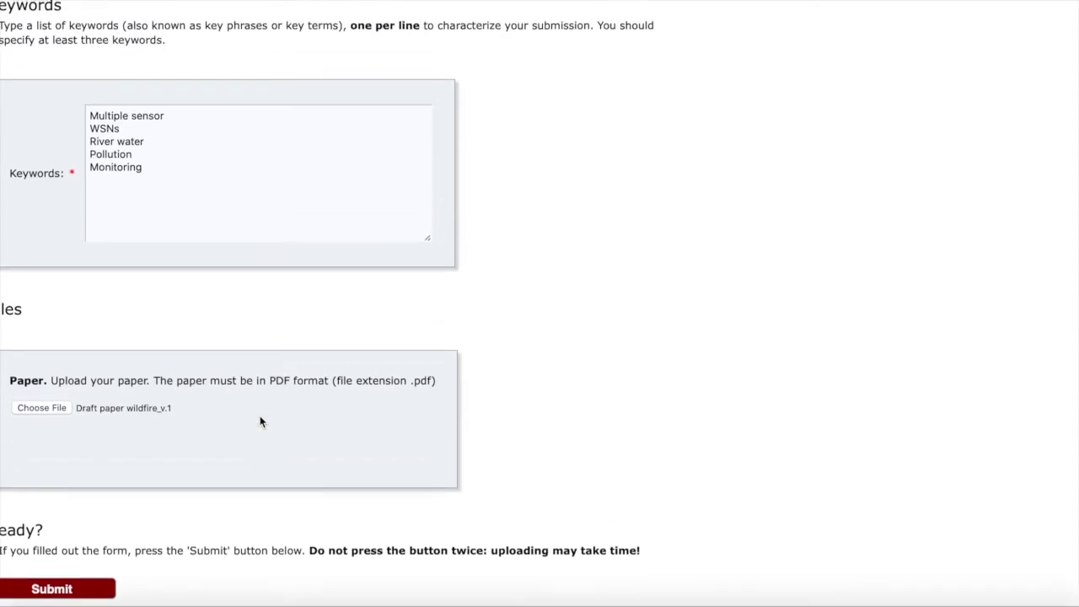
scroll(260, 415, down, 2)
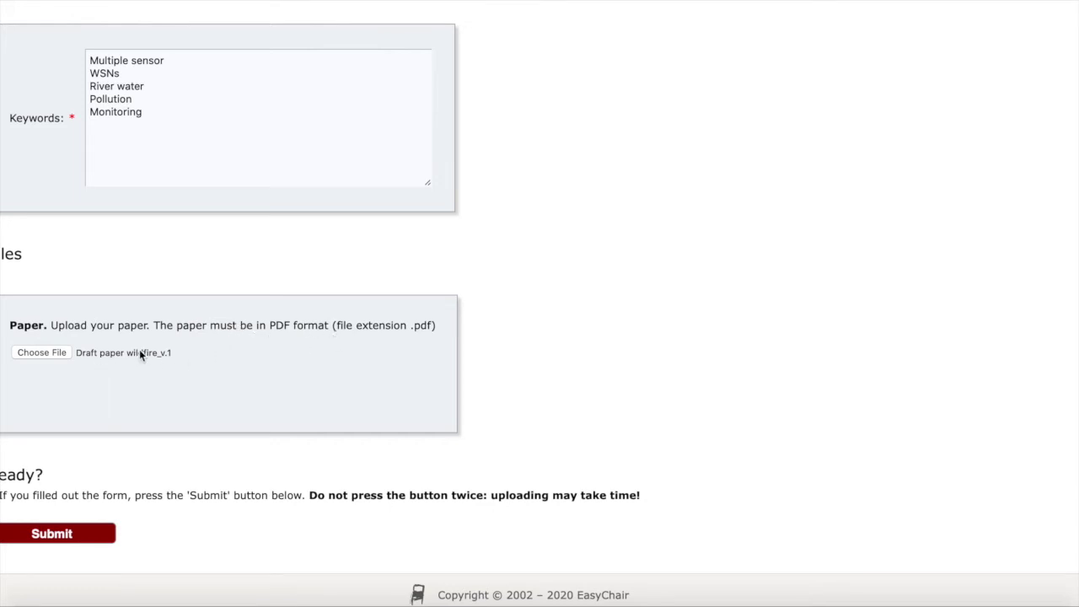
Swap the uploaded paper for A Machine Learning-Based Approach for Wildfire.pdf from the Desktop.
click(33, 355)
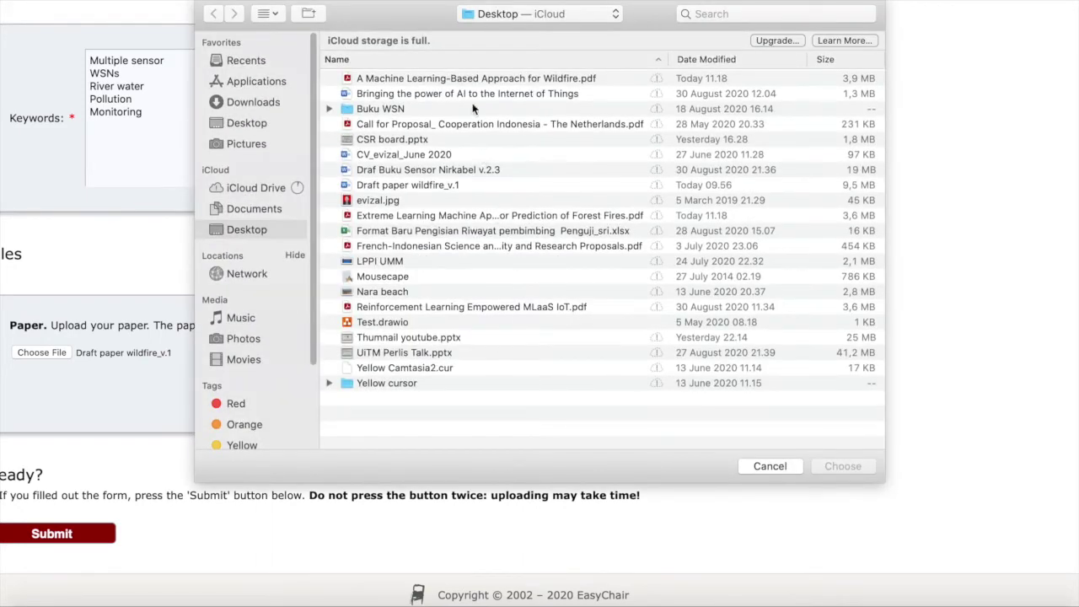
click(481, 78)
click(837, 465)
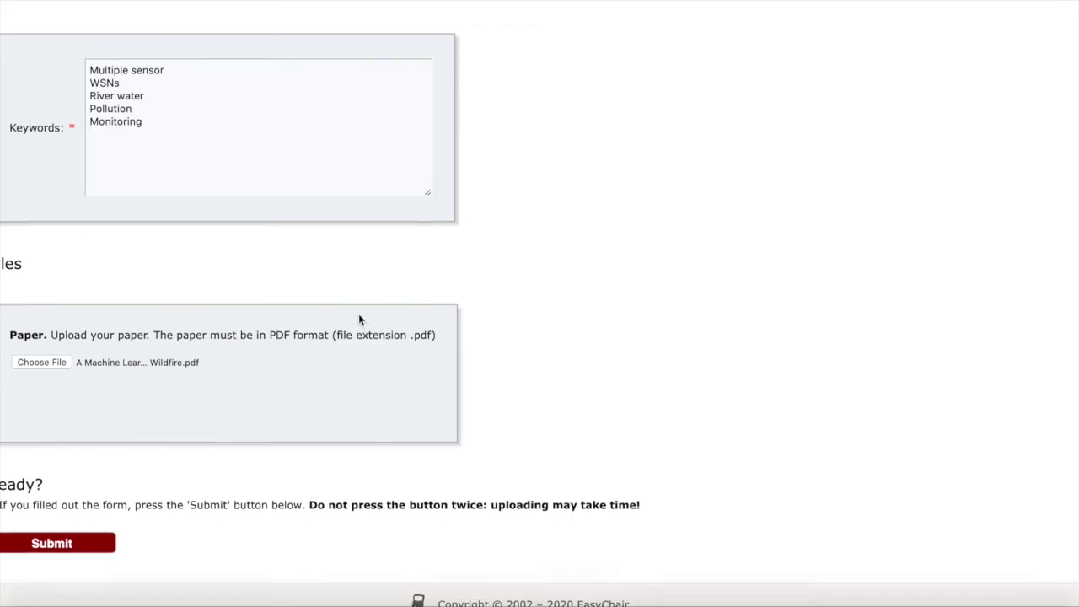
scroll(359, 320, up, 2)
scroll(359, 321, down, 2)
scroll(359, 314, up, 5)
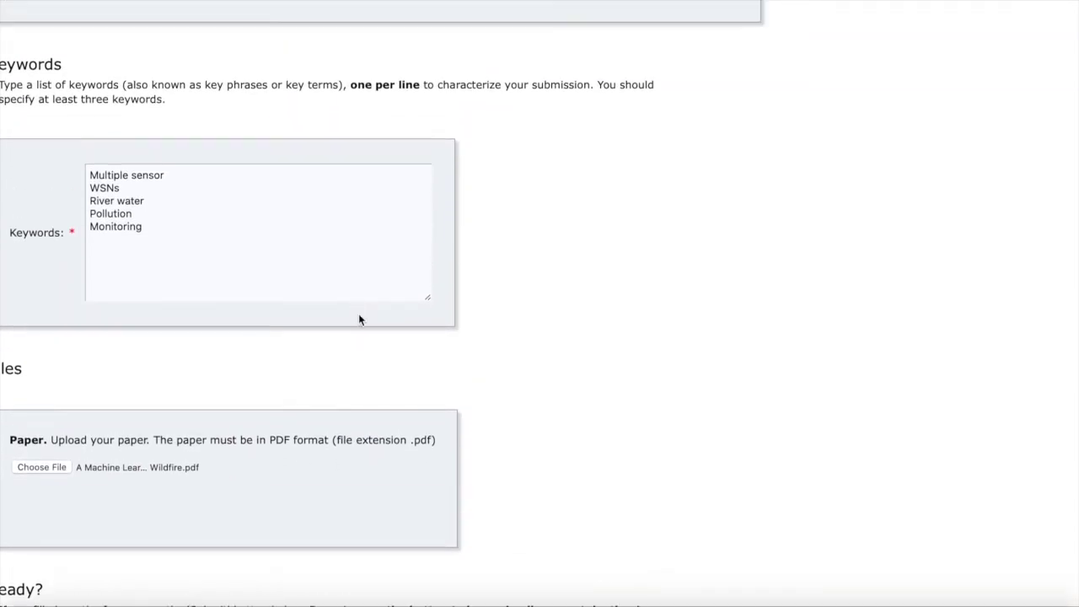
scroll(333, 301, up, 4)
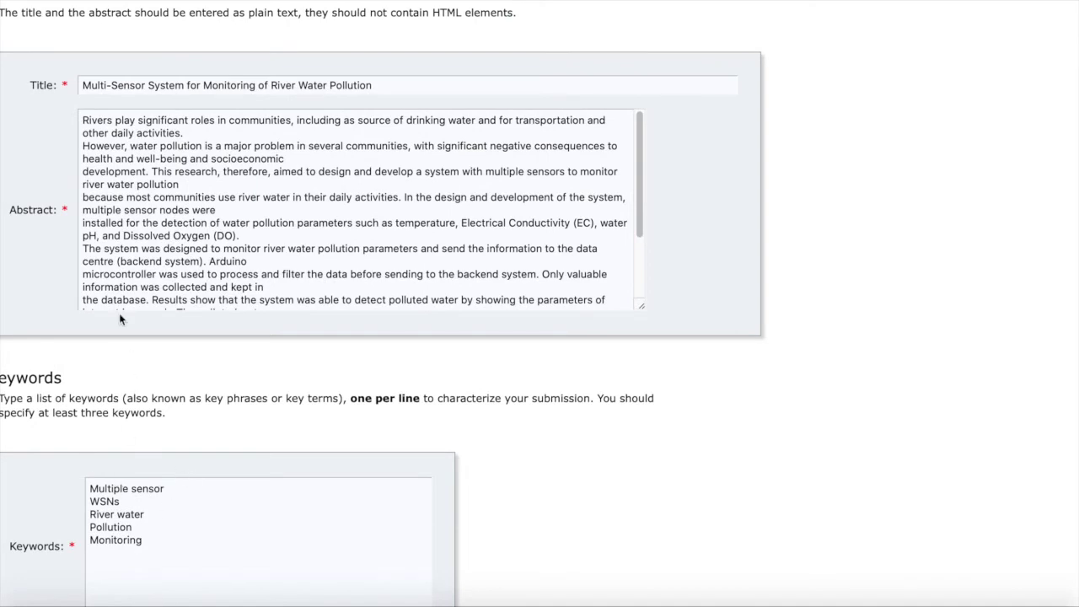
scroll(127, 337, up, 5)
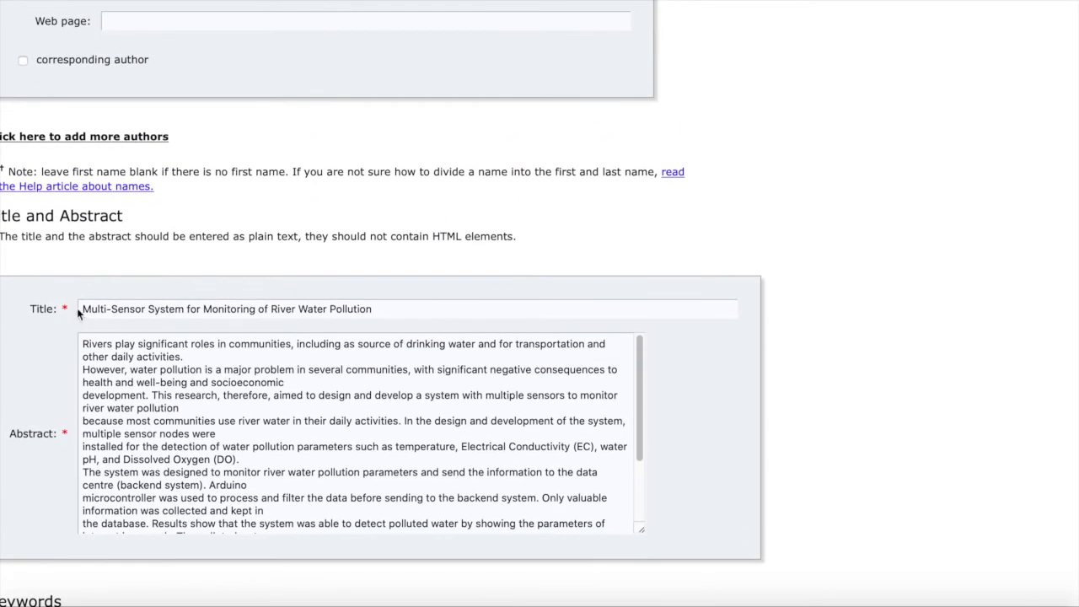
scroll(78, 308, up, 5)
scroll(82, 303, up, 3)
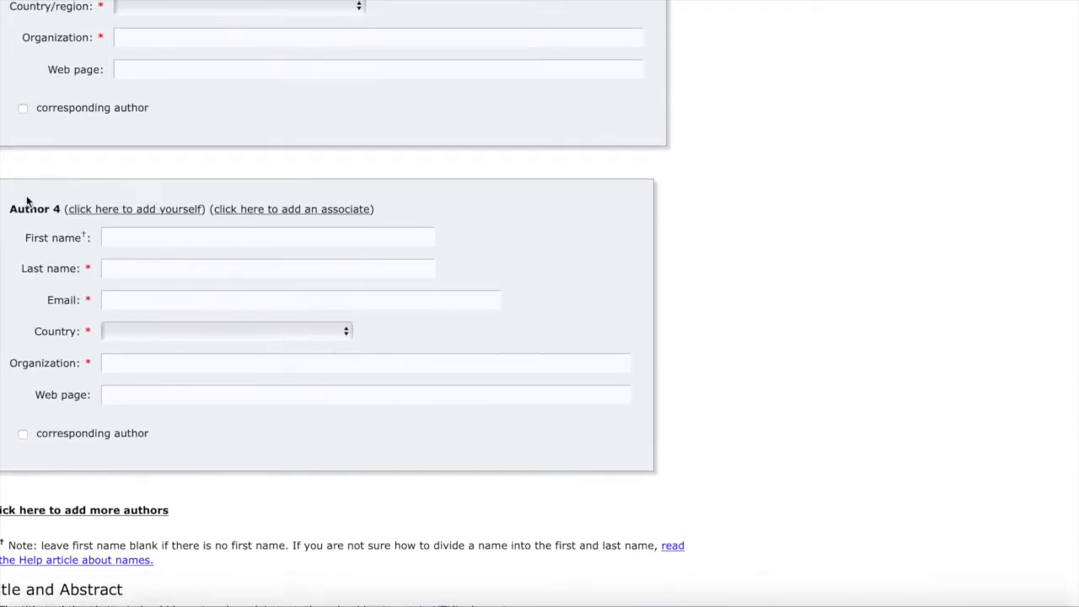
scroll(92, 187, up, 2)
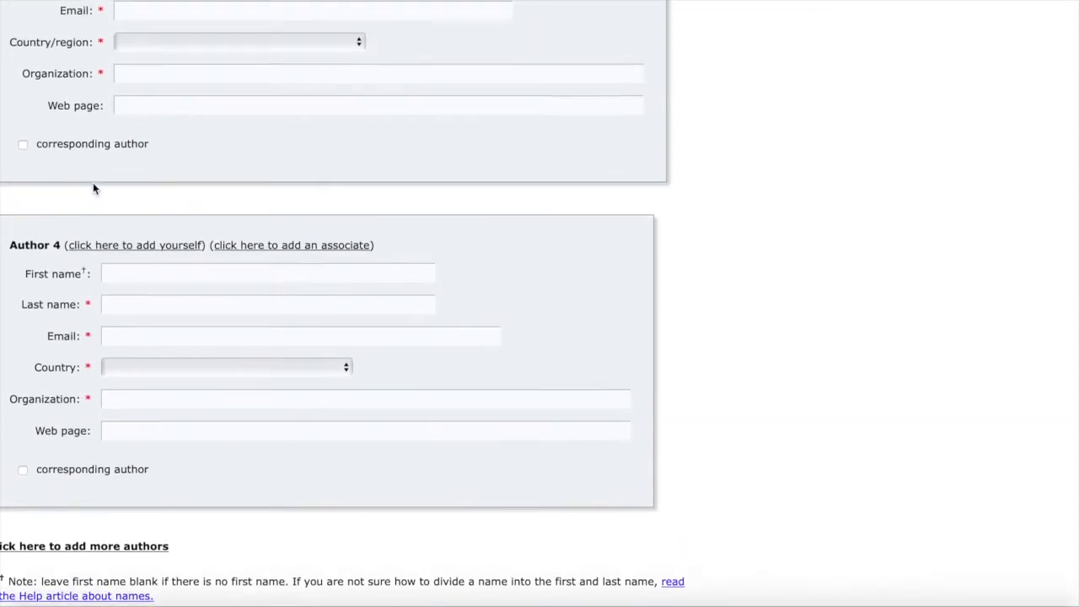
scroll(93, 187, down, 2)
scroll(42, 292, up, 6)
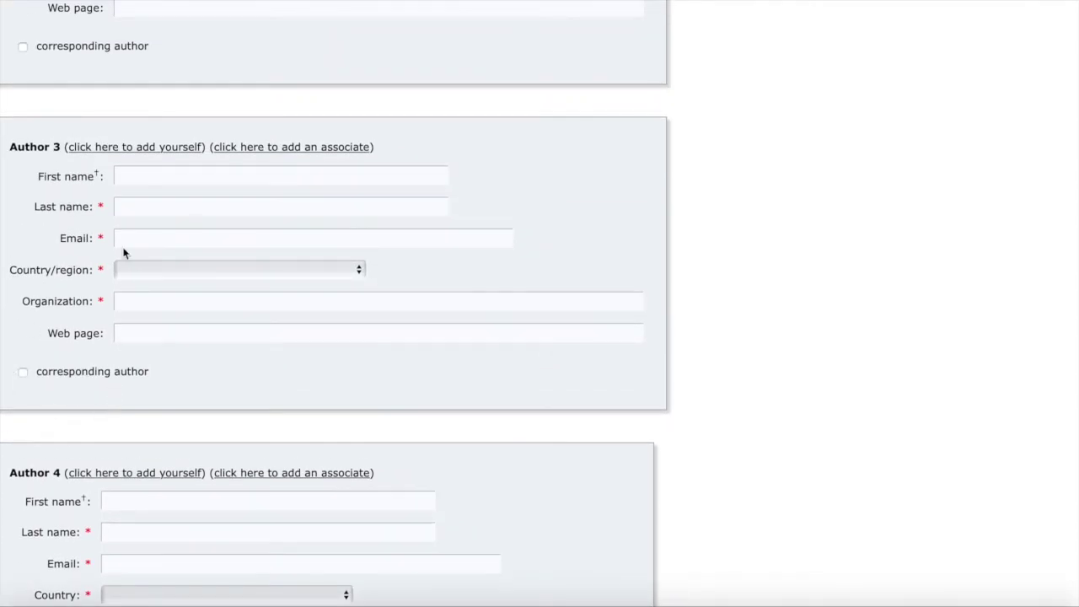
scroll(112, 211, up, 9)
scroll(112, 206, up, 11)
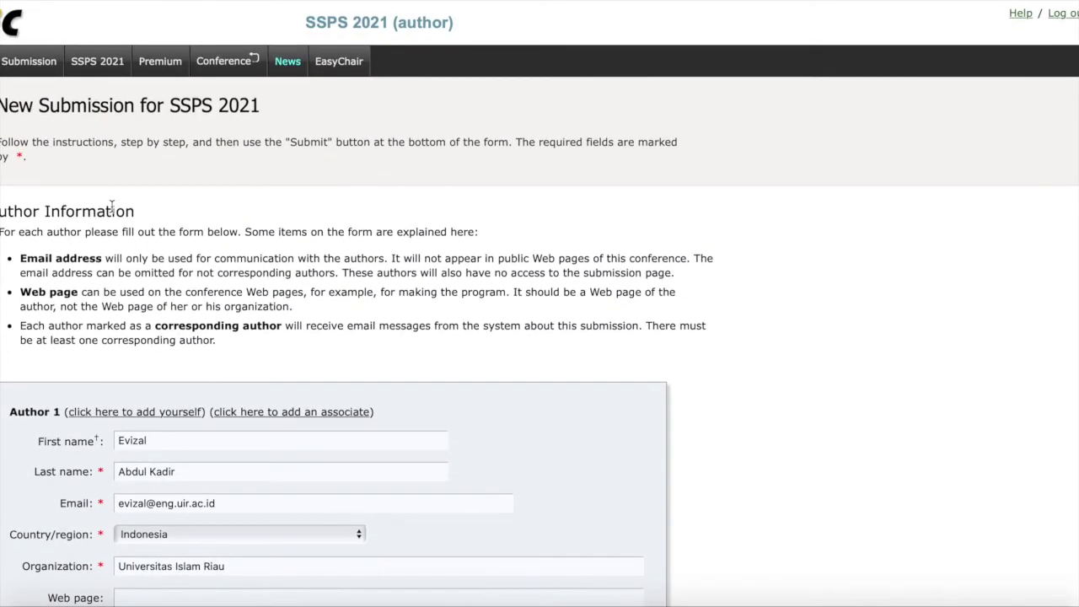
scroll(111, 206, down, 20)
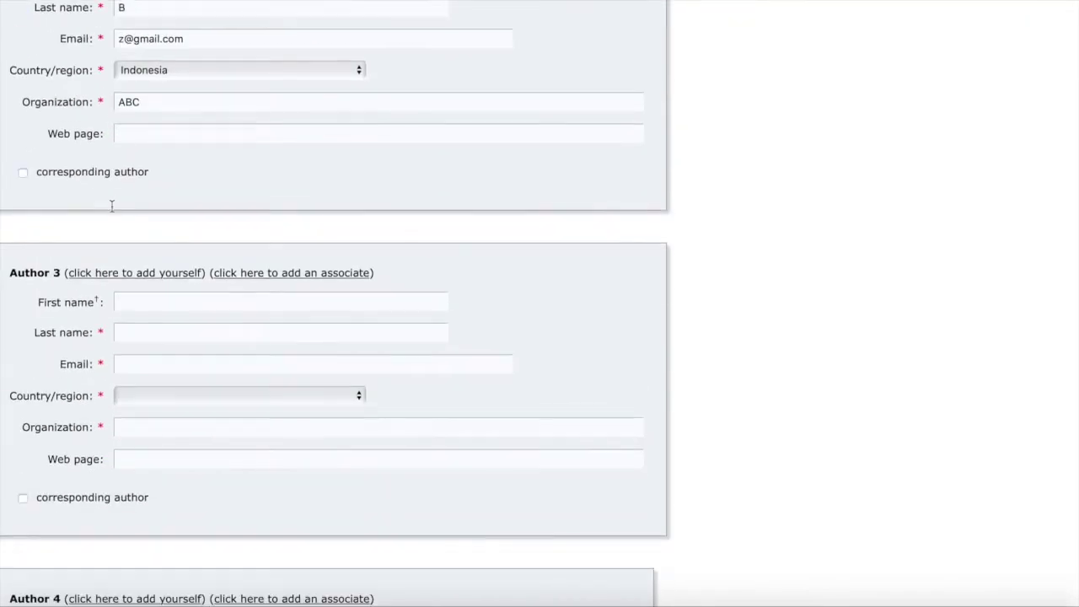
scroll(112, 205, down, 15)
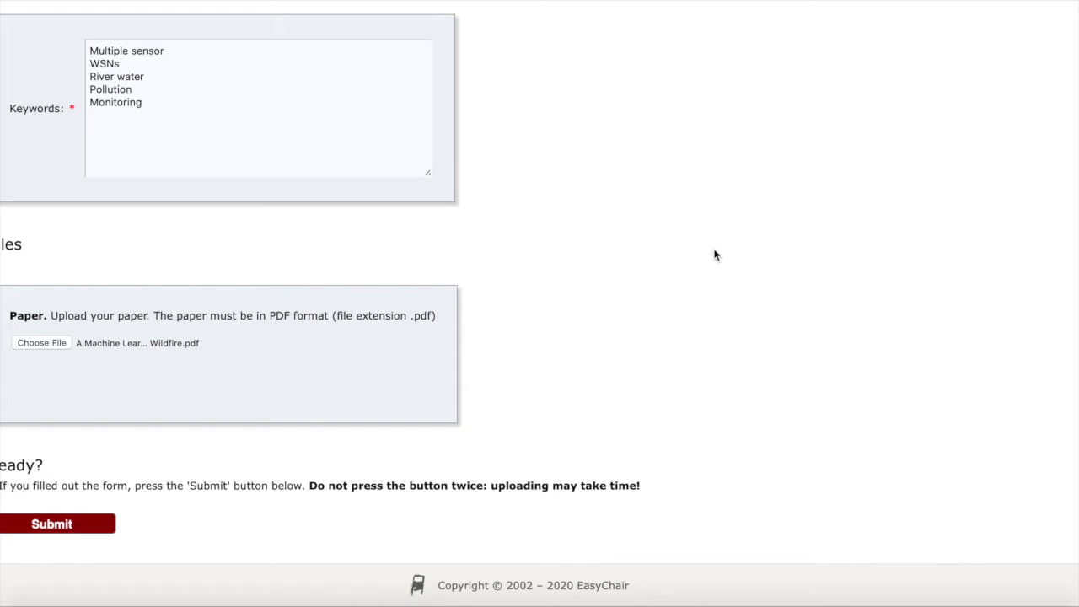
Move from the SSPS 2021 call for papers to your conference list and open ICoFA 2019.
click(816, 3)
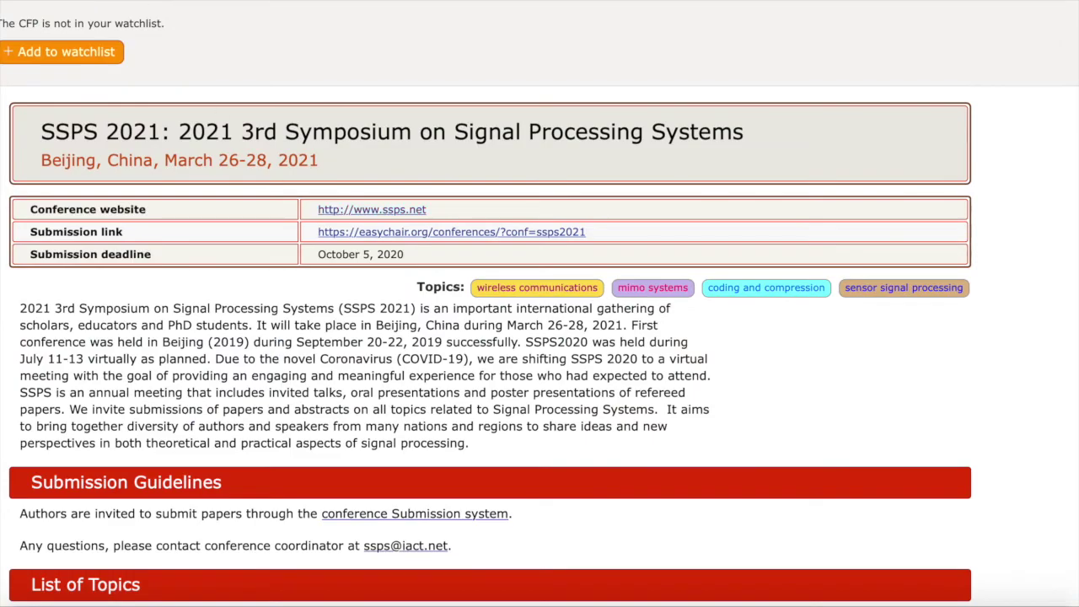
click(10, 2)
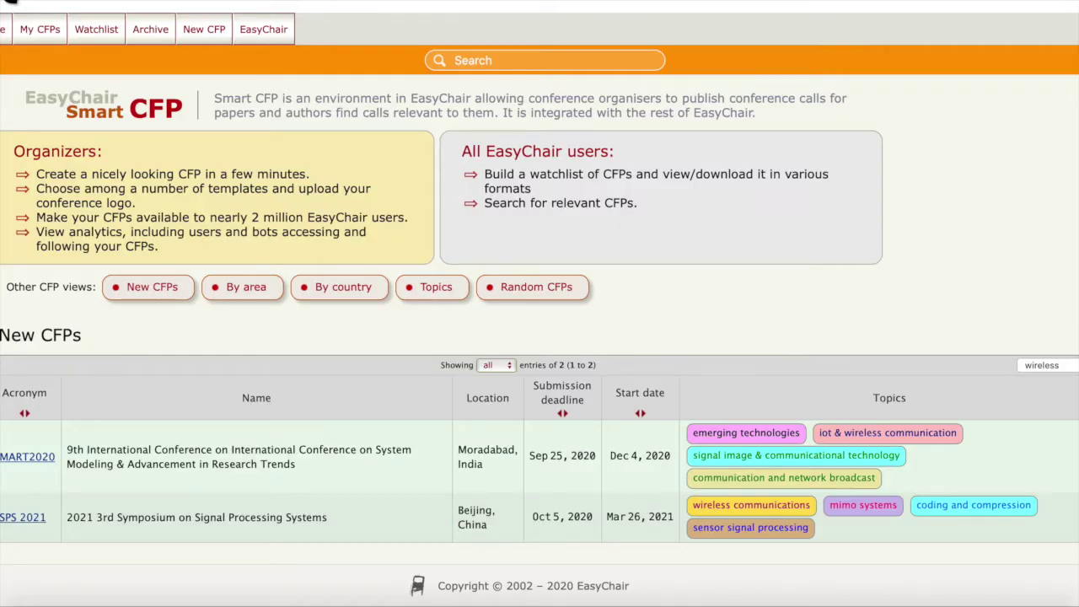
click(10, 2)
click(14, 77)
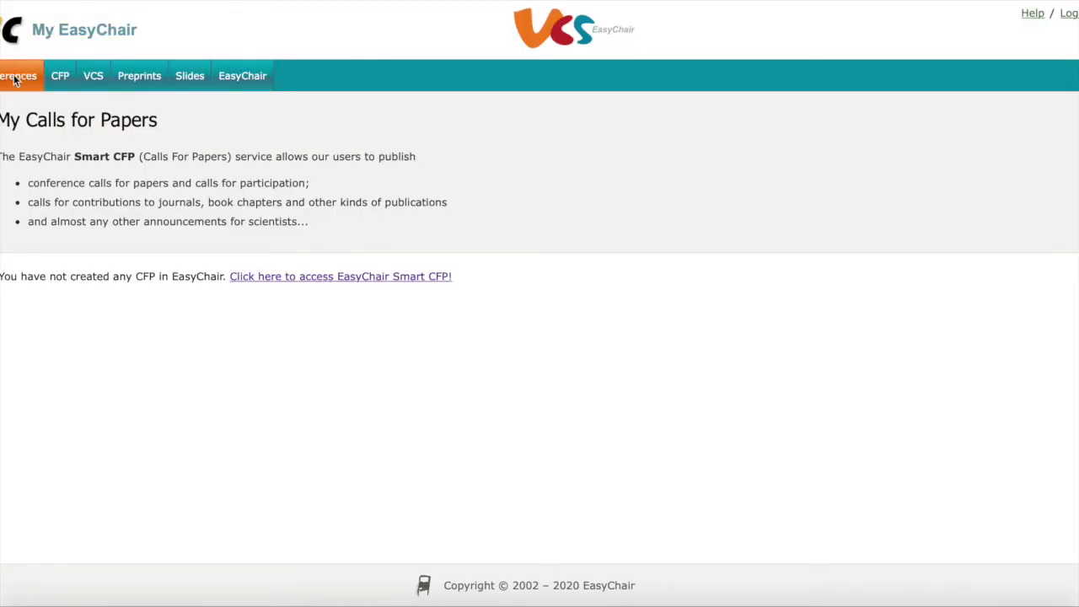
scroll(345, 381, down, 1)
scroll(345, 380, down, 3)
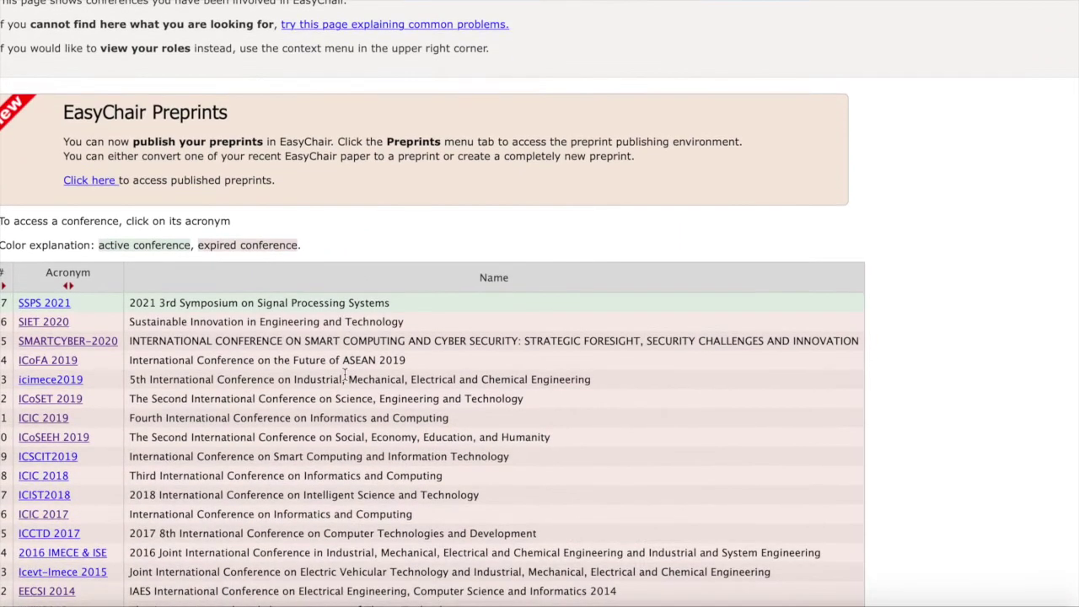
scroll(345, 374, down, 2)
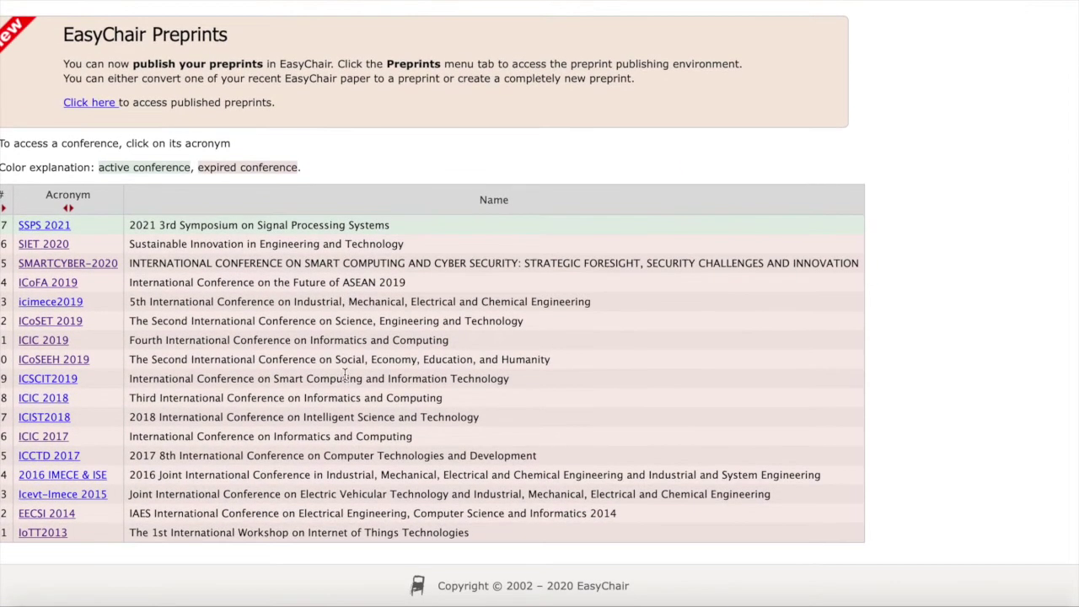
click(53, 281)
scroll(316, 274, down, 2)
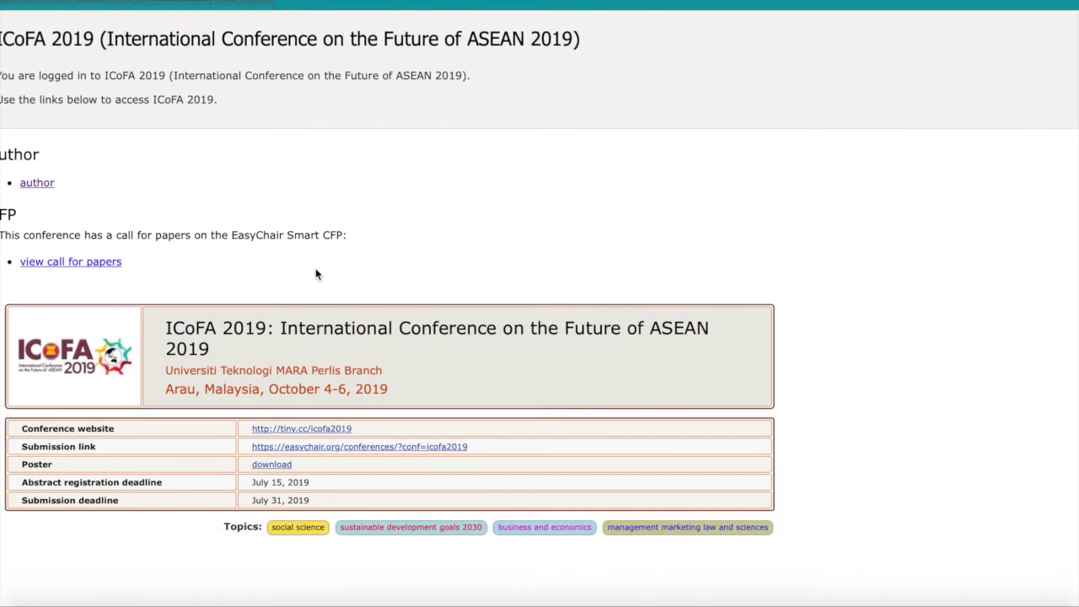
Open the author link on the ICoFA 2019 page to list your NetGuard submission.
click(42, 184)
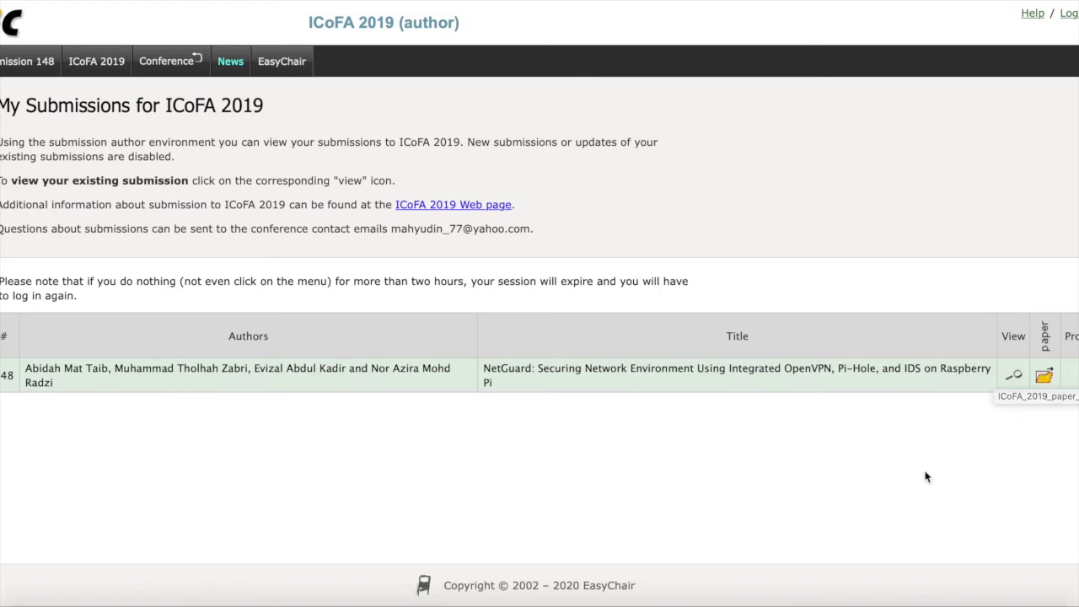
Open NetGuard submission 148 and read its abstract, authors and Review 1 scores through Strong Accept.
click(1017, 380)
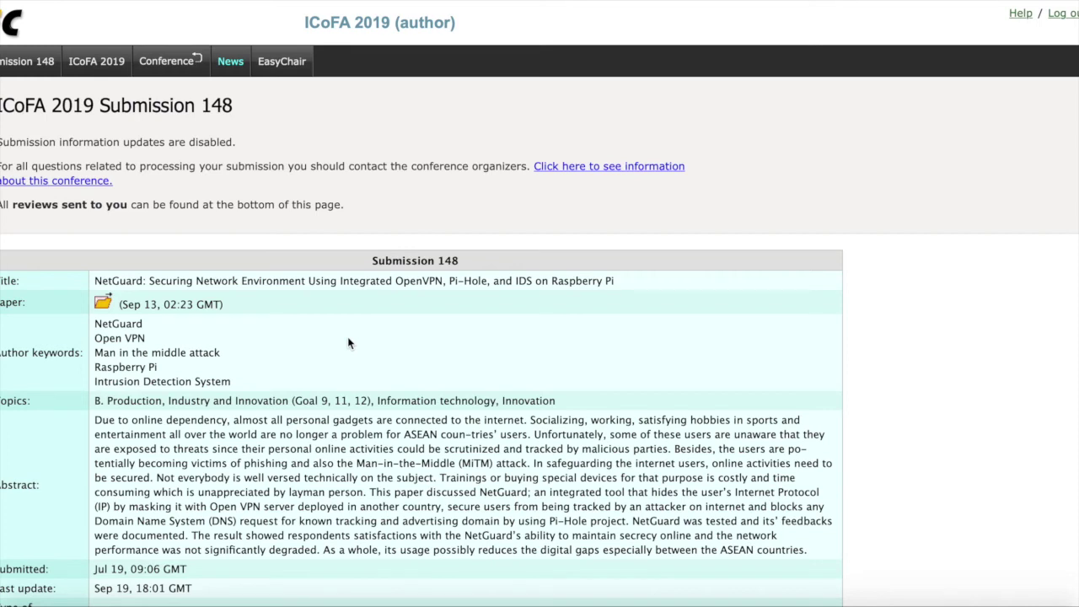
scroll(348, 343, down, 1)
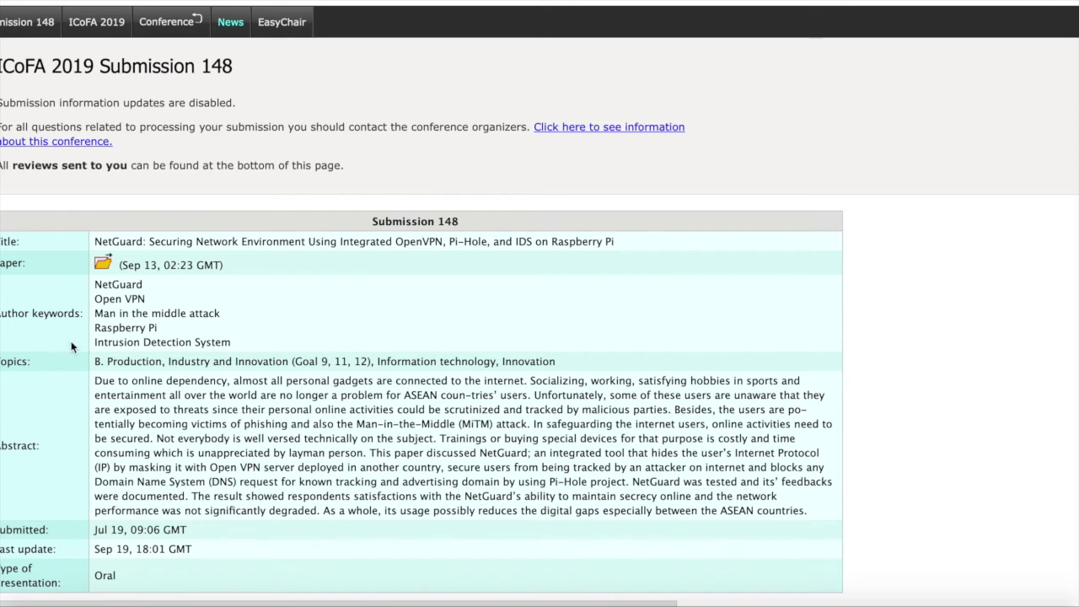
scroll(139, 371, down, 3)
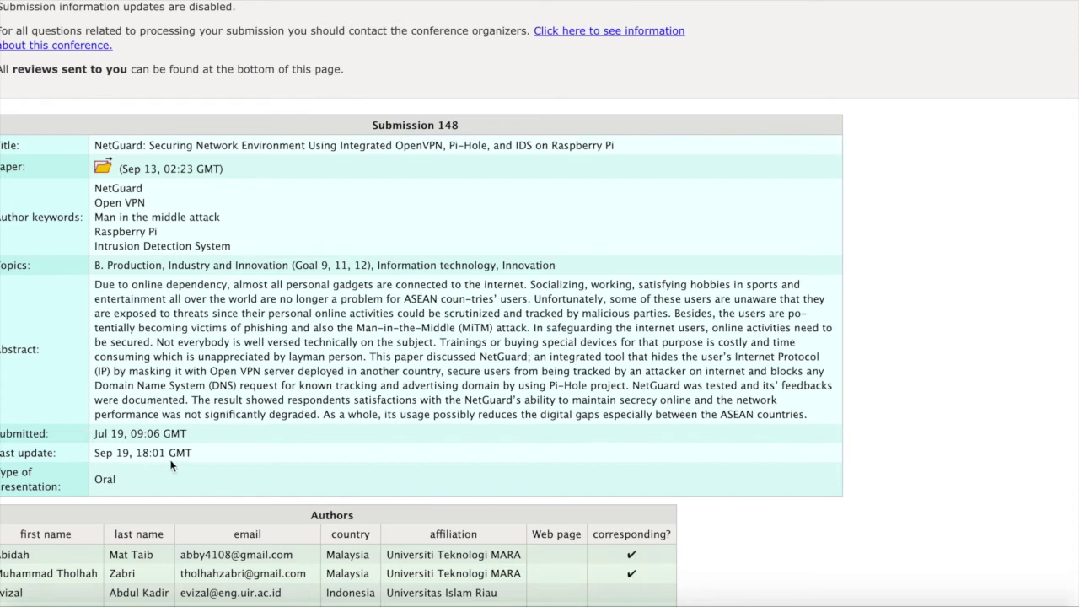
scroll(225, 434, down, 3)
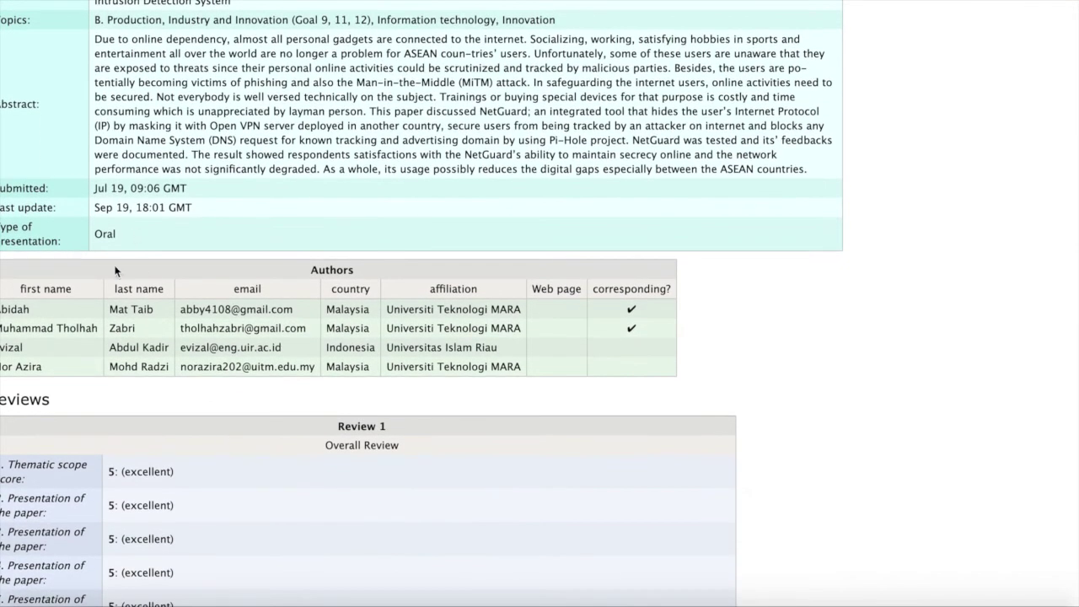
scroll(135, 362, down, 1)
scroll(135, 365, down, 1)
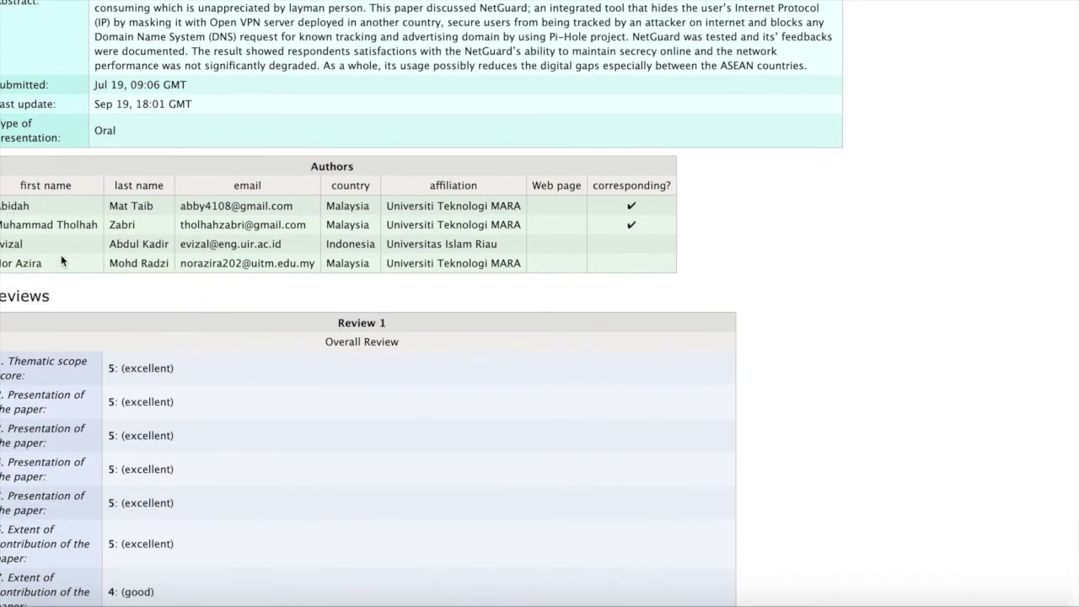
scroll(135, 294, down, 2)
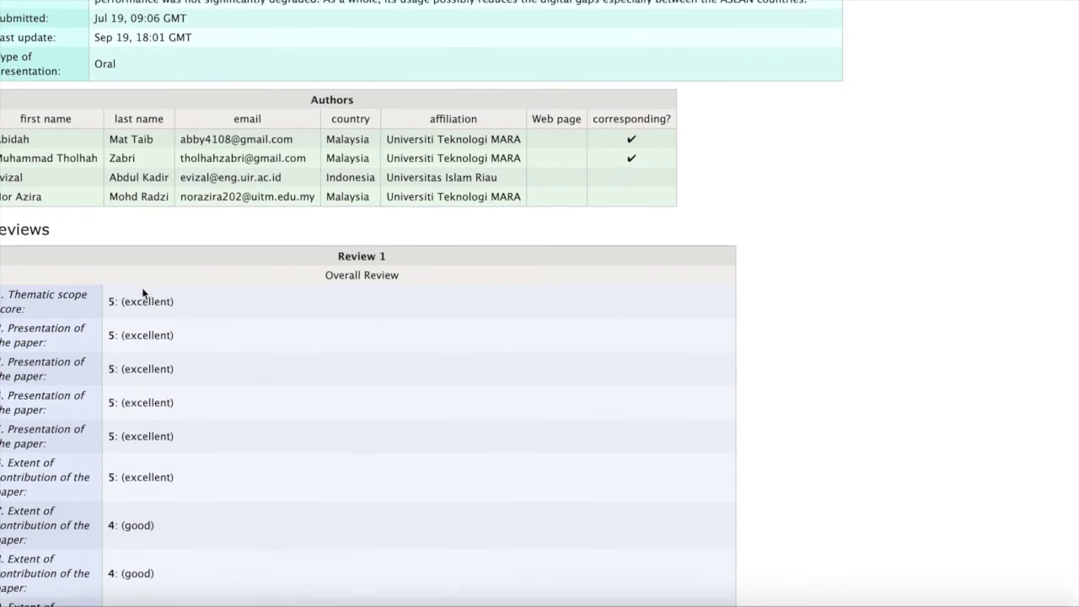
scroll(143, 293, up, 2)
scroll(144, 294, up, 5)
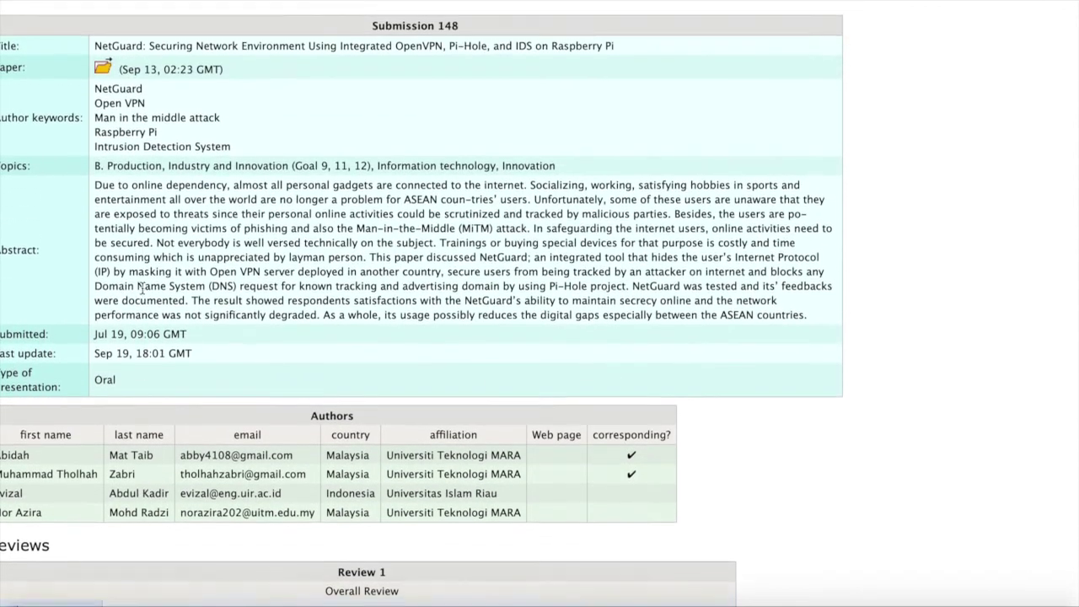
scroll(143, 291, down, 3)
scroll(143, 291, up, 1)
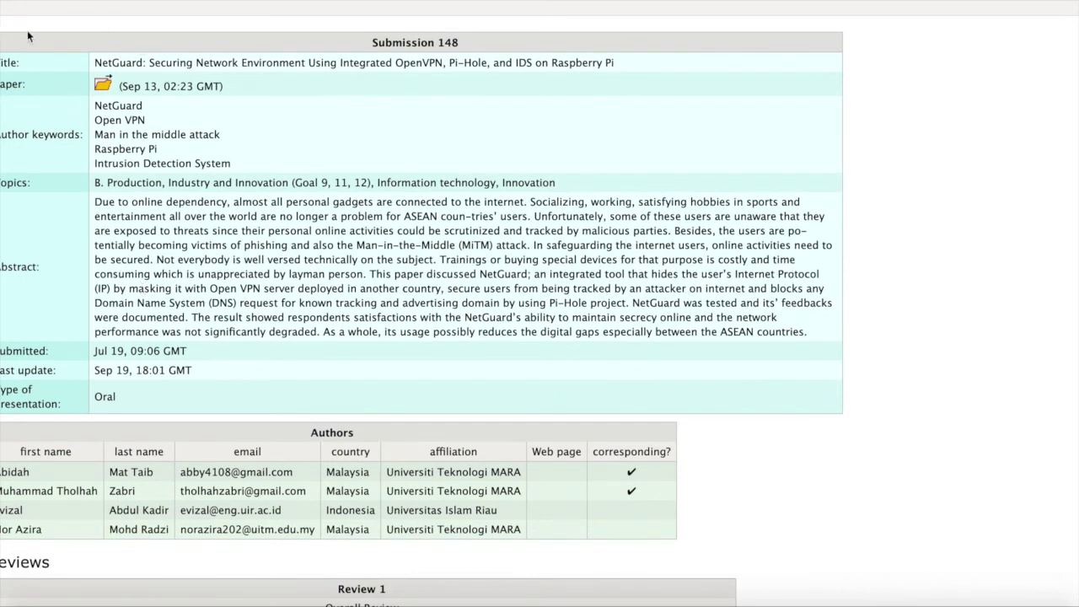
scroll(250, 367, down, 1)
scroll(248, 367, down, 9)
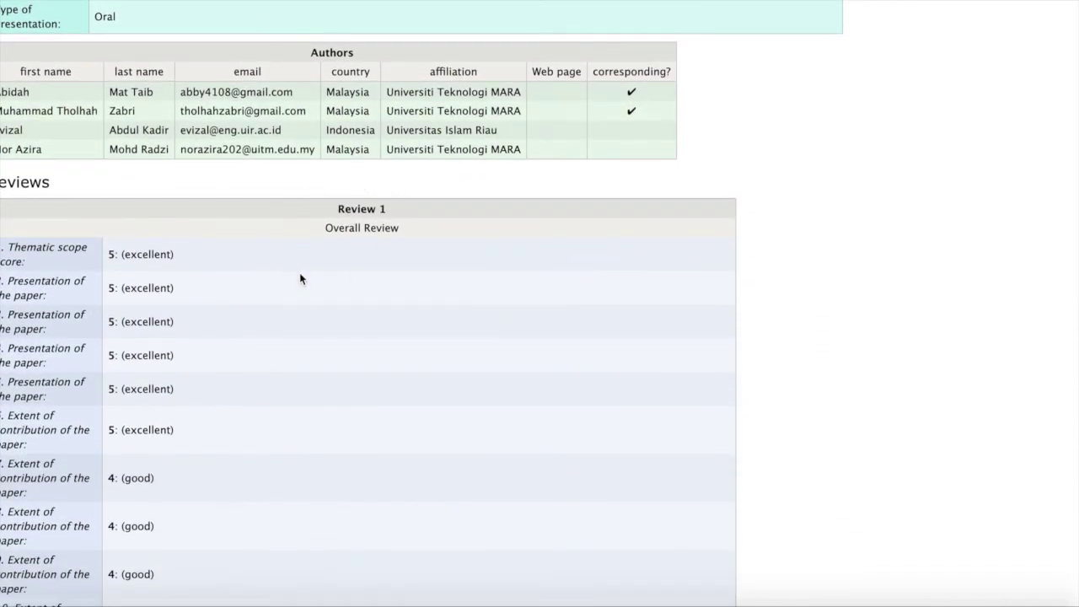
scroll(223, 256, down, 2)
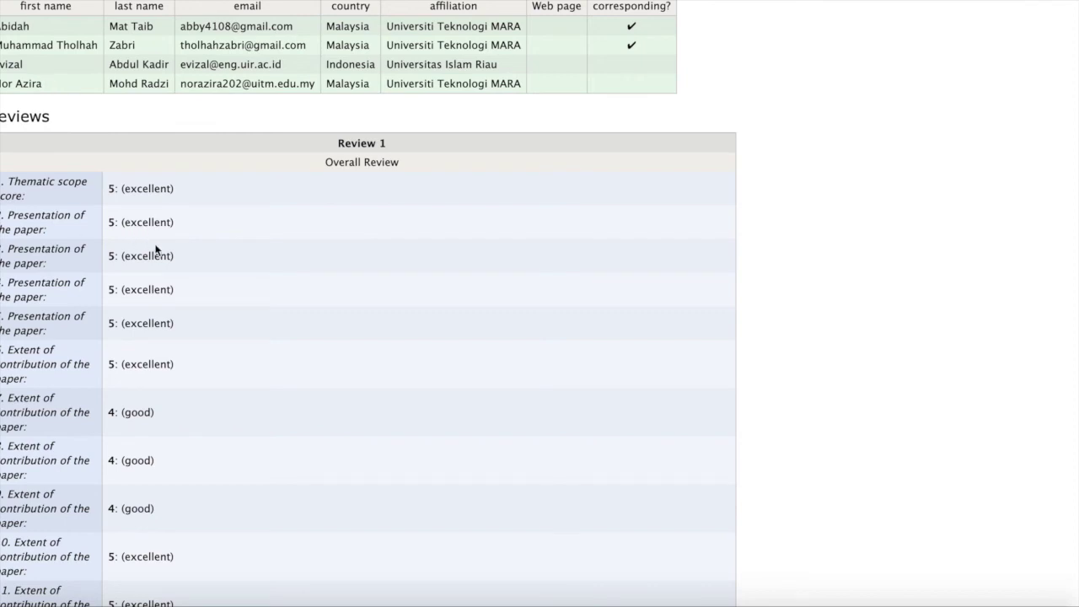
scroll(156, 250, up, 2)
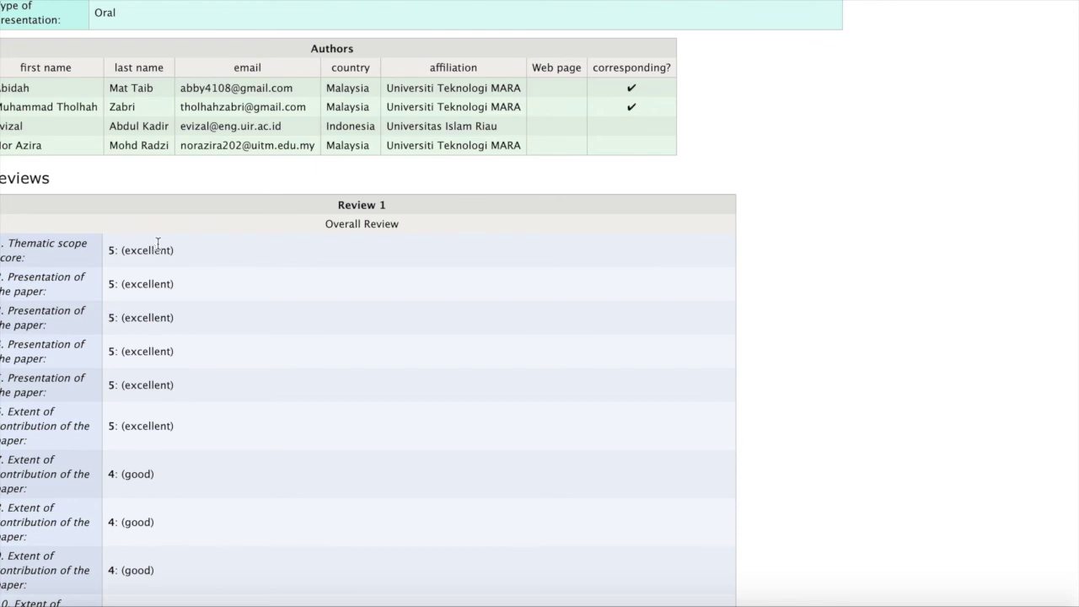
scroll(293, 199, up, 2)
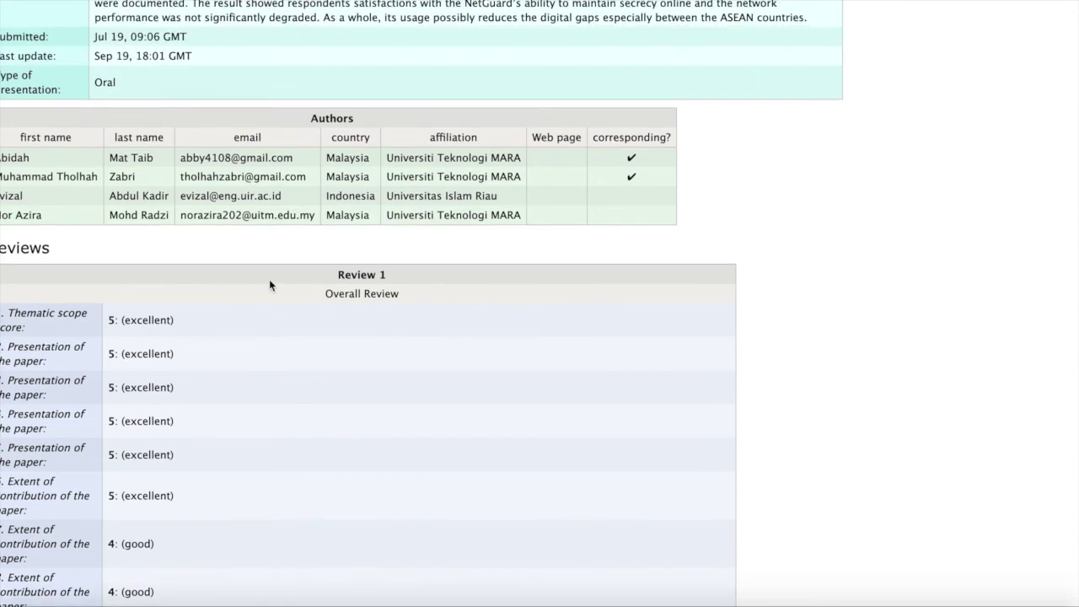
scroll(268, 284, down, 3)
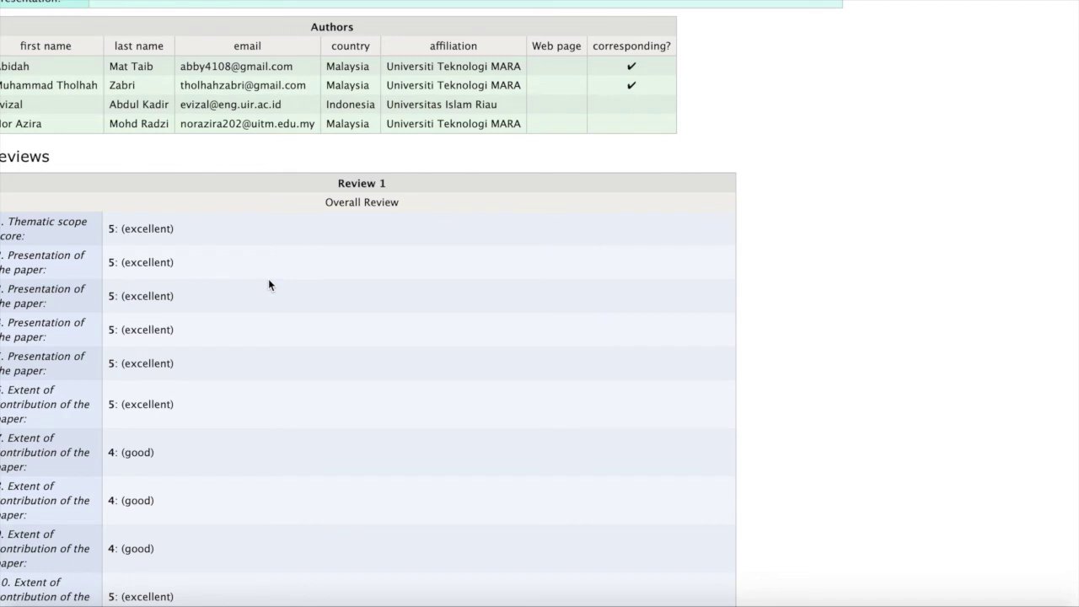
scroll(268, 279, down, 2)
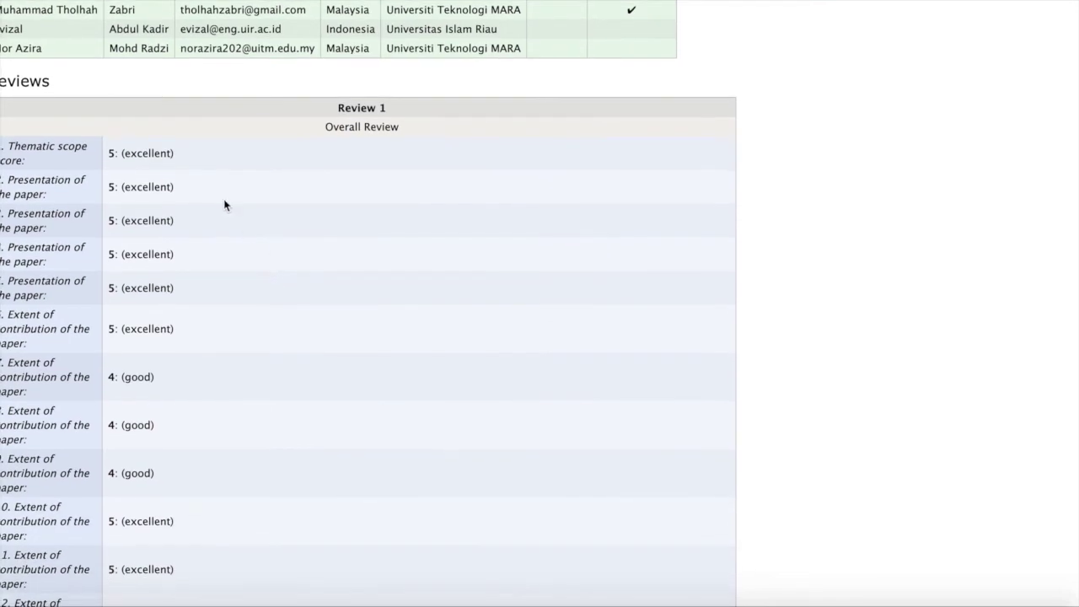
scroll(135, 362, down, 2)
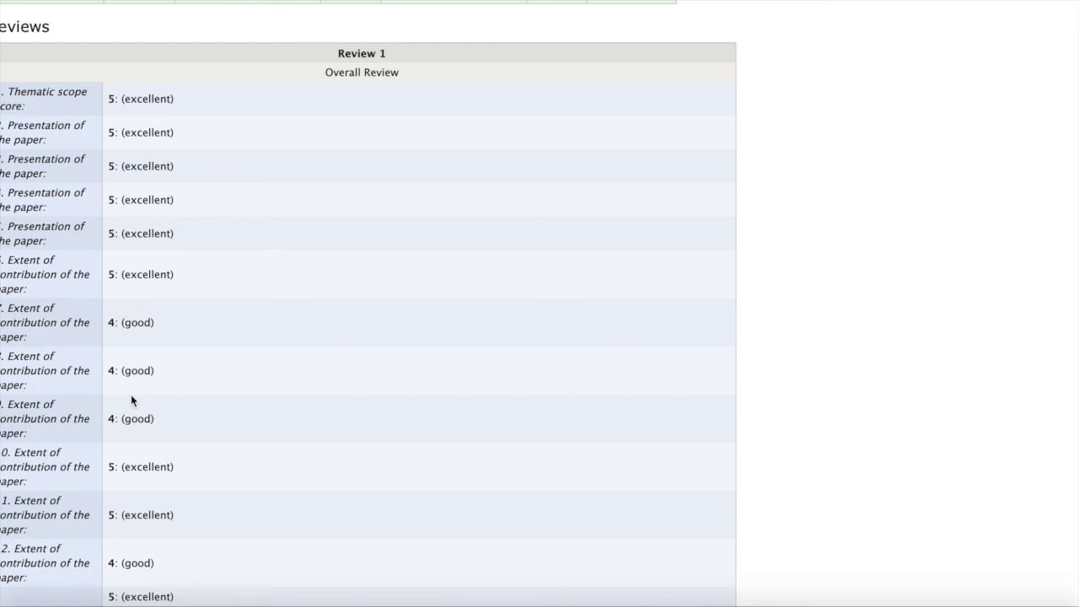
scroll(130, 399, down, 4)
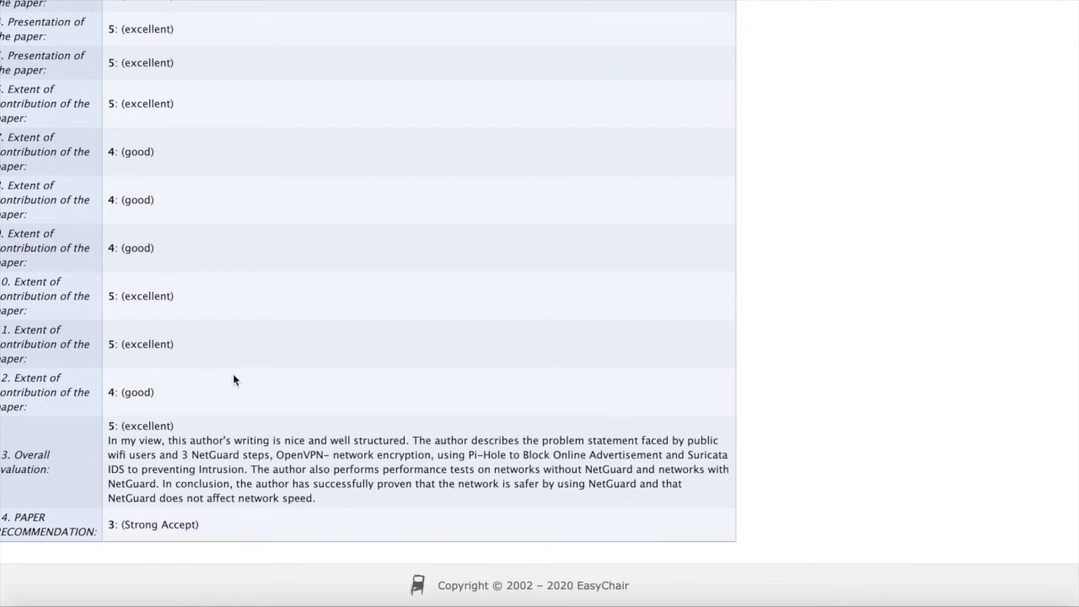
scroll(233, 373, up, 1)
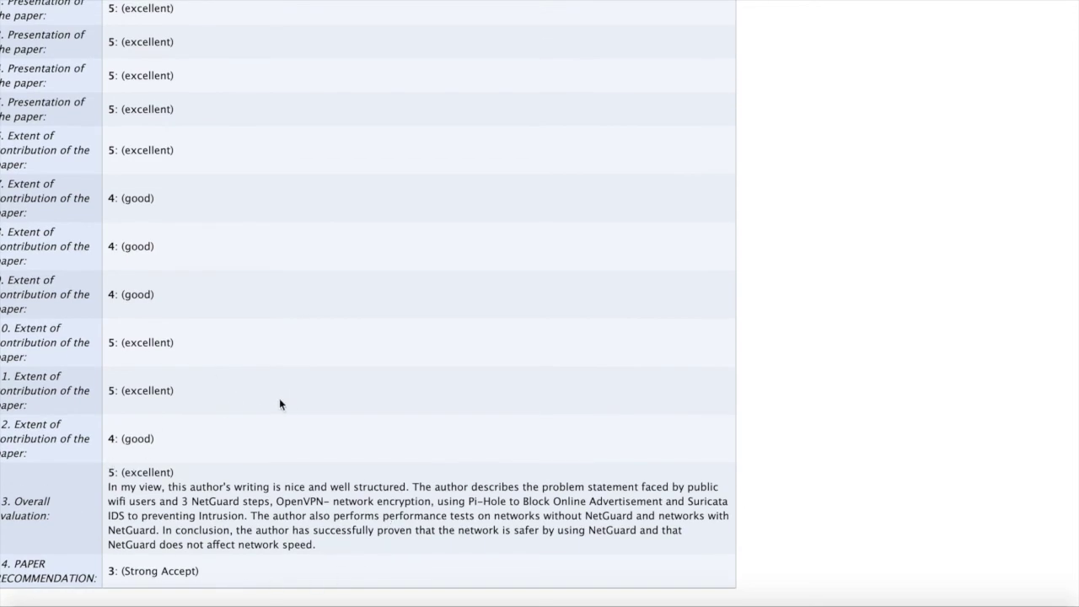
scroll(290, 393, down, 1)
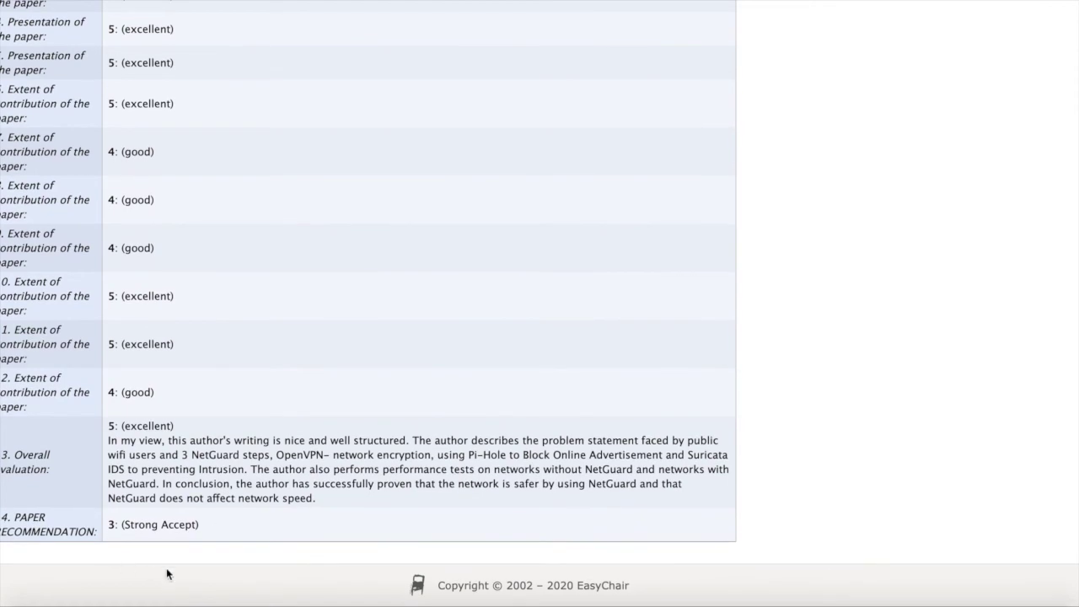
scroll(127, 474, up, 4)
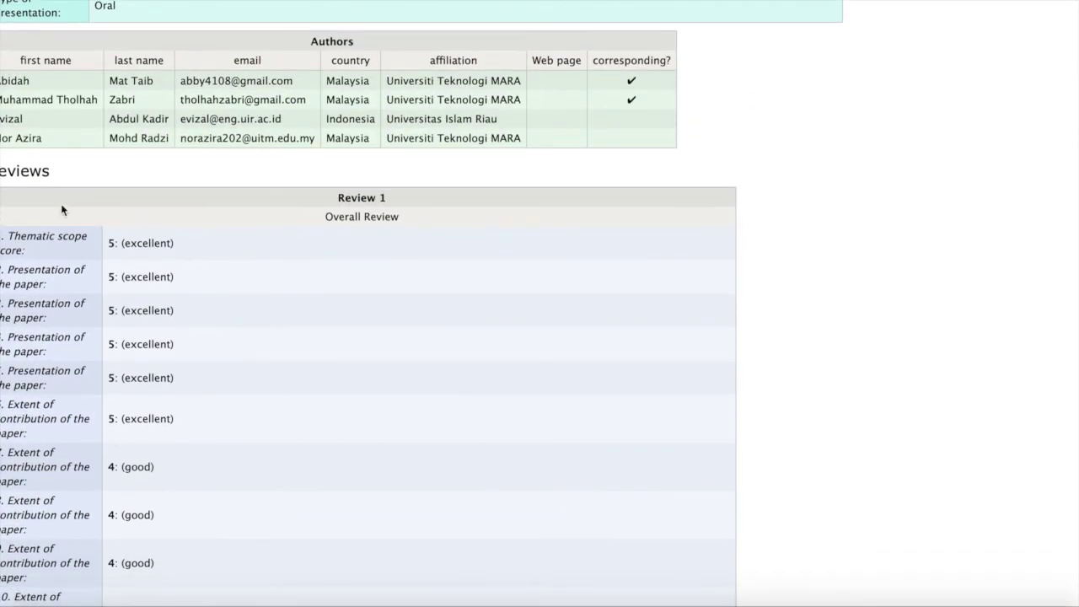
scroll(228, 442, down, 3)
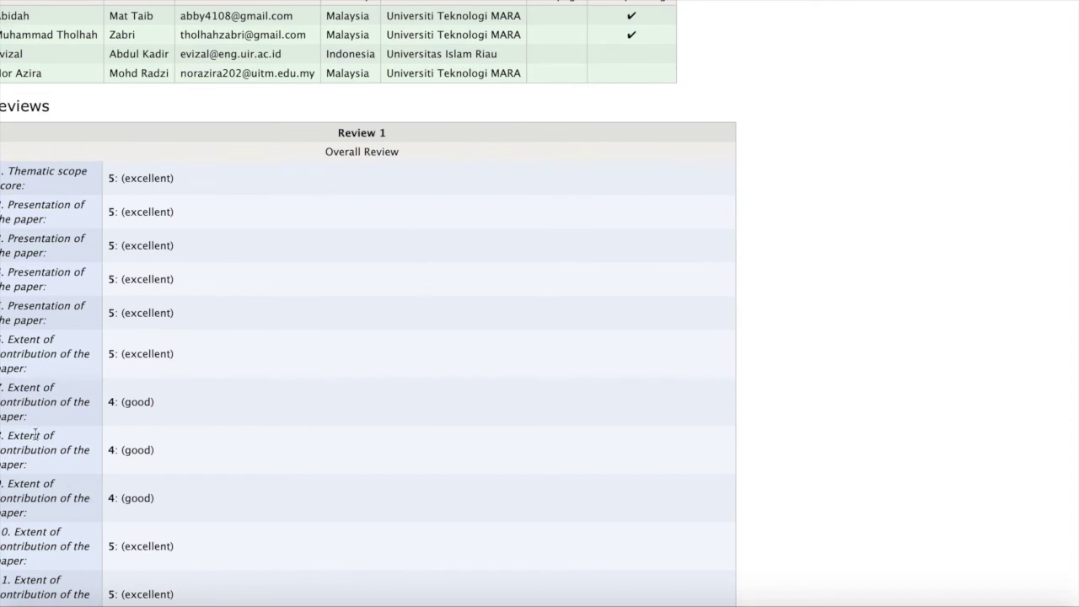
scroll(220, 302, down, 3)
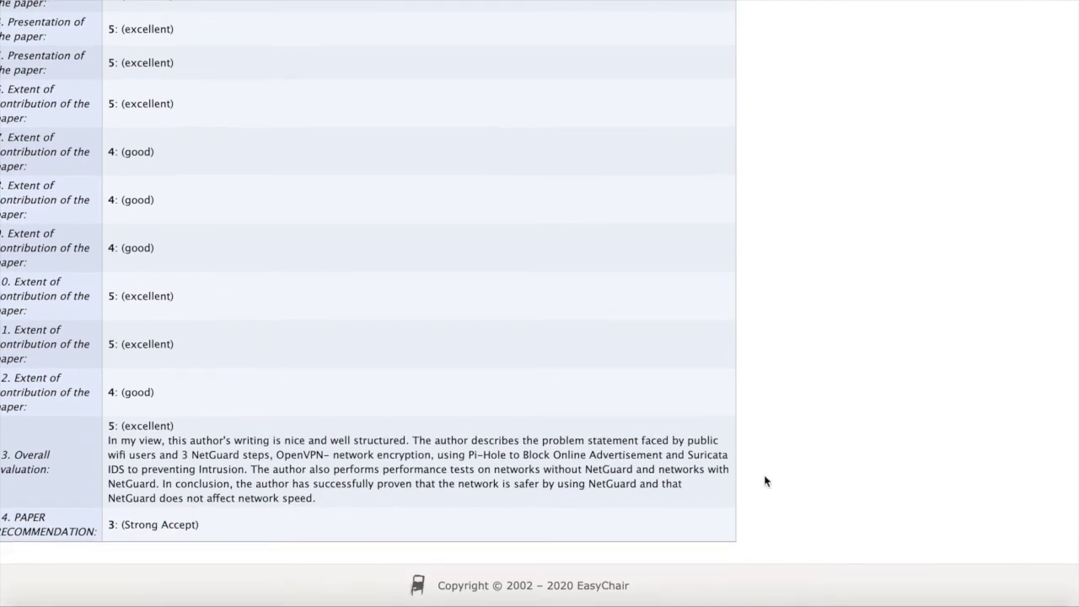
scroll(329, 241, up, 5)
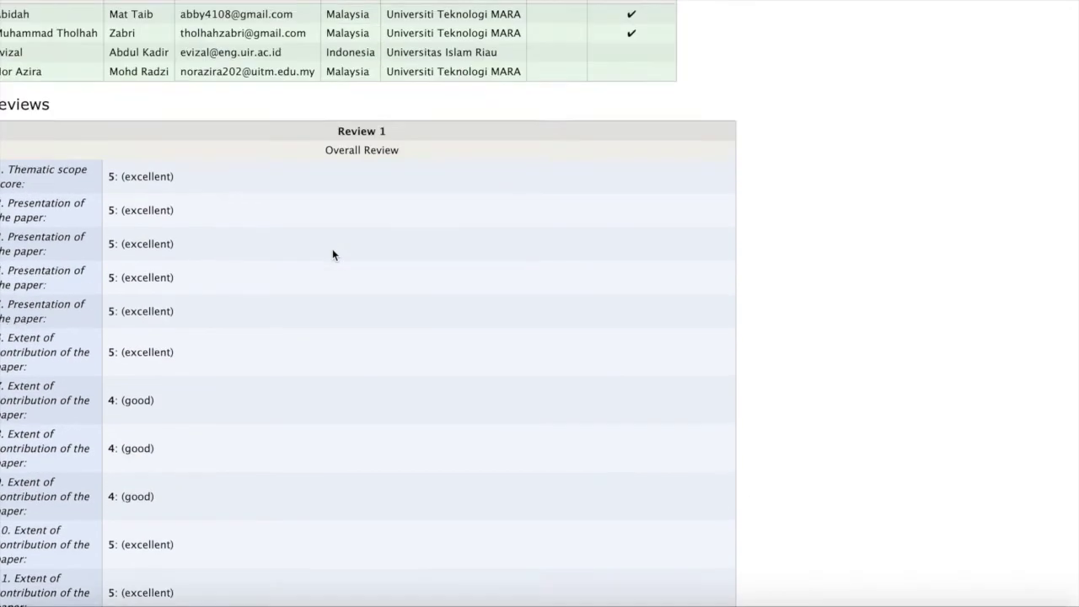
scroll(257, 387, down, 1)
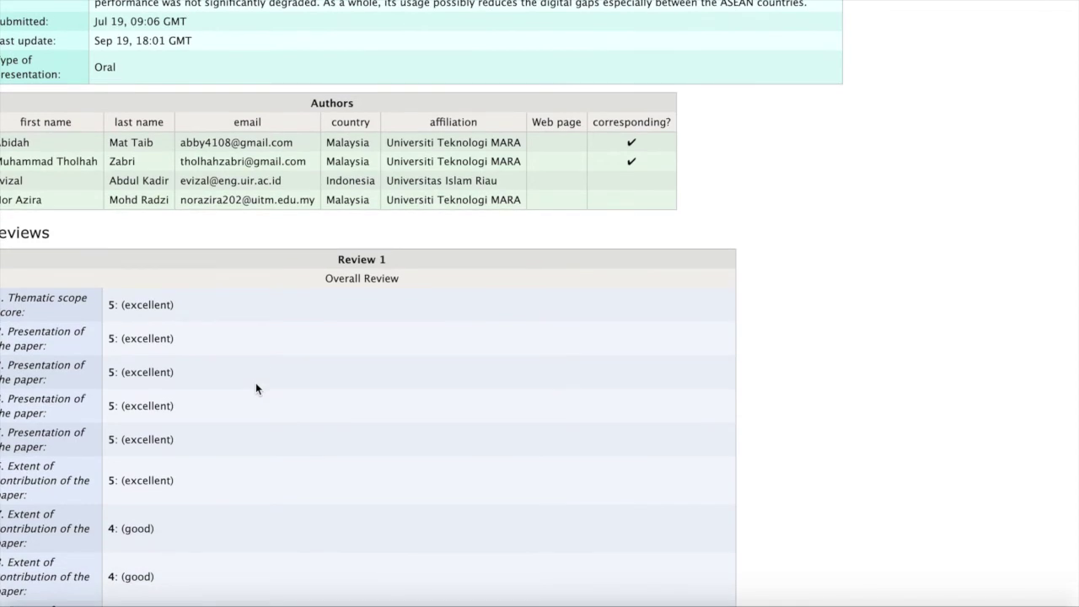
scroll(256, 384, down, 5)
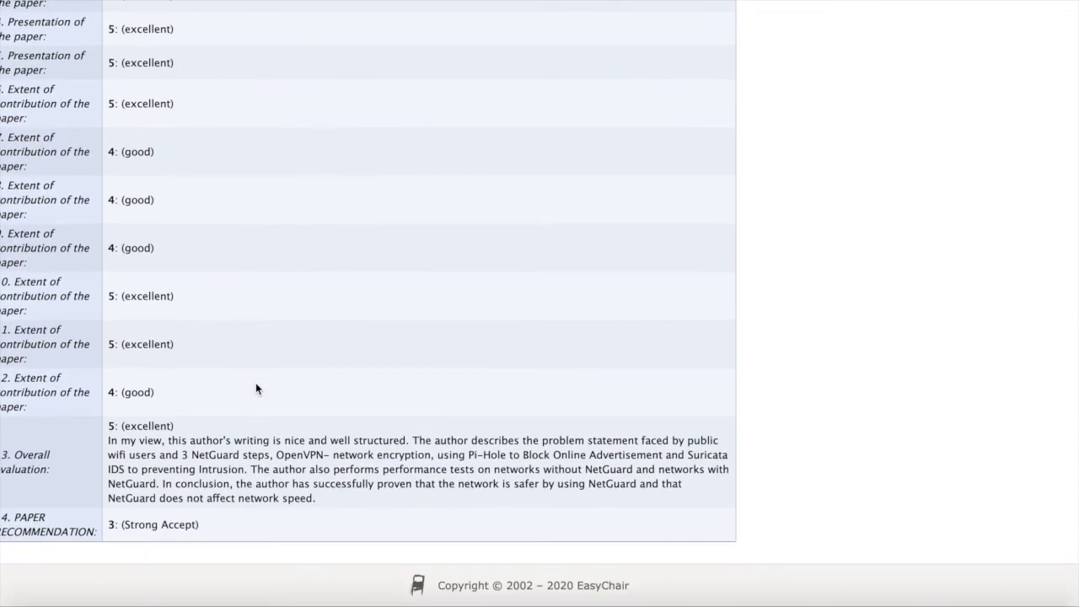
scroll(416, 126, up, 3)
scroll(404, 151, down, 3)
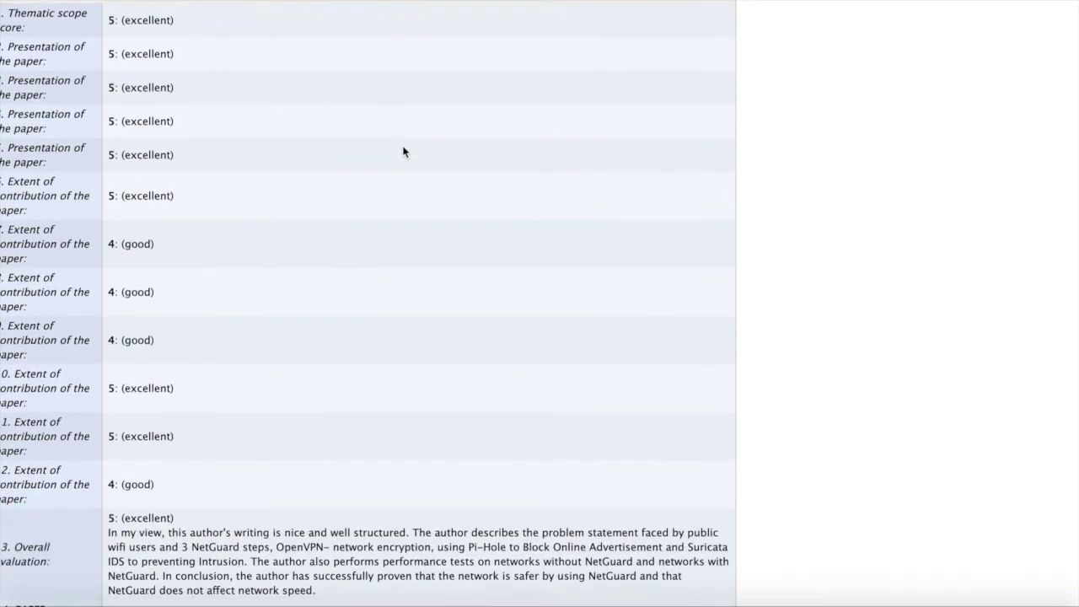
scroll(403, 152, up, 7)
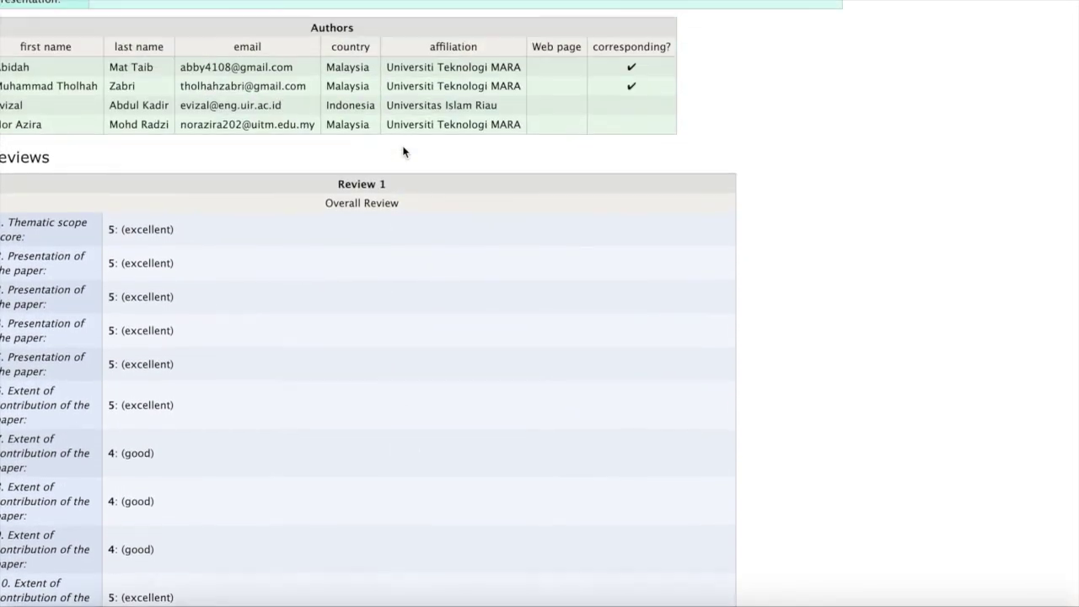
scroll(403, 152, up, 1)
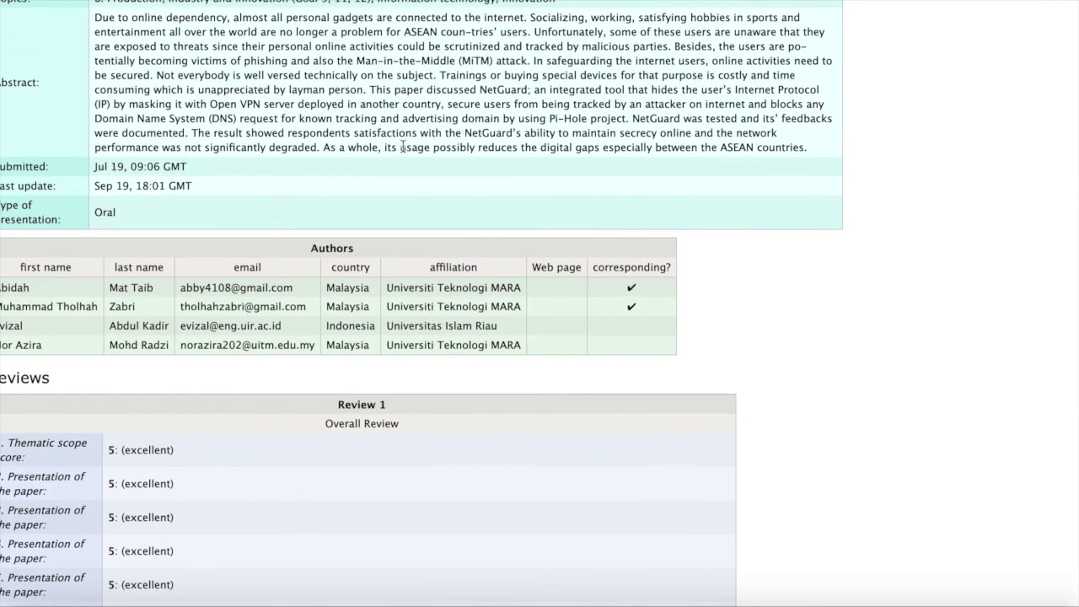
scroll(403, 147, up, 5)
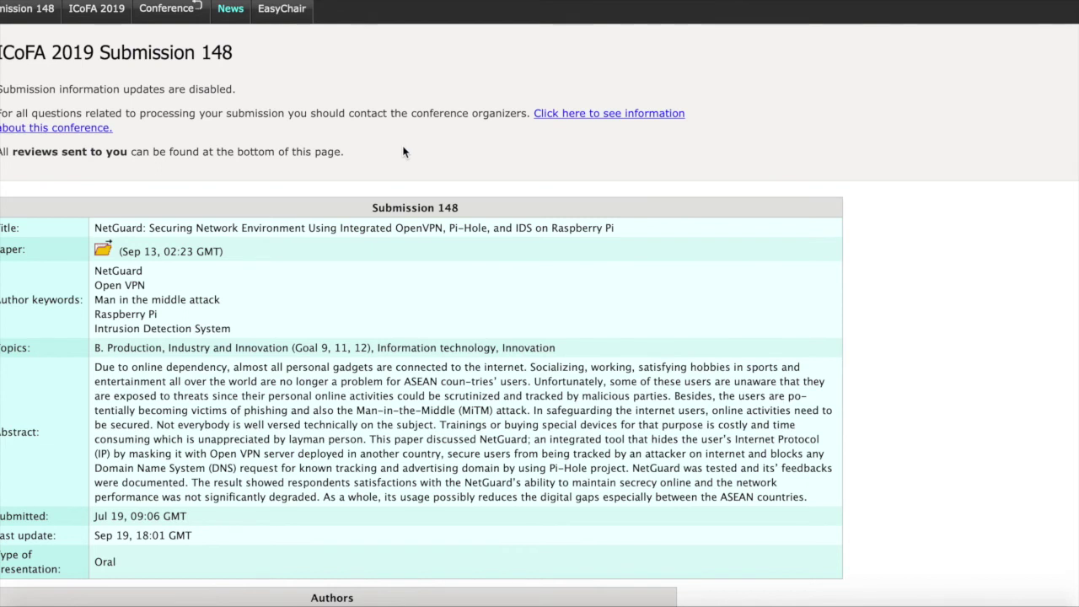
scroll(305, 335, up, 1)
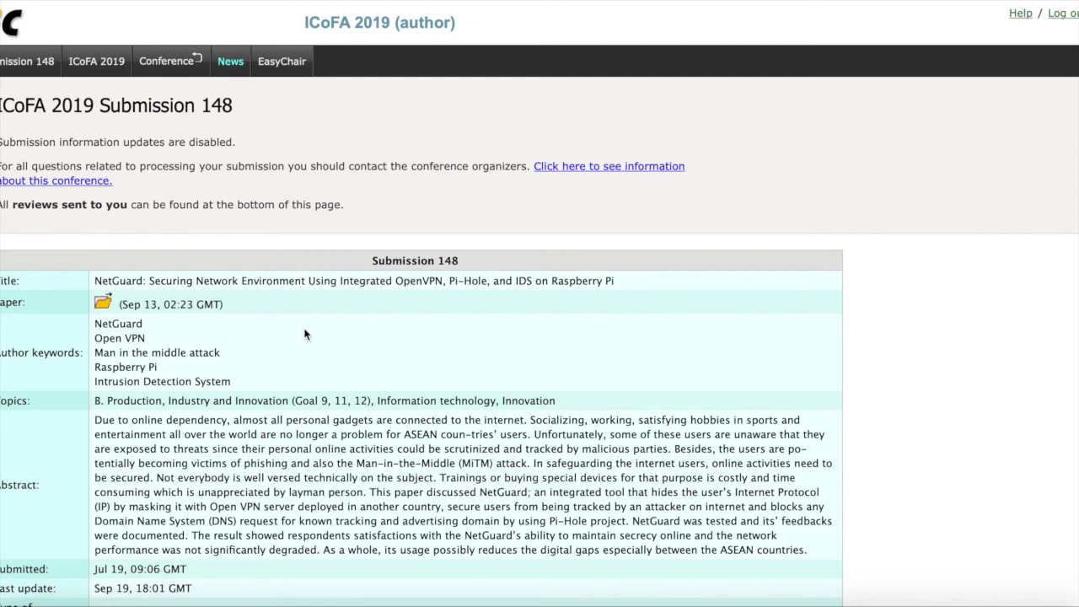
scroll(306, 335, down, 3)
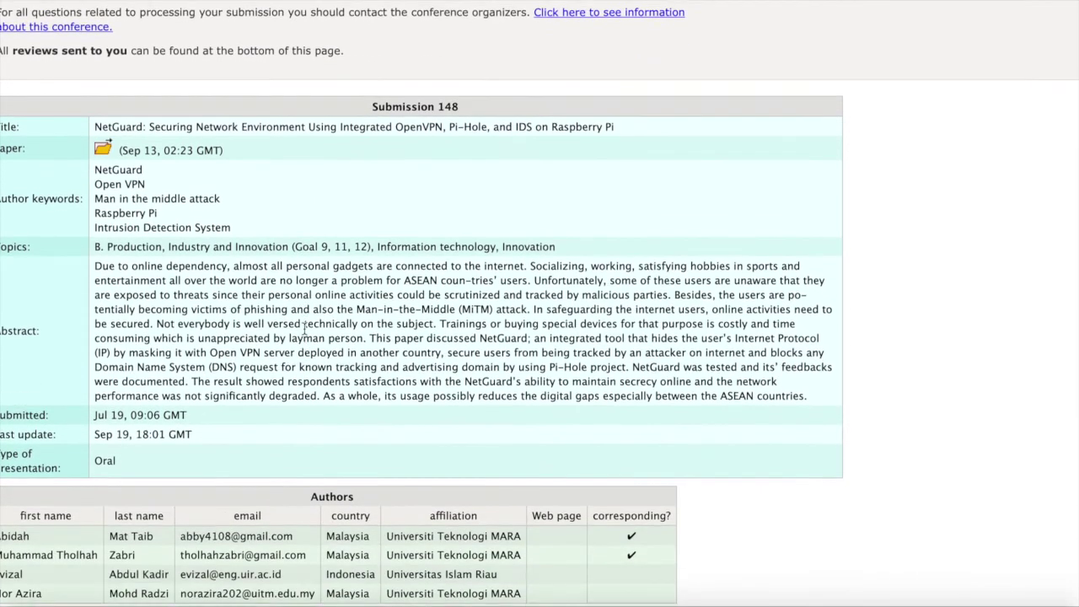
scroll(193, 367, down, 2)
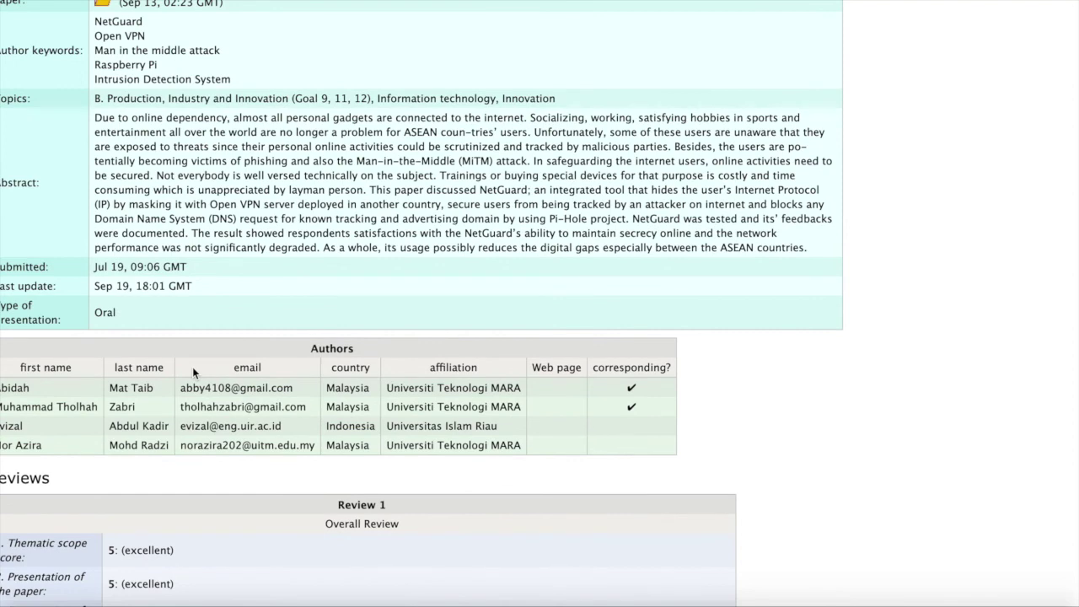
scroll(192, 367, down, 1)
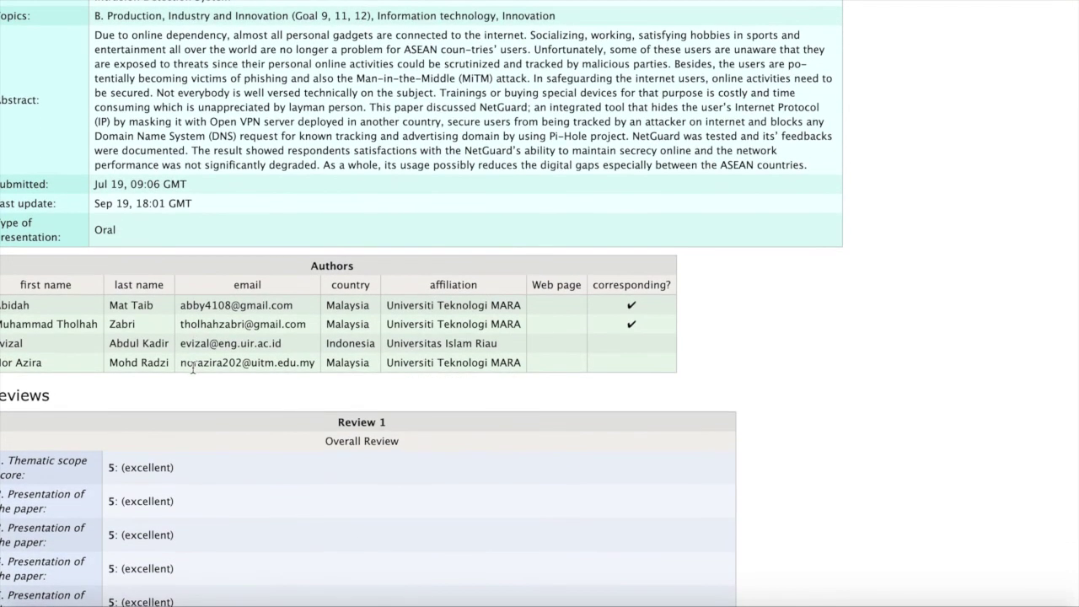
scroll(192, 366, down, 1)
scroll(192, 367, up, 7)
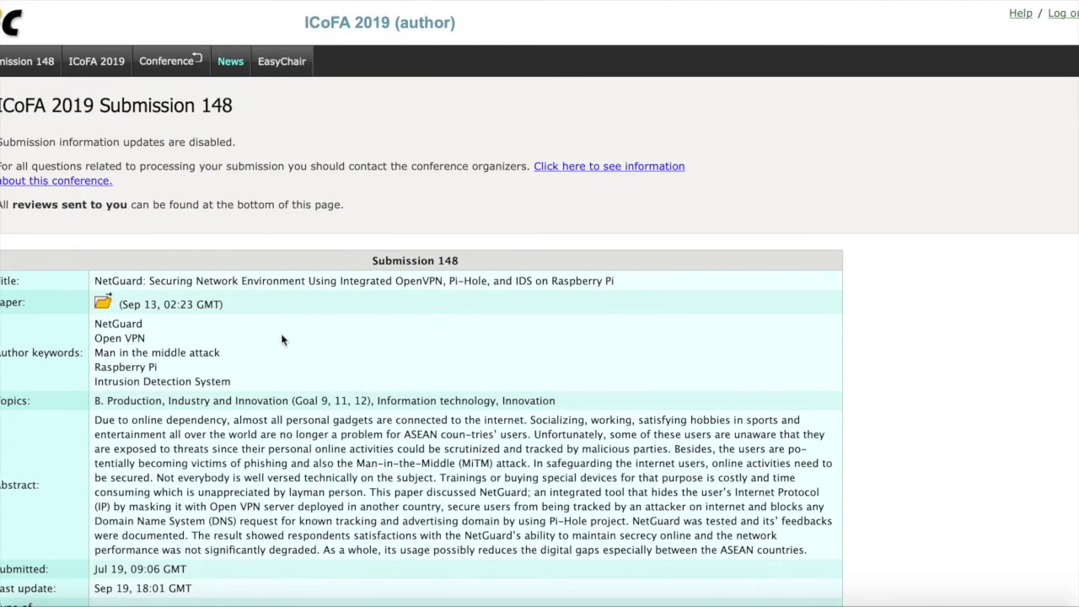
scroll(282, 340, down, 7)
scroll(283, 339, down, 4)
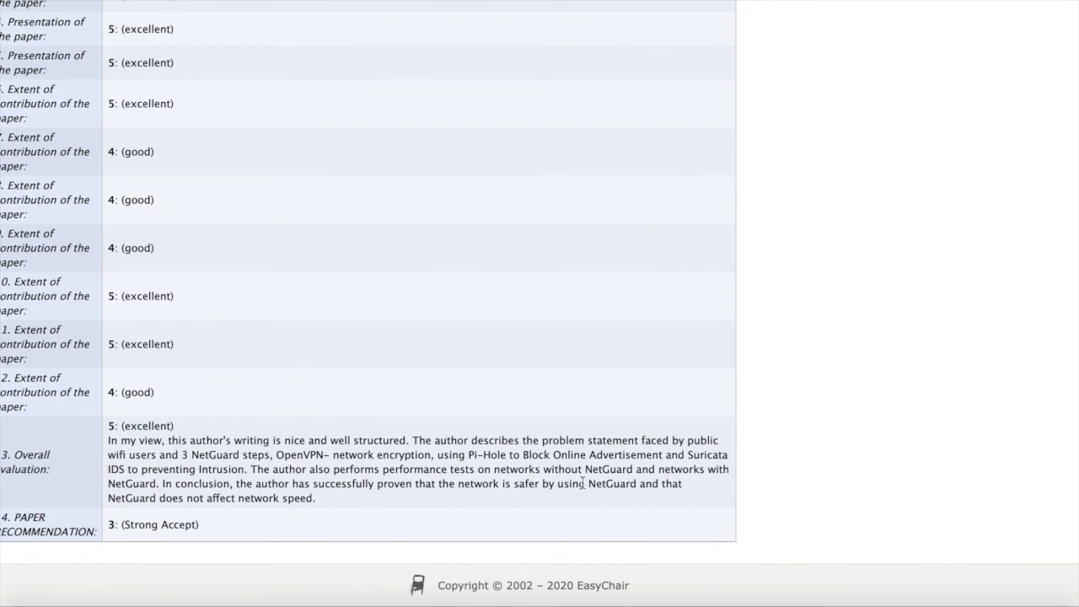
scroll(405, 319, up, 7)
scroll(404, 315, up, 4)
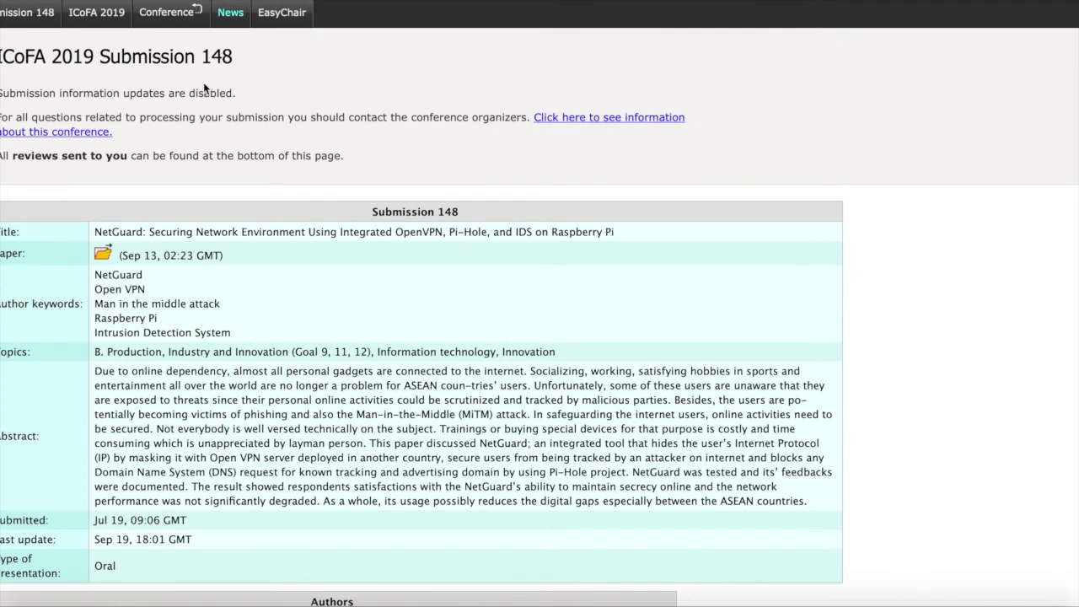
Return to the ICoFA 2019 submissions list, then open the SSPS 2021 conference page.
key(alt+Left)
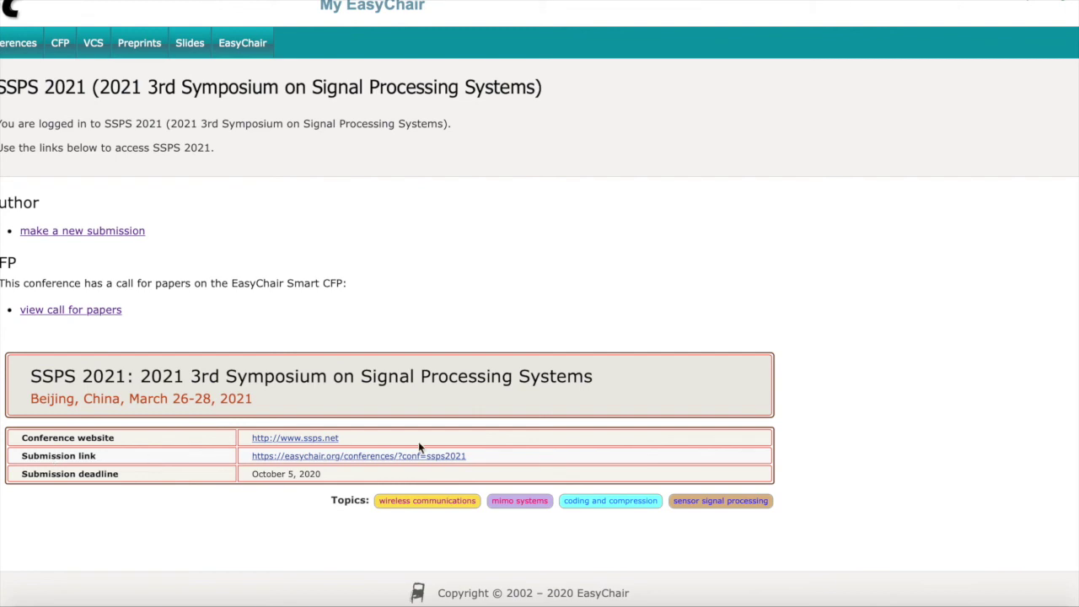
click(311, 456)
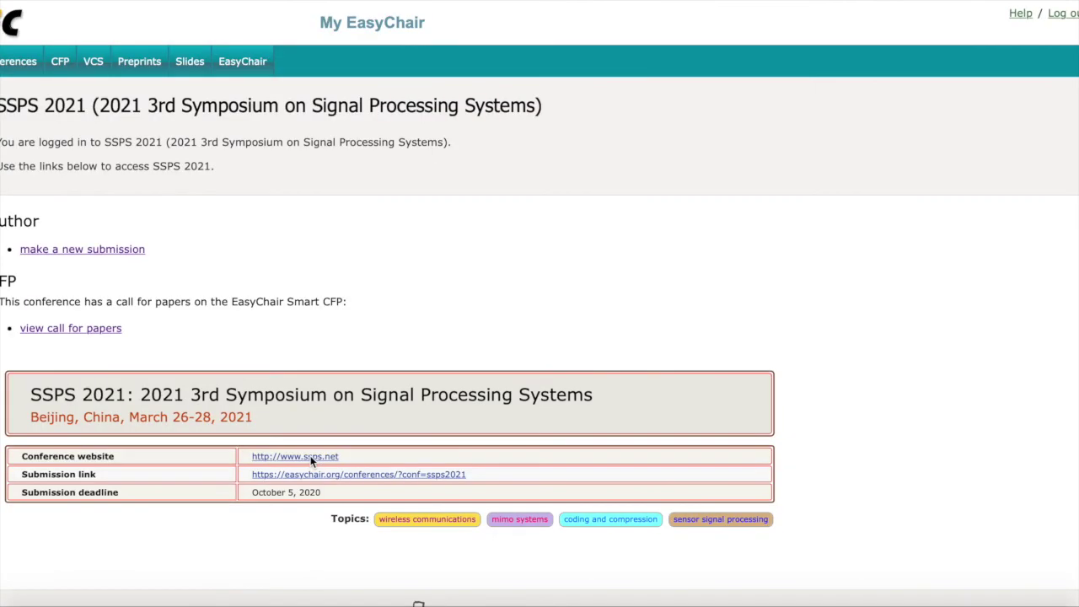
Begin a new SSPS 2021 submission and scroll through the empty Author, Title, Keywords and Files sections.
click(114, 251)
scroll(296, 391, down, 3)
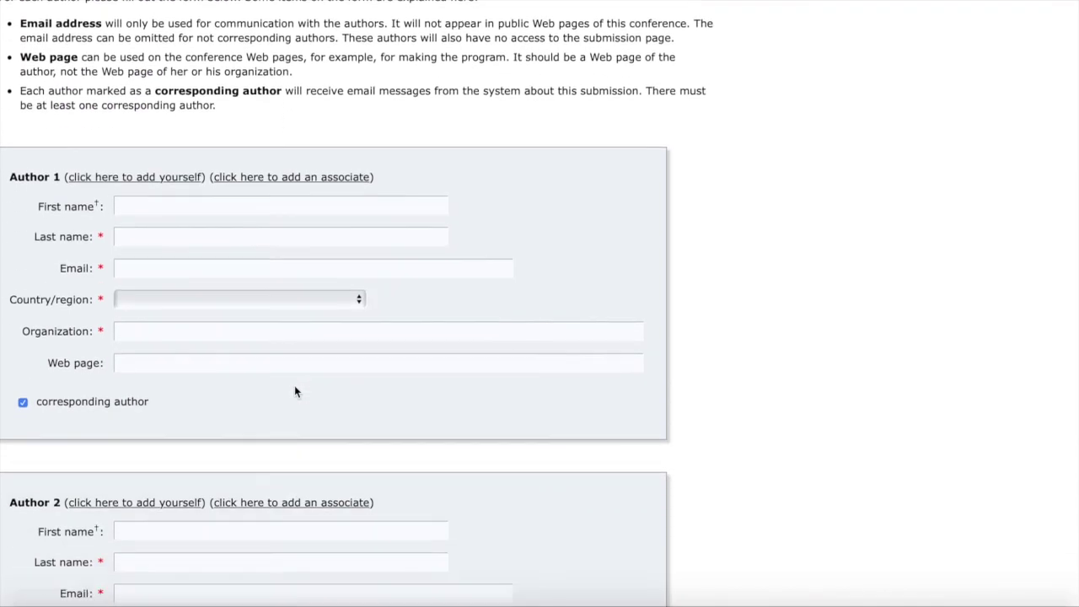
scroll(294, 392, down, 2)
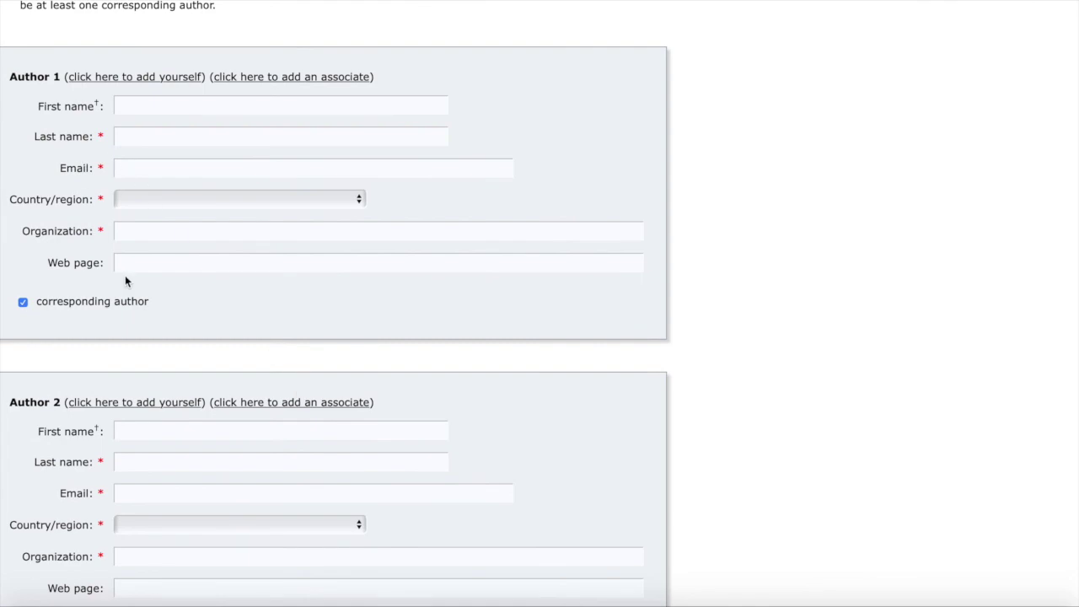
scroll(124, 281, down, 10)
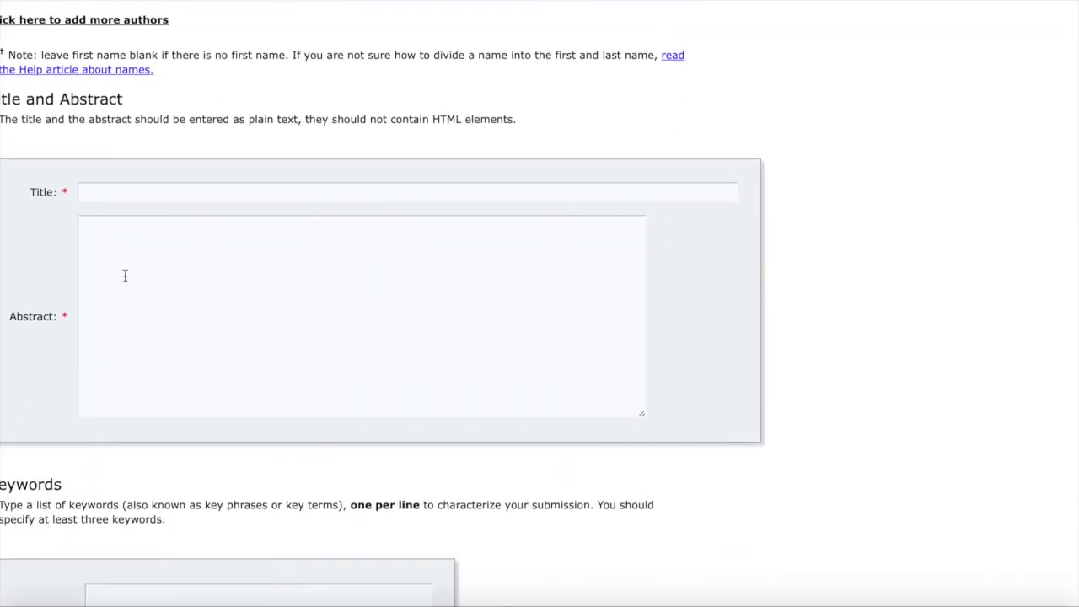
scroll(125, 275, down, 6)
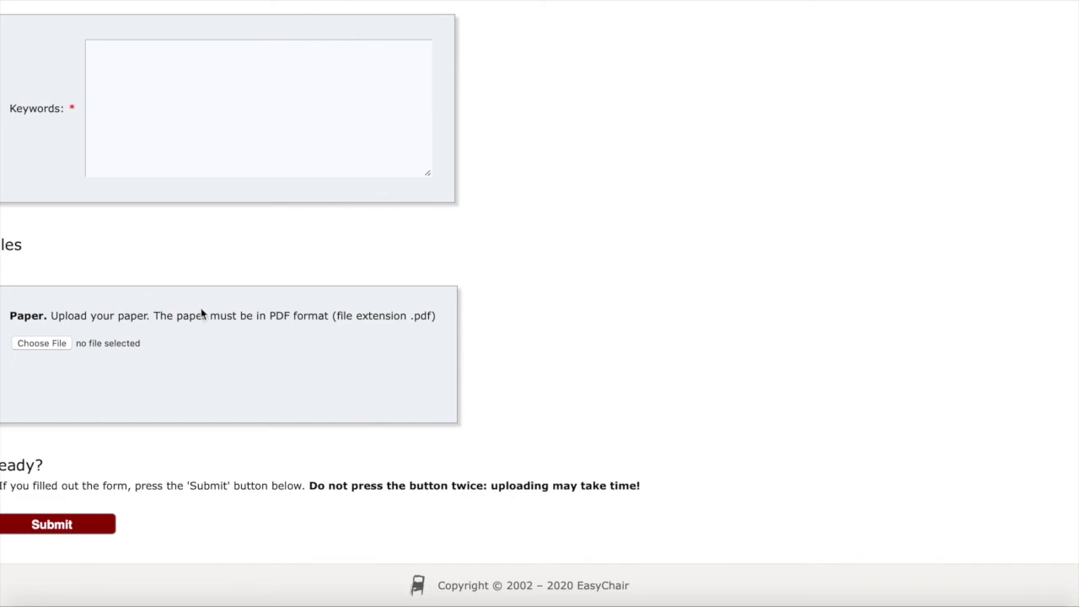
scroll(333, 353, up, 2)
scroll(337, 356, up, 20)
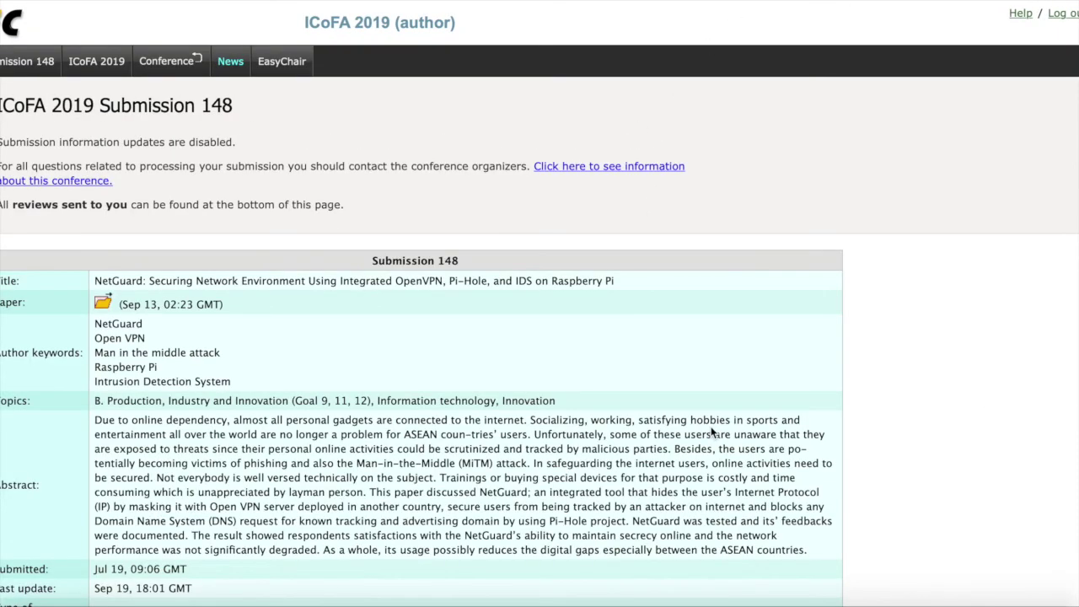
scroll(713, 432, down, 4)
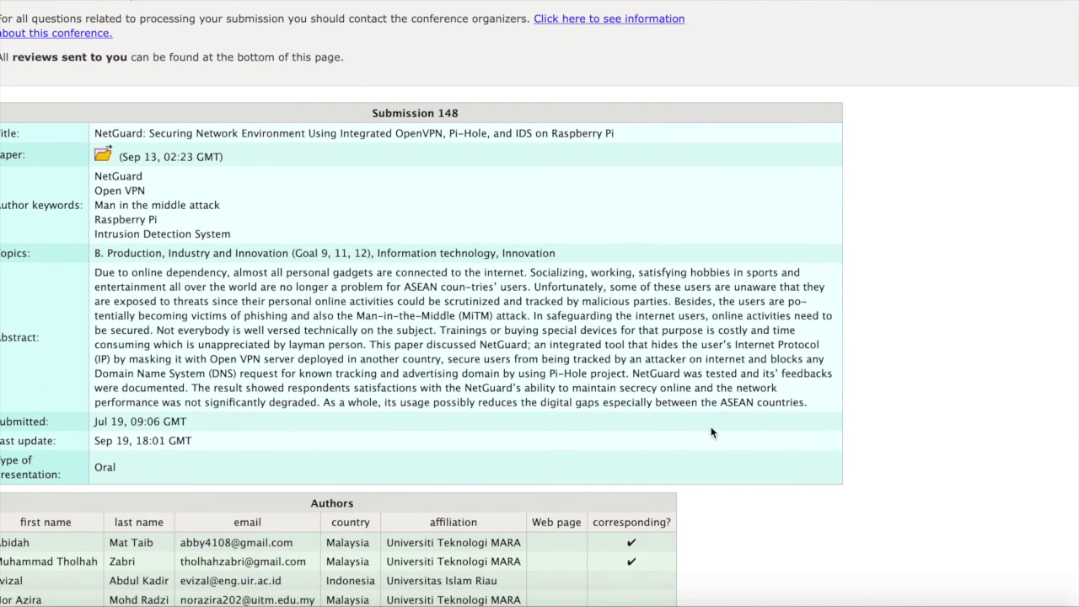
scroll(713, 433, up, 2)
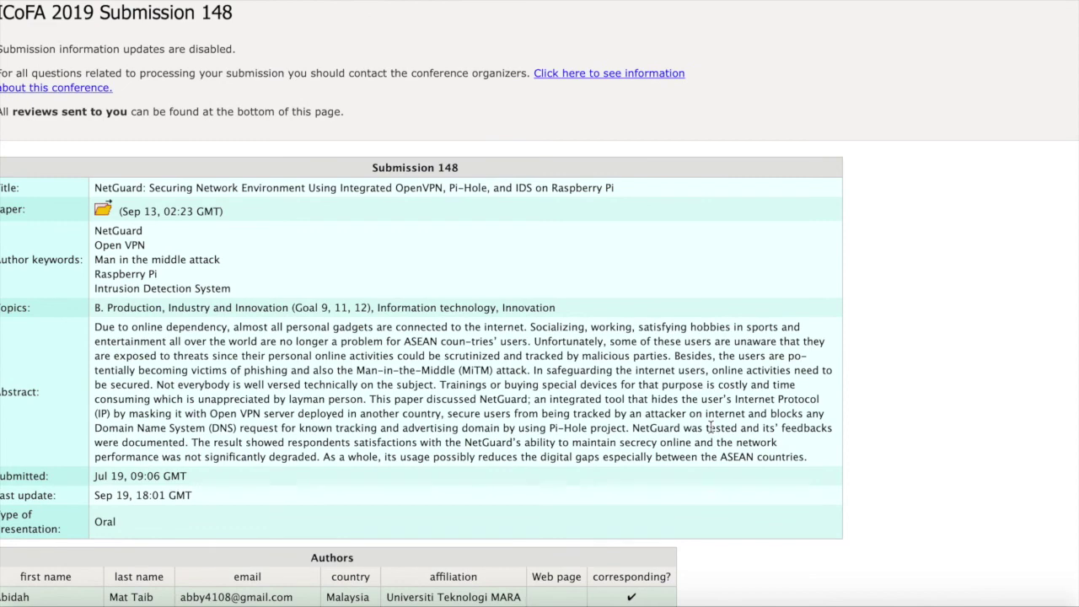
scroll(711, 428, up, 3)
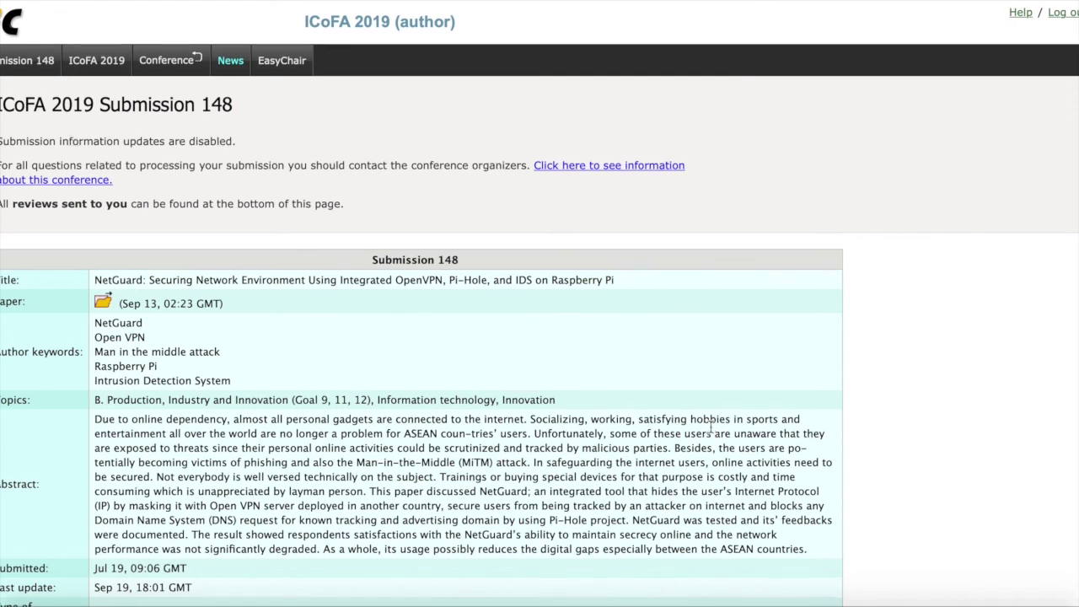
scroll(711, 428, down, 1)
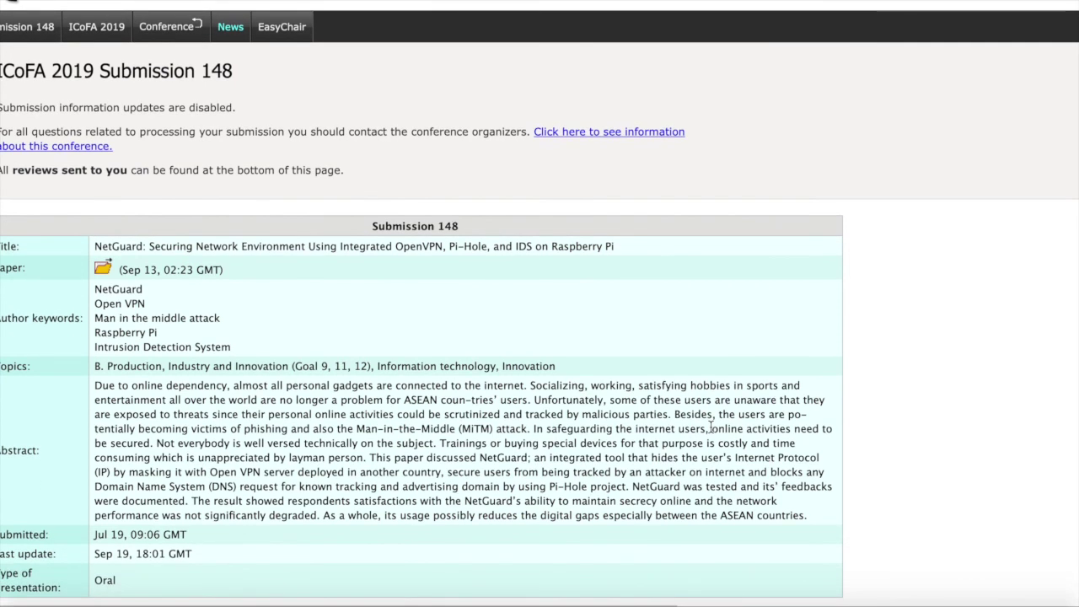
scroll(711, 427, down, 2)
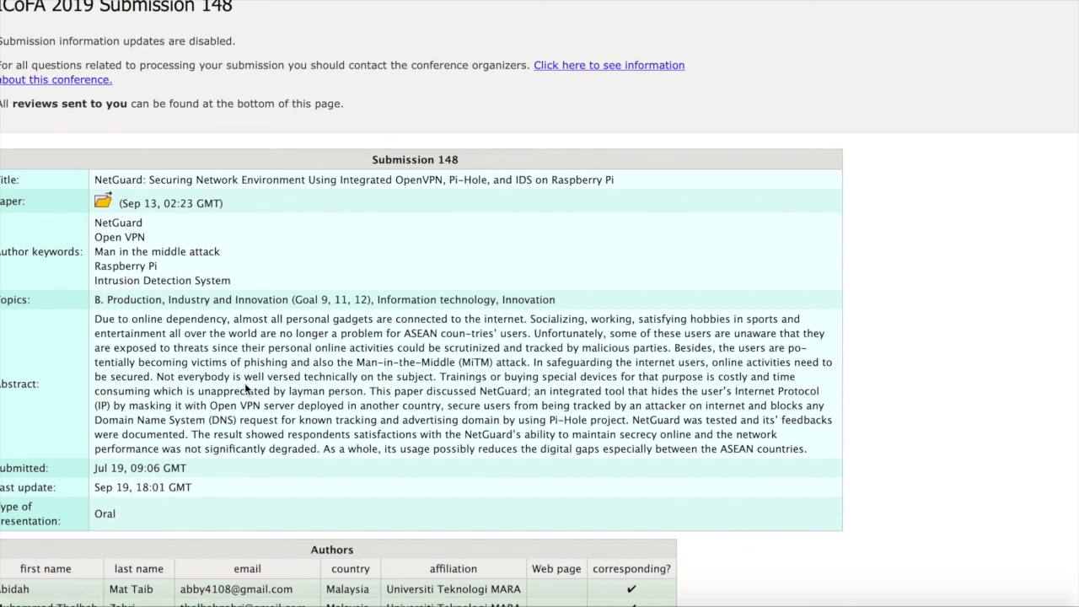
scroll(246, 388, up, 3)
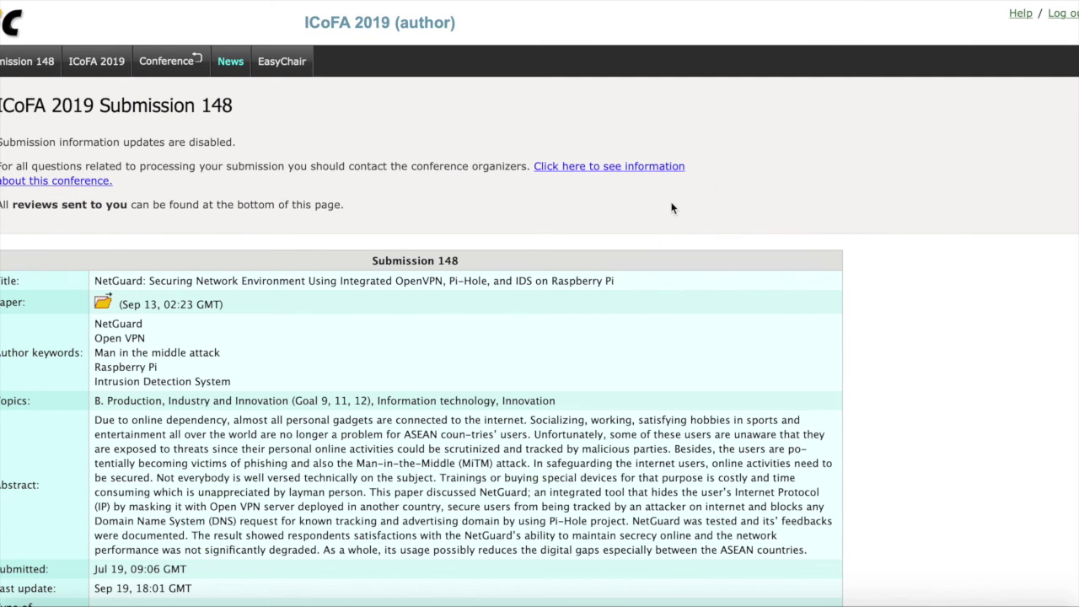
scroll(673, 208, down, 1)
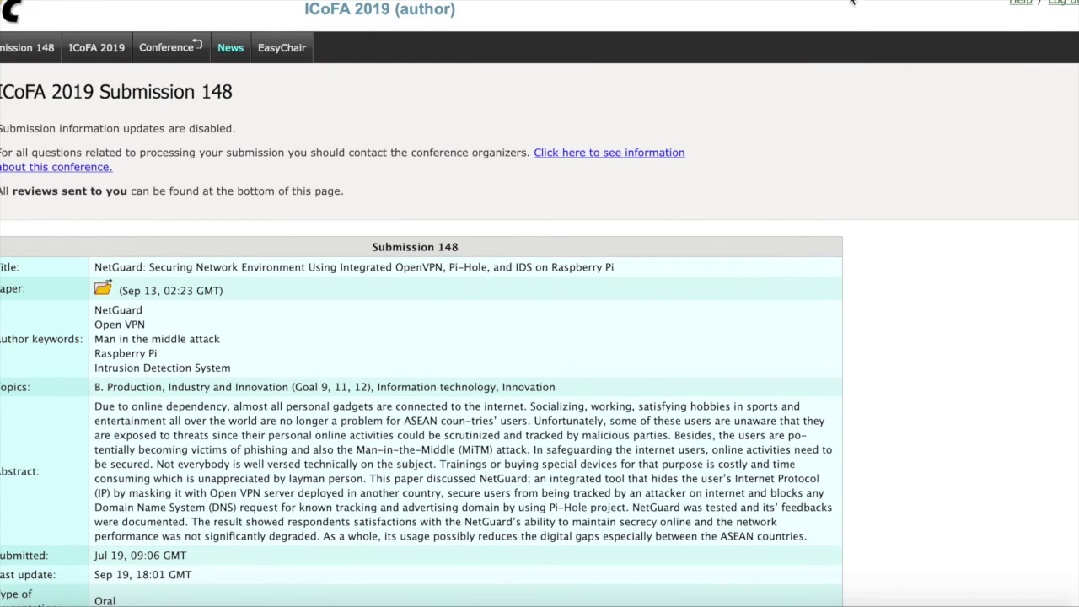
scroll(663, 310, down, 1)
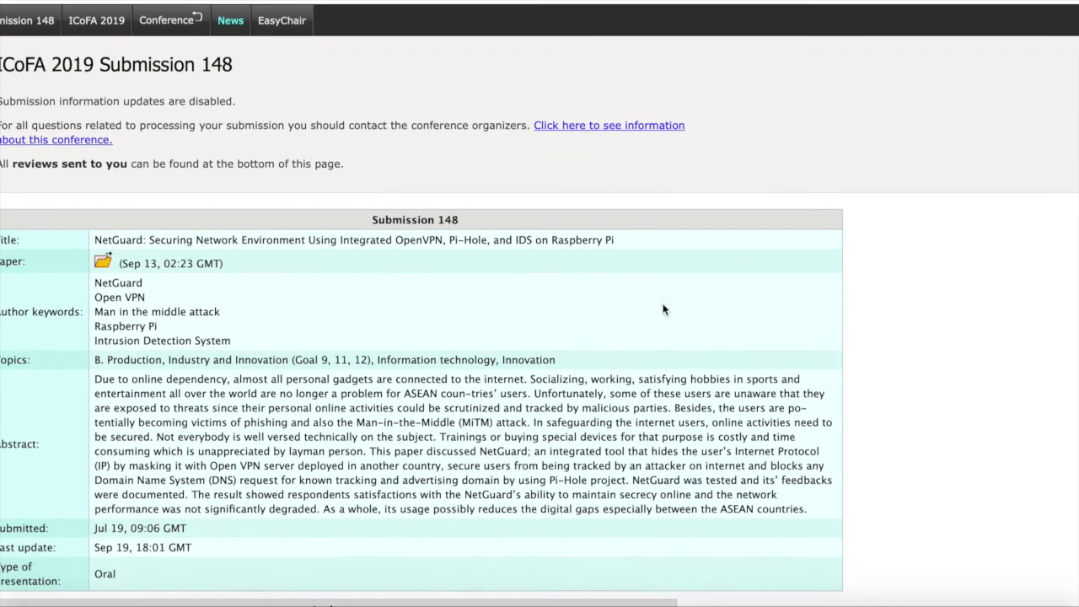